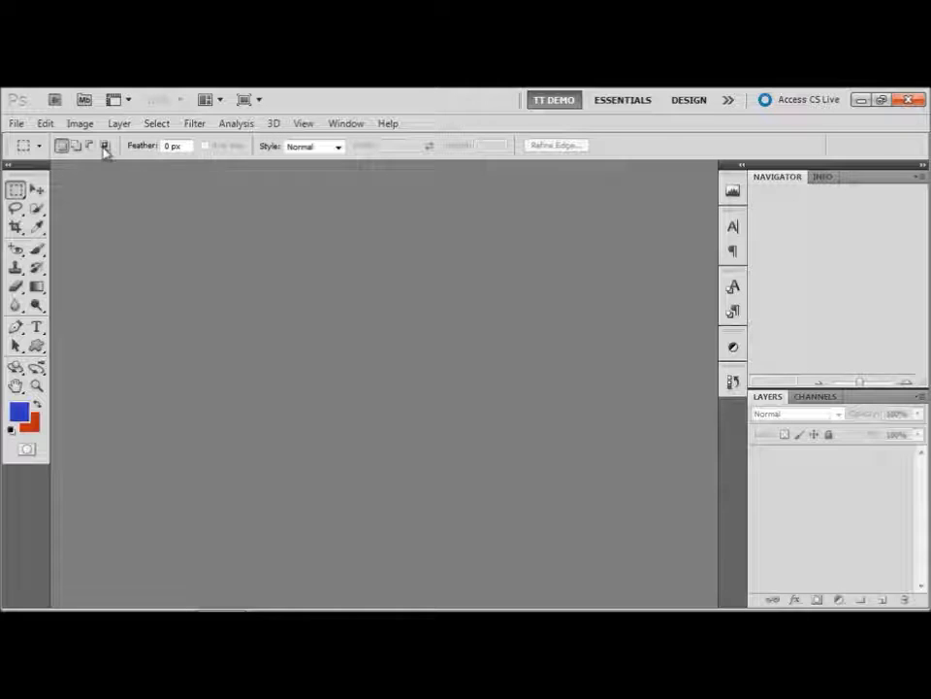
Step: Show the Brush settings panel and activate the Brush tool
click(330, 126)
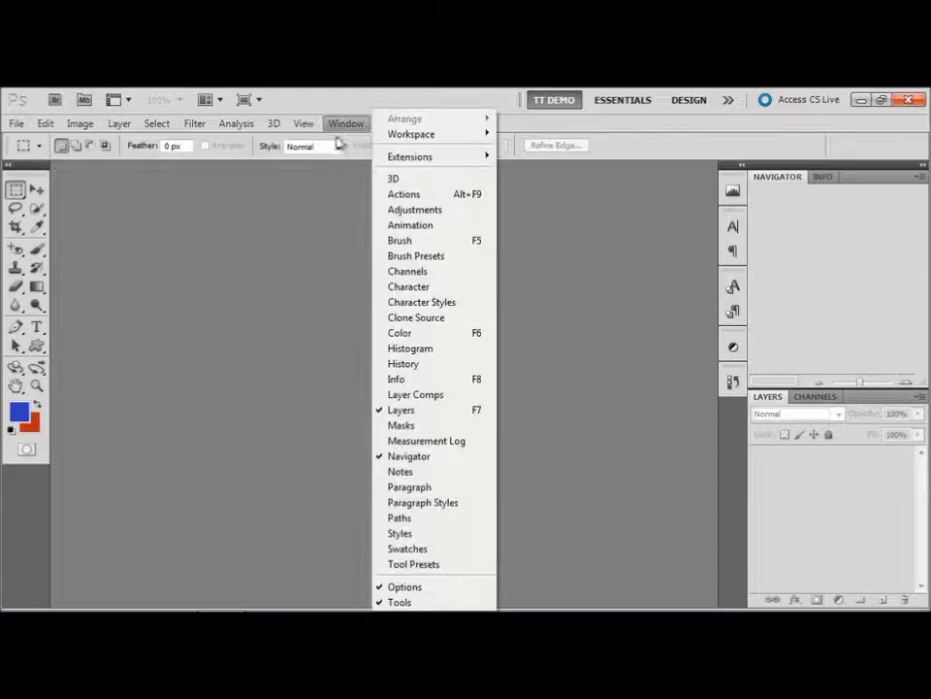
click(385, 244)
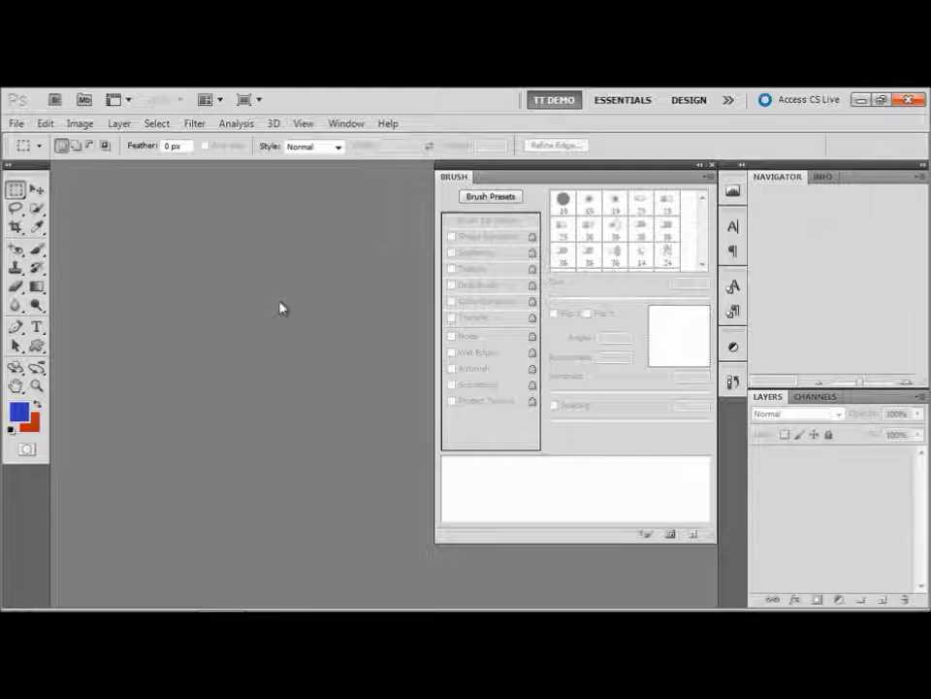
click(23, 413)
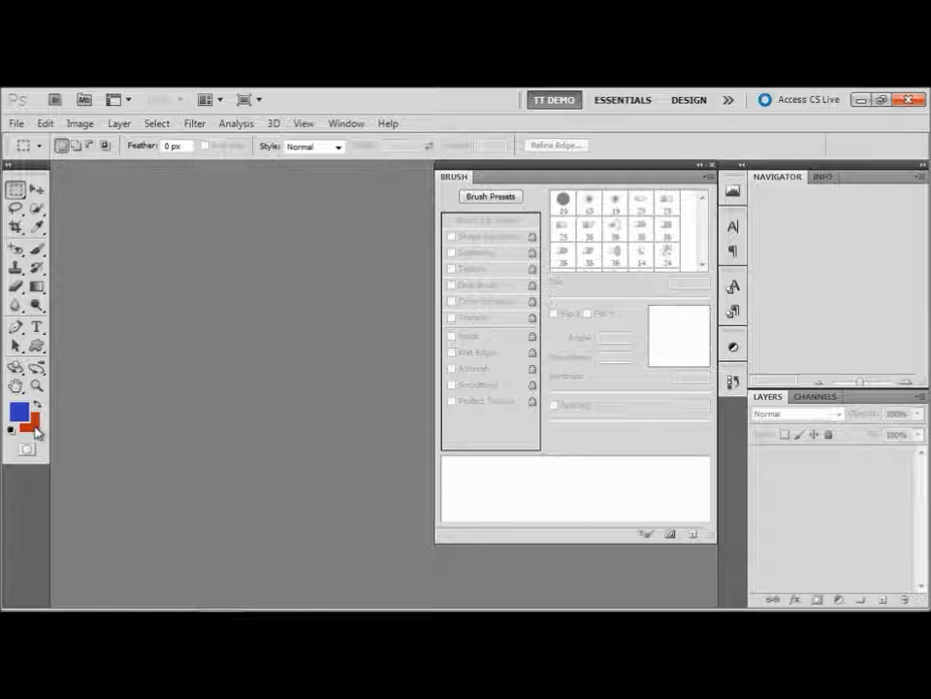
click(32, 425)
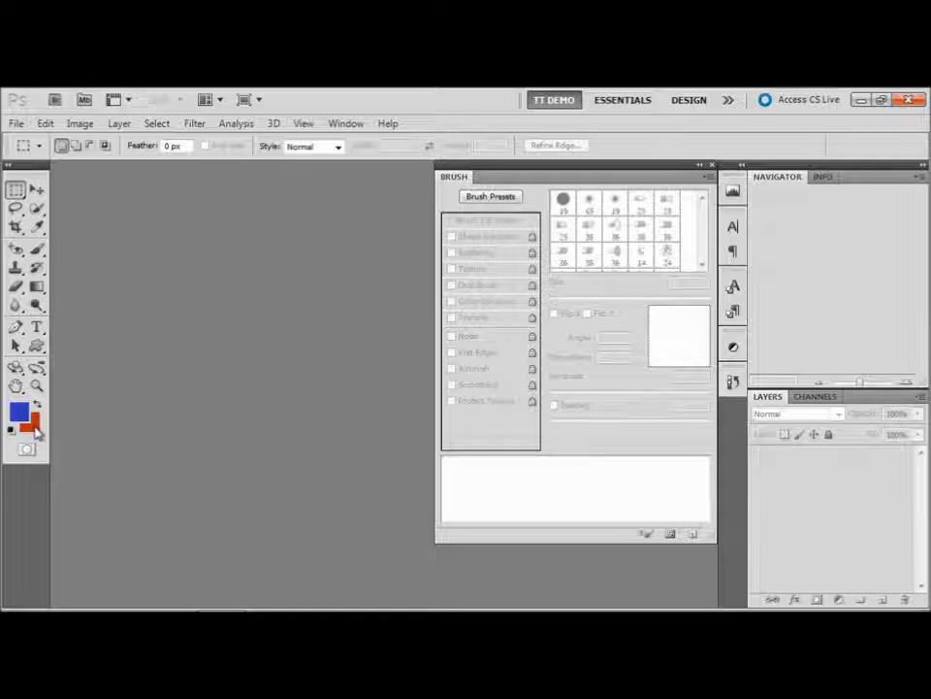
click(39, 249)
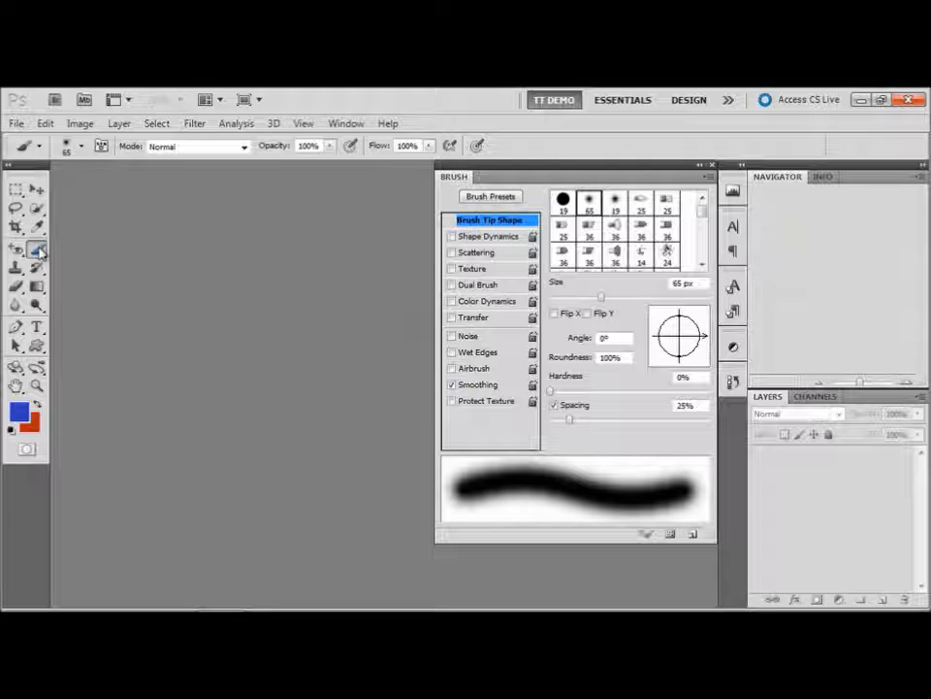
Step: Create a new document from the Default Photoshop Size preset, with the width and height both changed to 10 inches
click(12, 124)
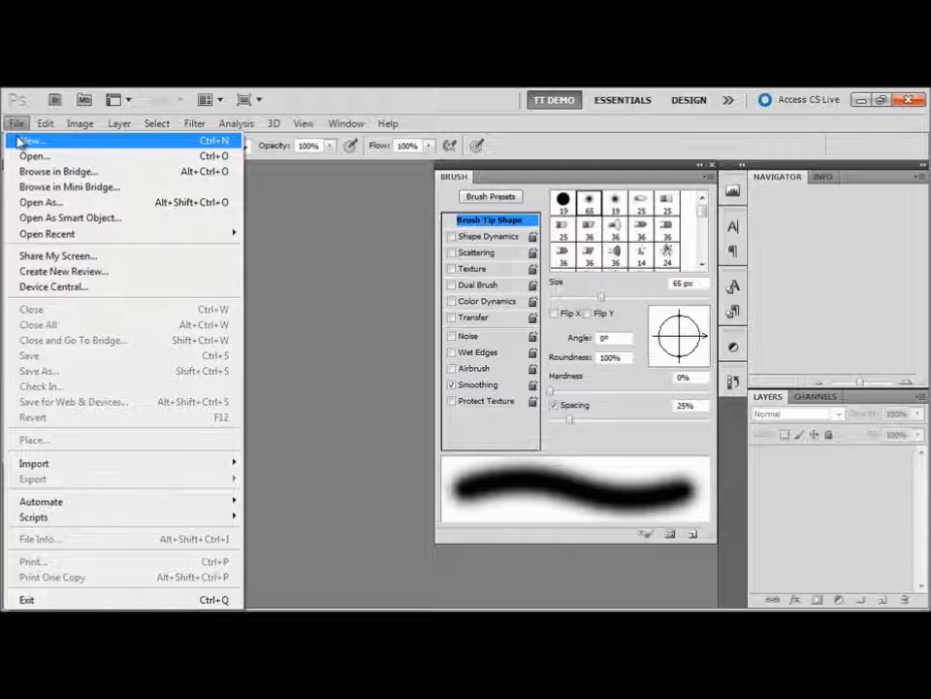
click(19, 141)
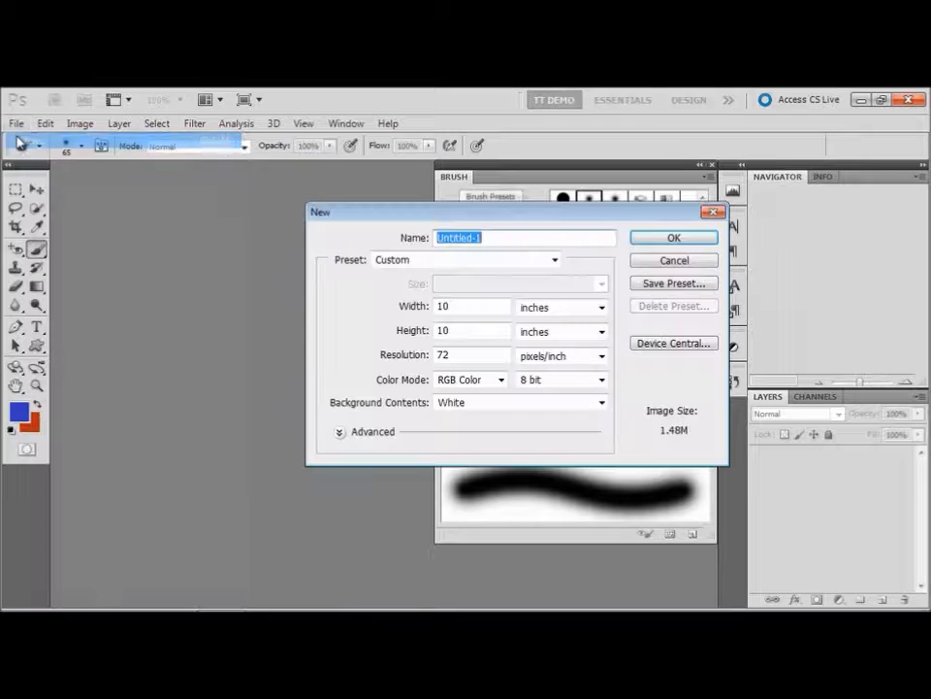
click(392, 265)
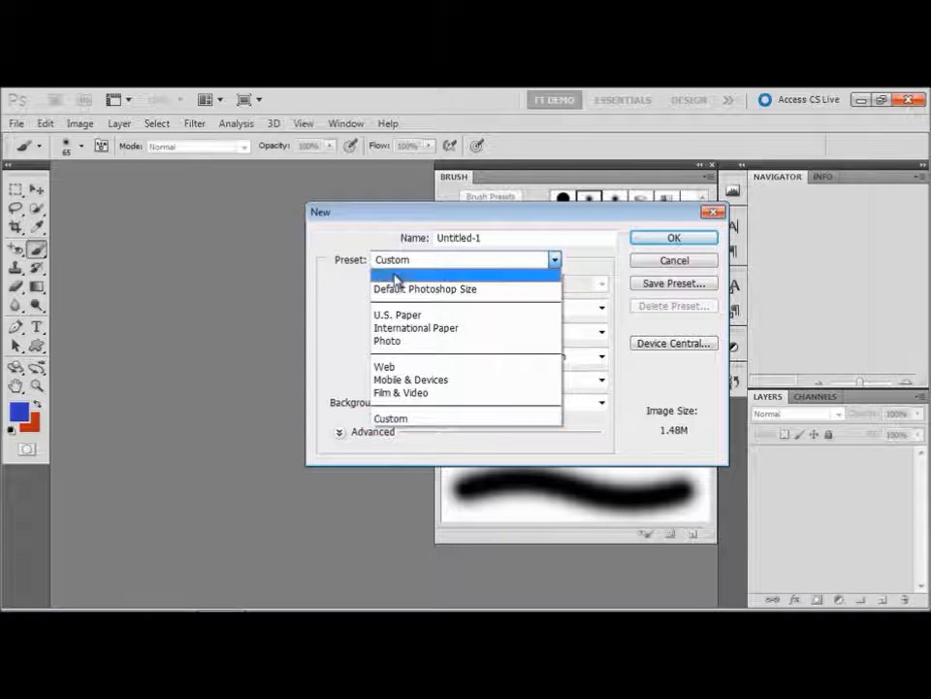
click(396, 289)
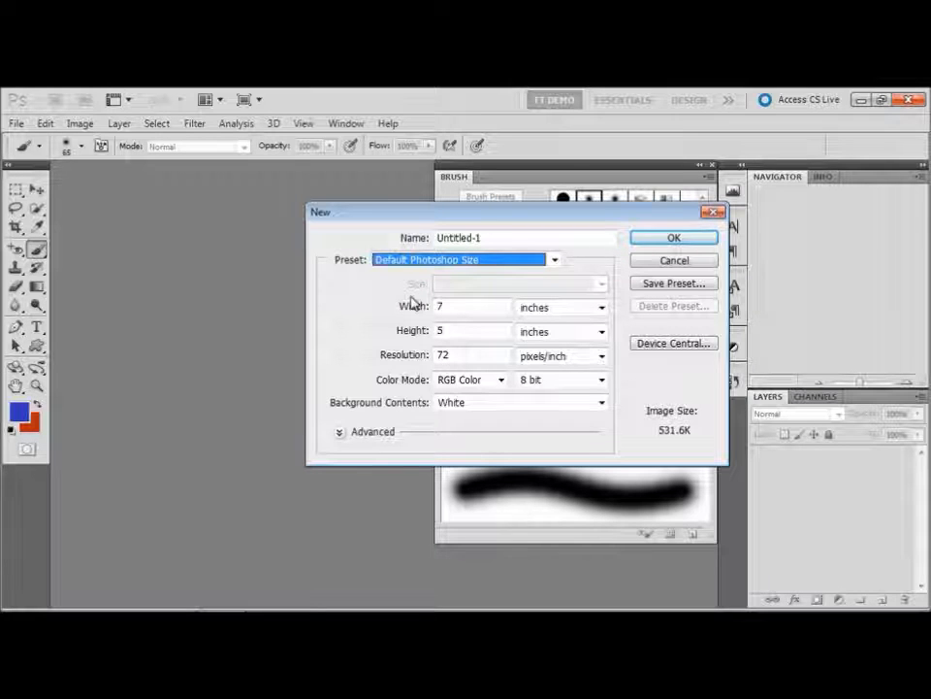
click(439, 307)
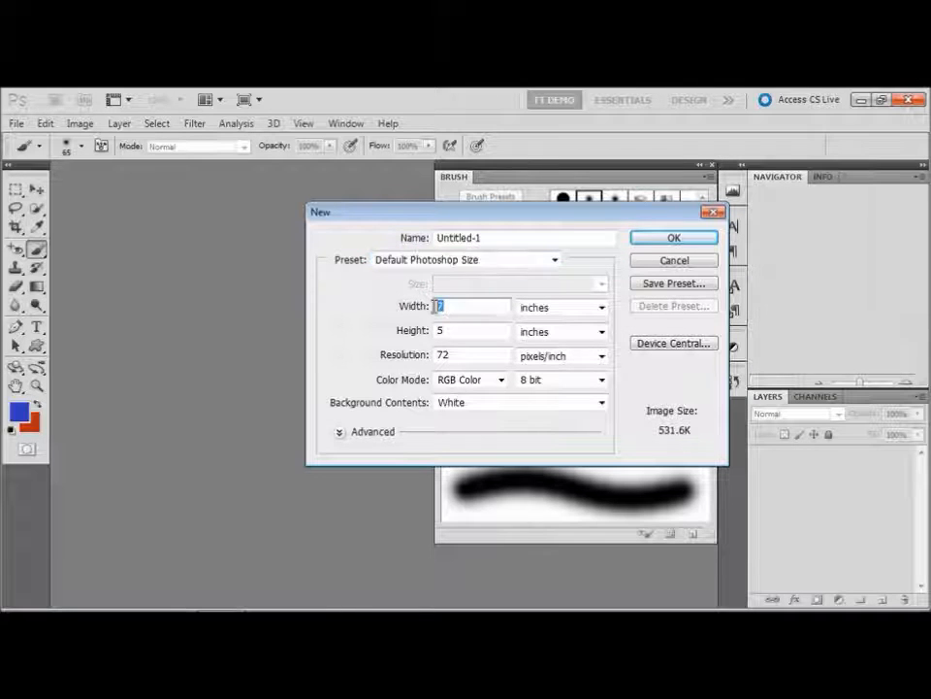
text(10)
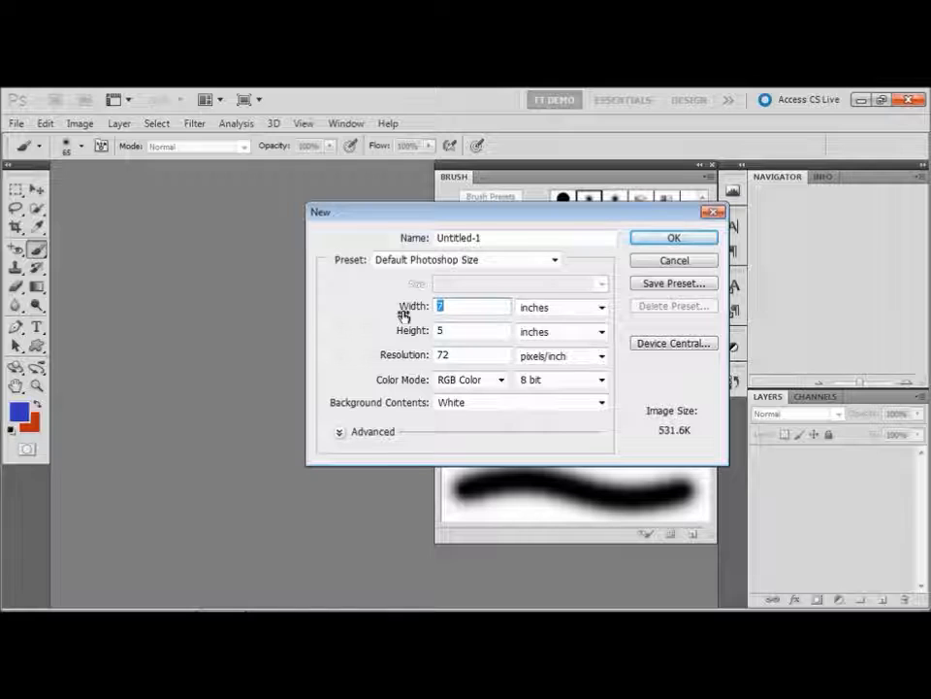
key(Tab)
key(Tab)
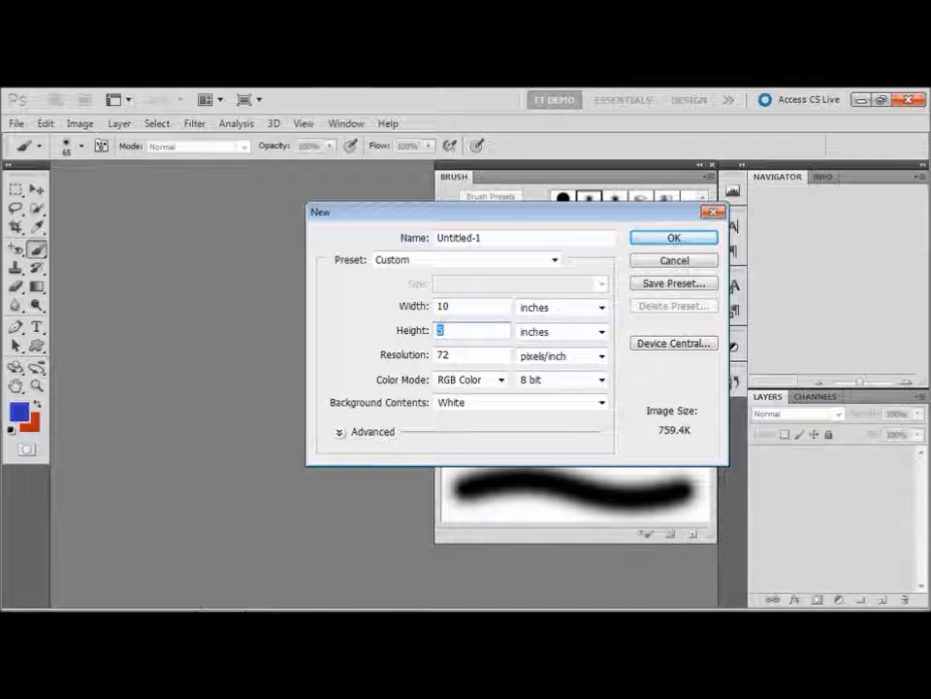
text(10)
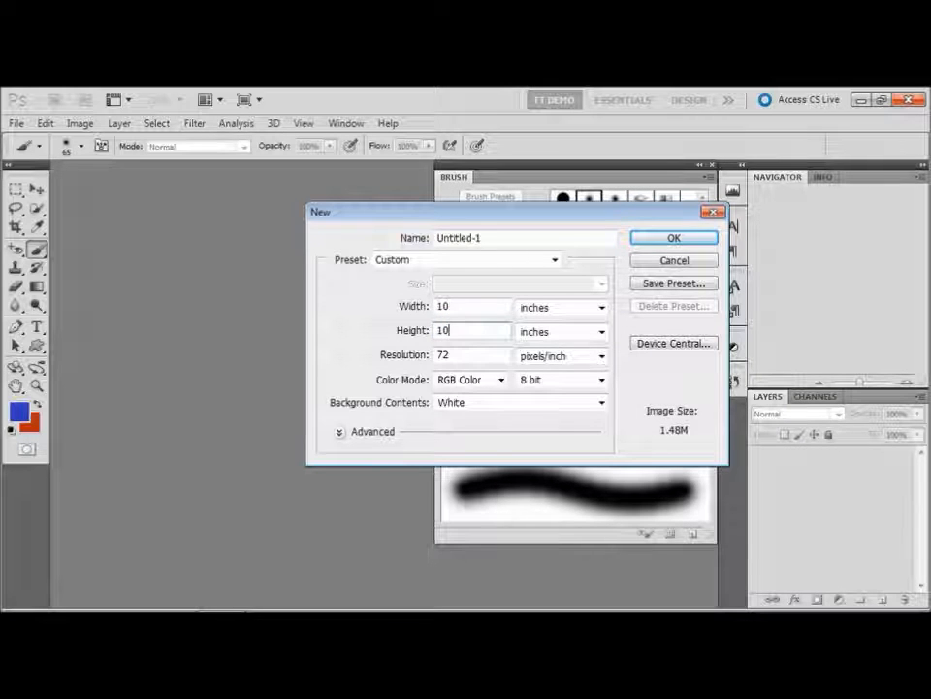
key(Return)
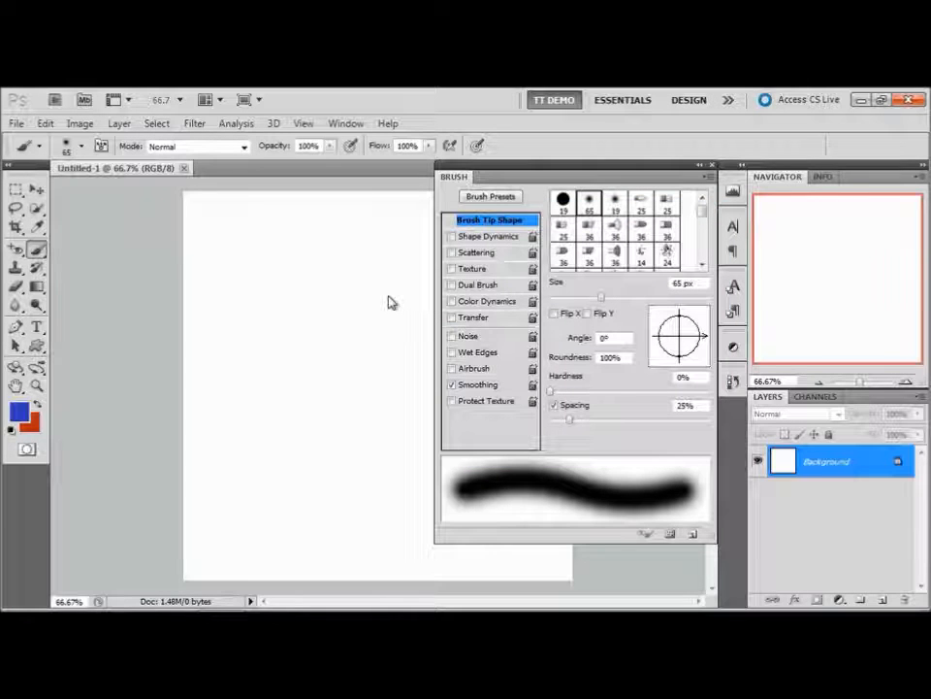
Step: Switch to full screen mode with the menu bar and move the canvas out from under the Brush panel
key(f)
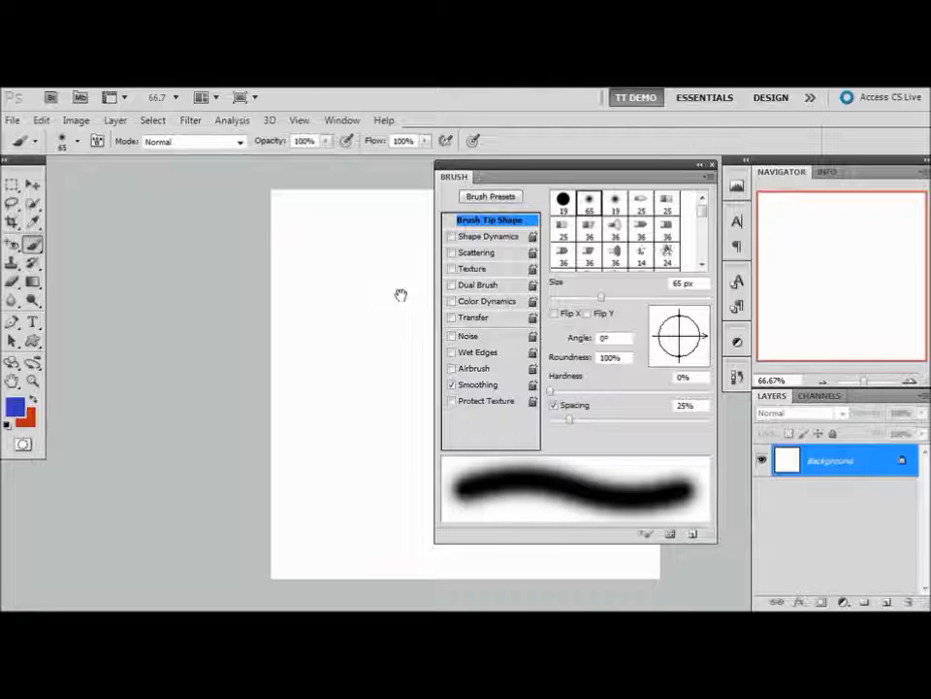
mouse_move(410, 297)
mouse_down()
mouse_move(378, 303)
mouse_move(185, 278)
mouse_up()
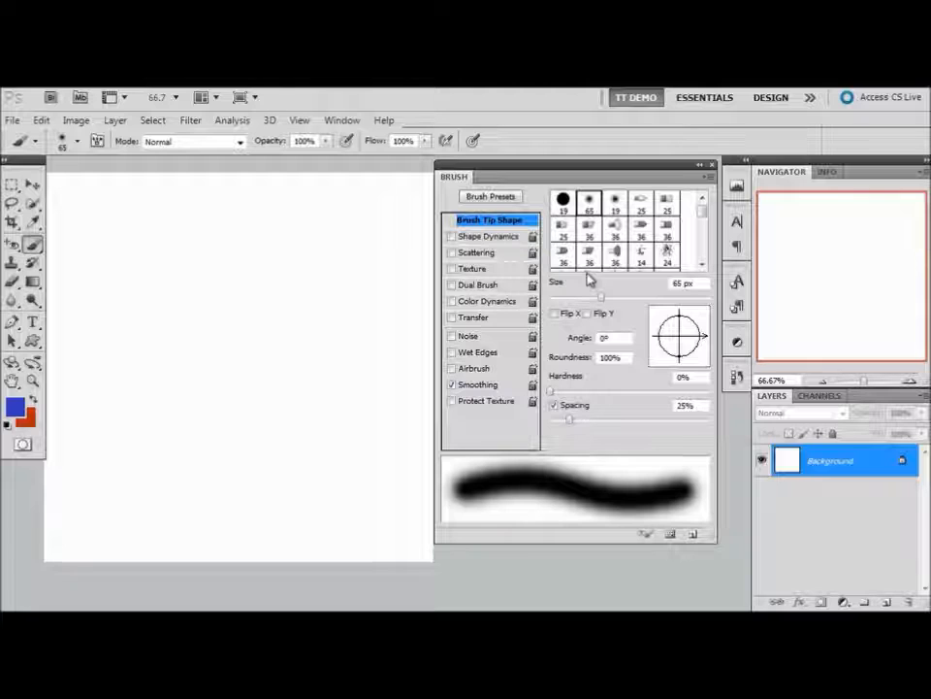
Step: Reset the brush presets in the Preset Manager, replacing the current brushes with the default brushes
mouse_move(702, 207)
mouse_down()
mouse_move(703, 228)
mouse_move(700, 213)
mouse_up()
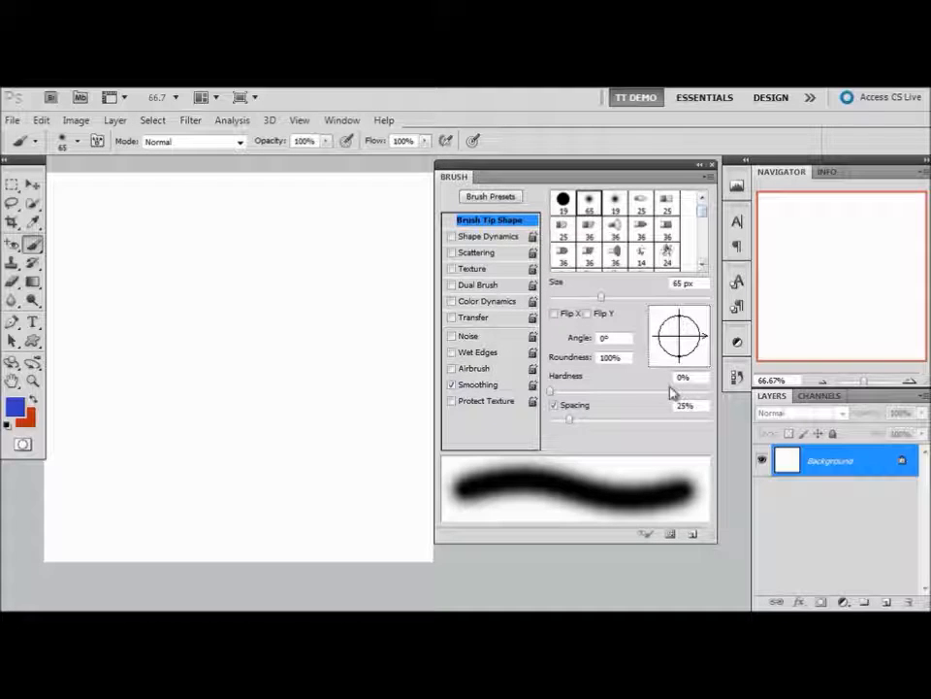
click(669, 534)
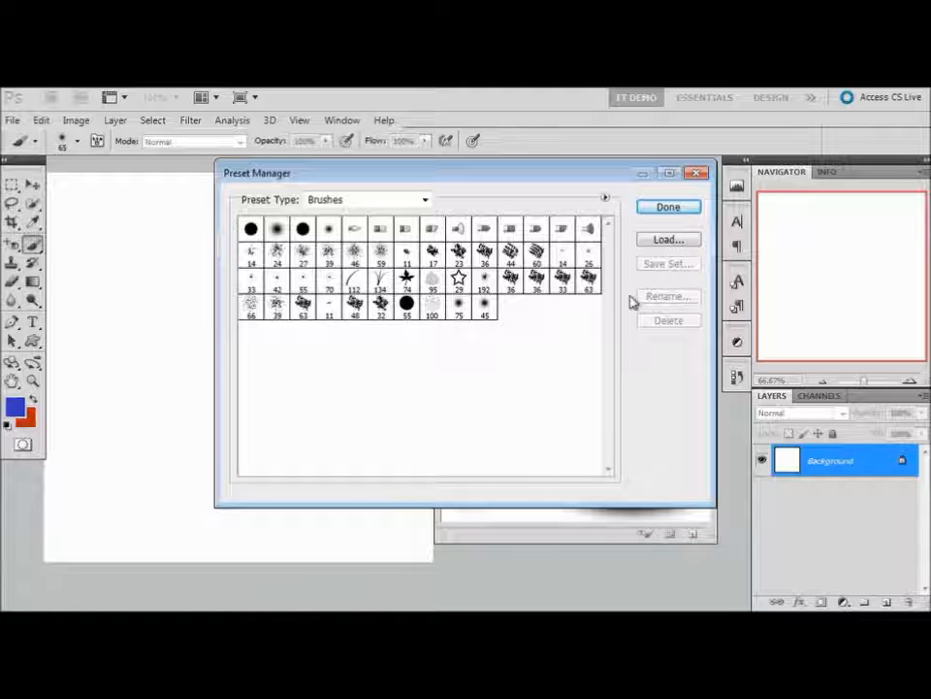
click(607, 199)
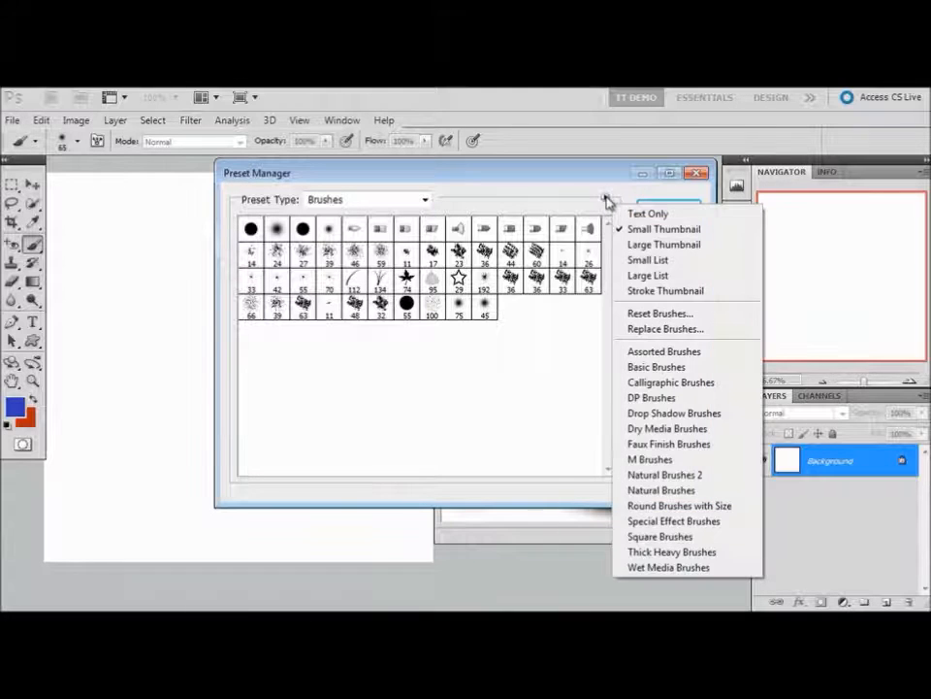
click(632, 313)
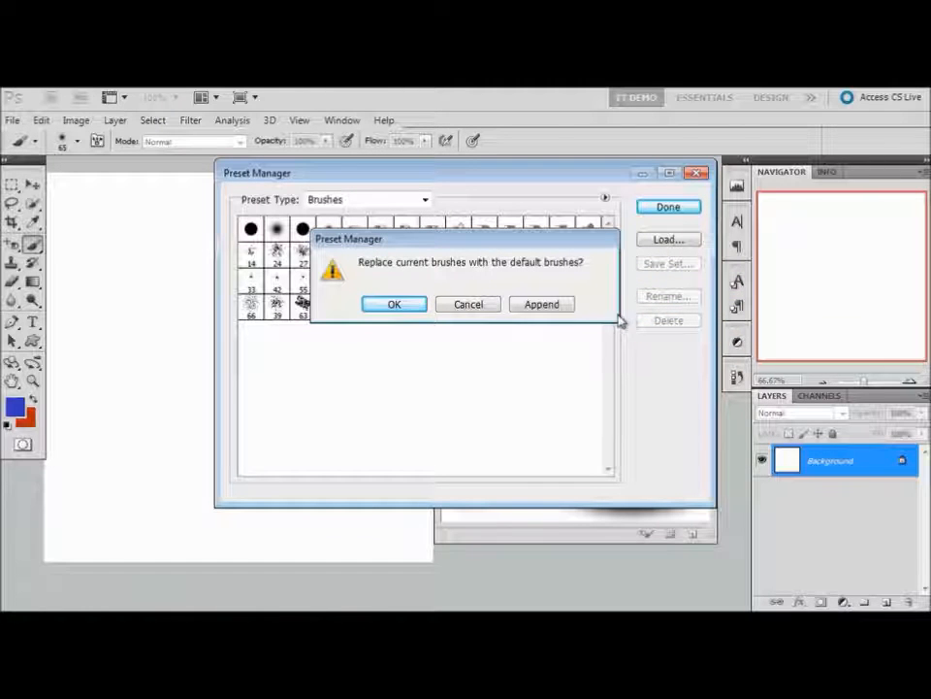
click(494, 309)
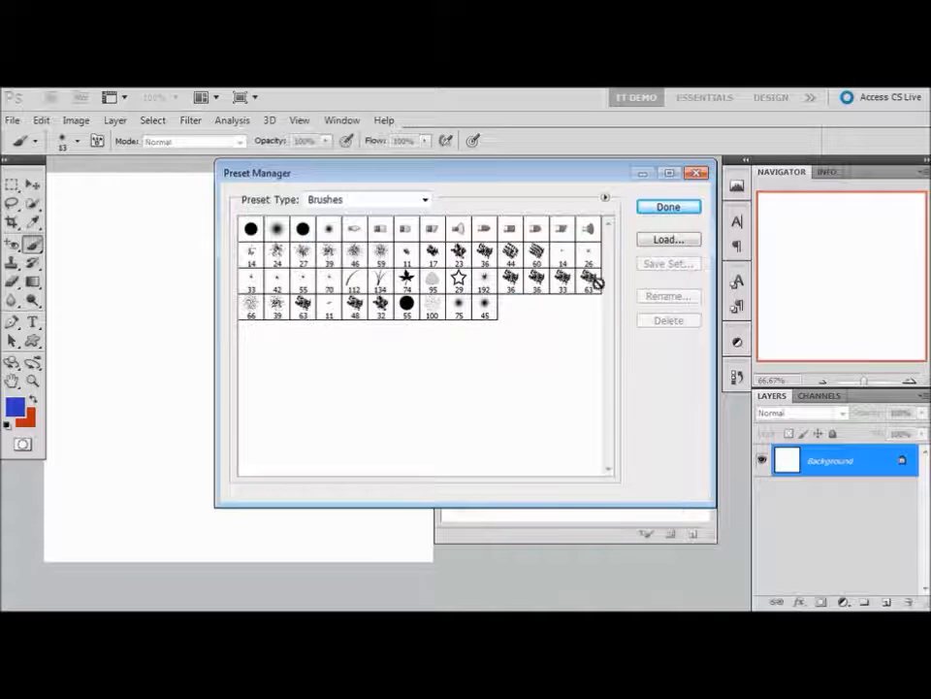
click(663, 209)
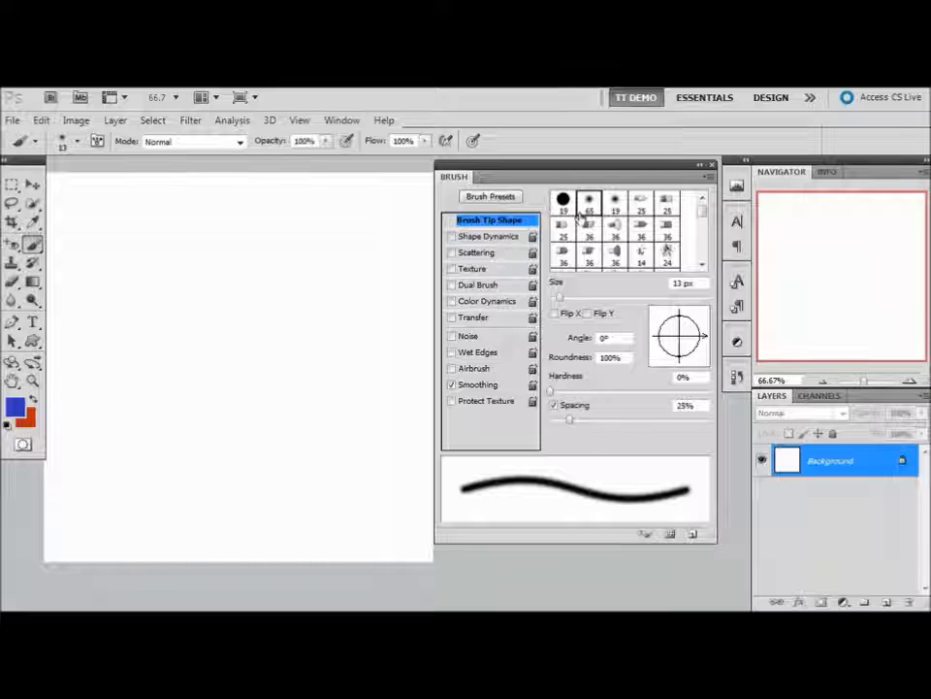
Step: Paint a soft blue stroke across the top of the canvas using the 65 px soft round tip enlarged to 80 px
click(614, 204)
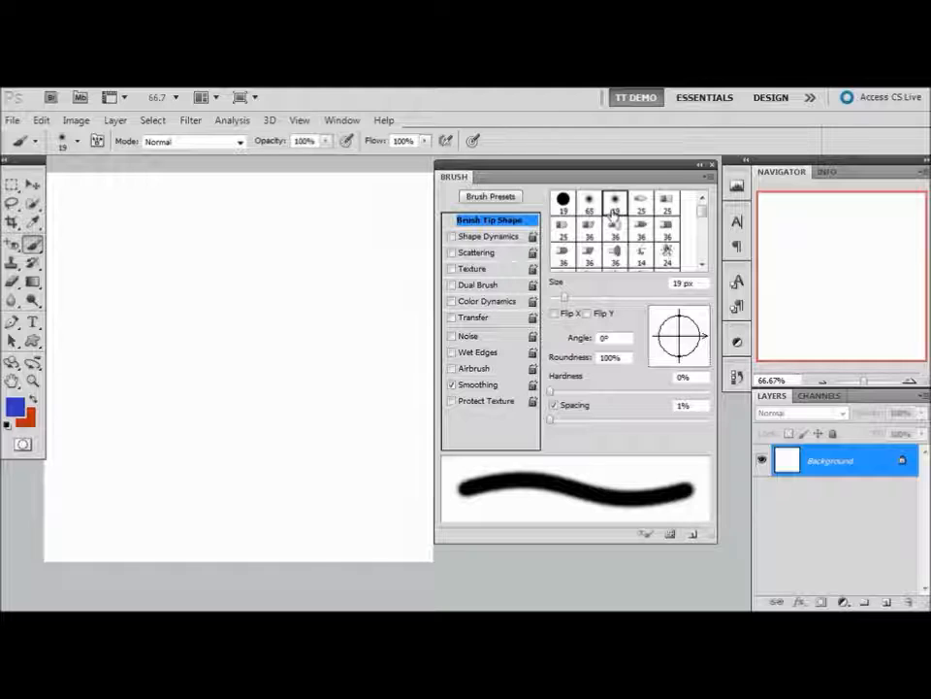
click(589, 206)
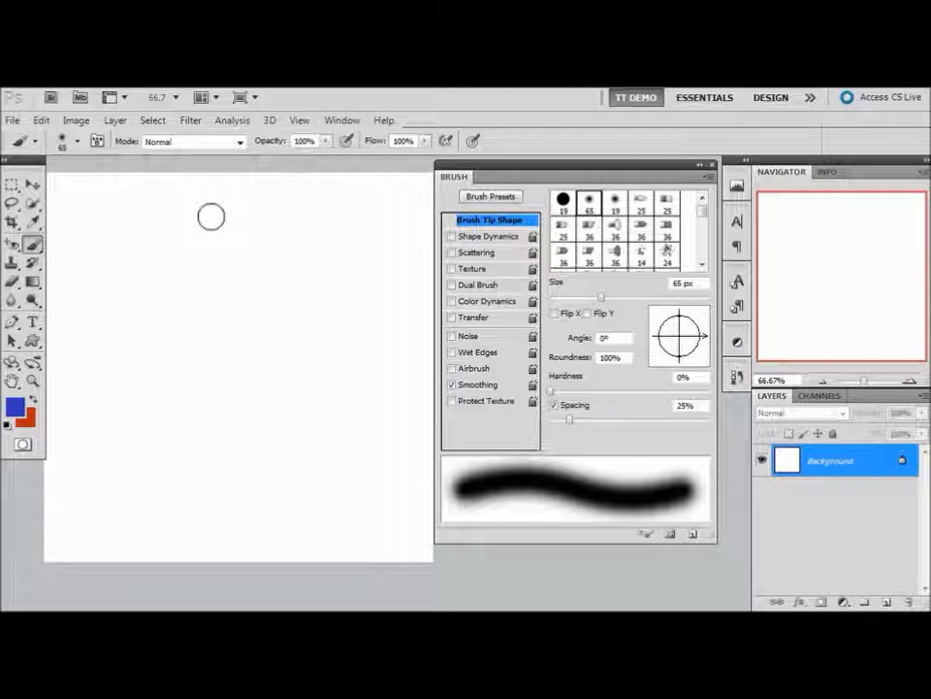
key(bracketright)
key(bracketright)
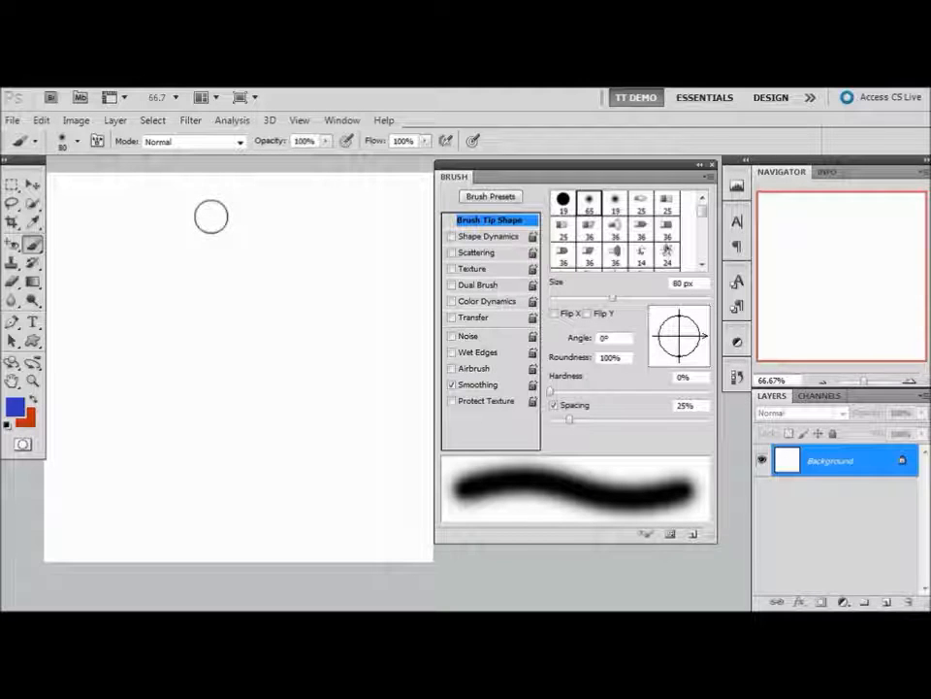
drag(76, 200, 327, 208)
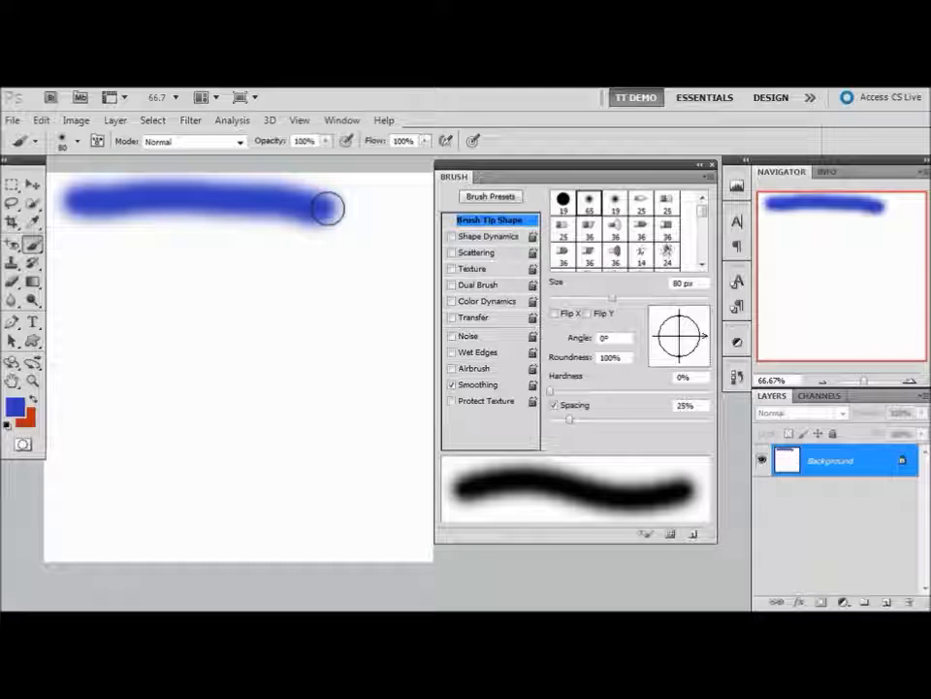
Step: Set the brush hardness to 100% and paint a short hard-edged blue stroke below the soft one
click(77, 143)
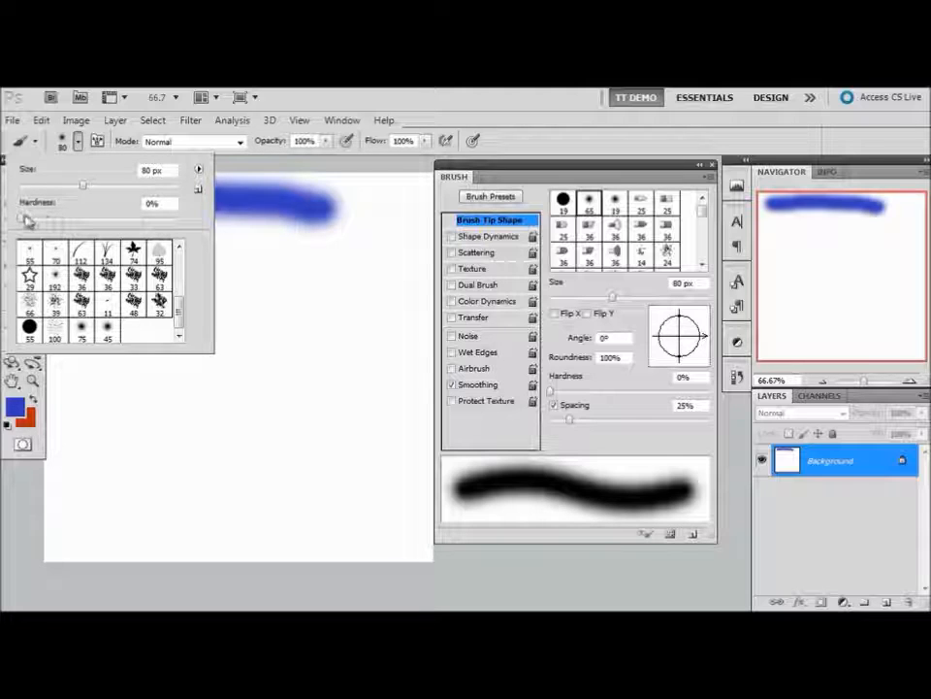
drag(23, 222, 181, 224)
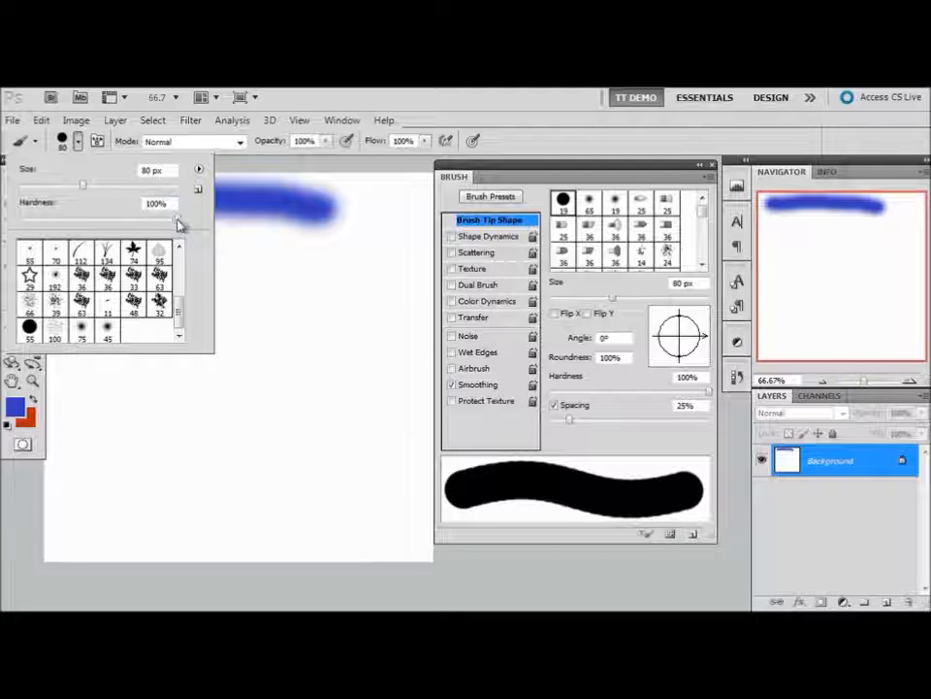
click(237, 247)
drag(238, 248, 369, 251)
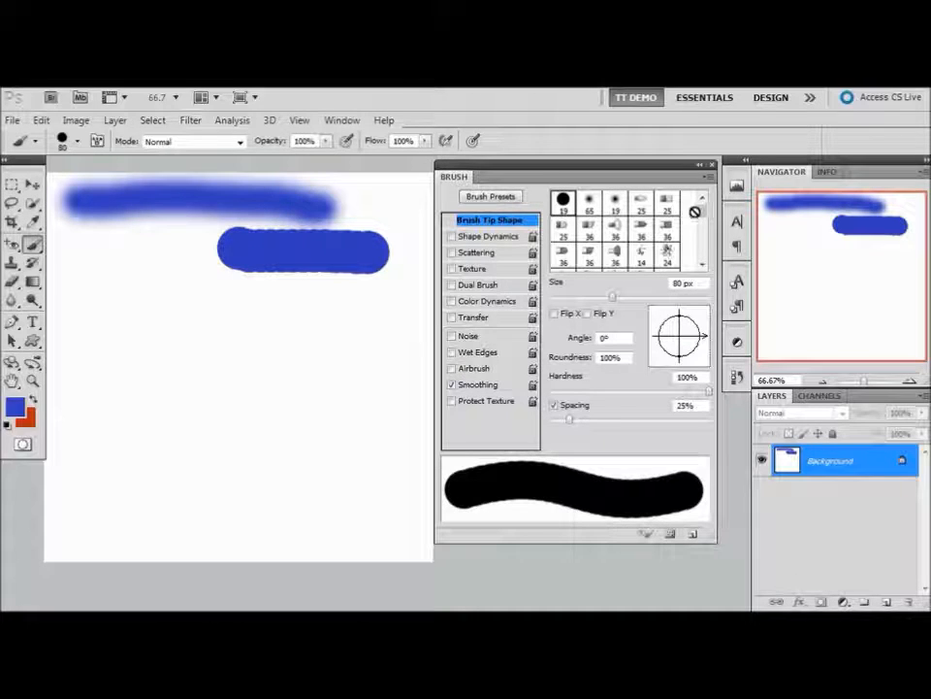
Step: With the 74 px maple leaf brush tip, stamp two single leaves and paint a continuous leaf stroke beside them
drag(704, 213, 704, 239)
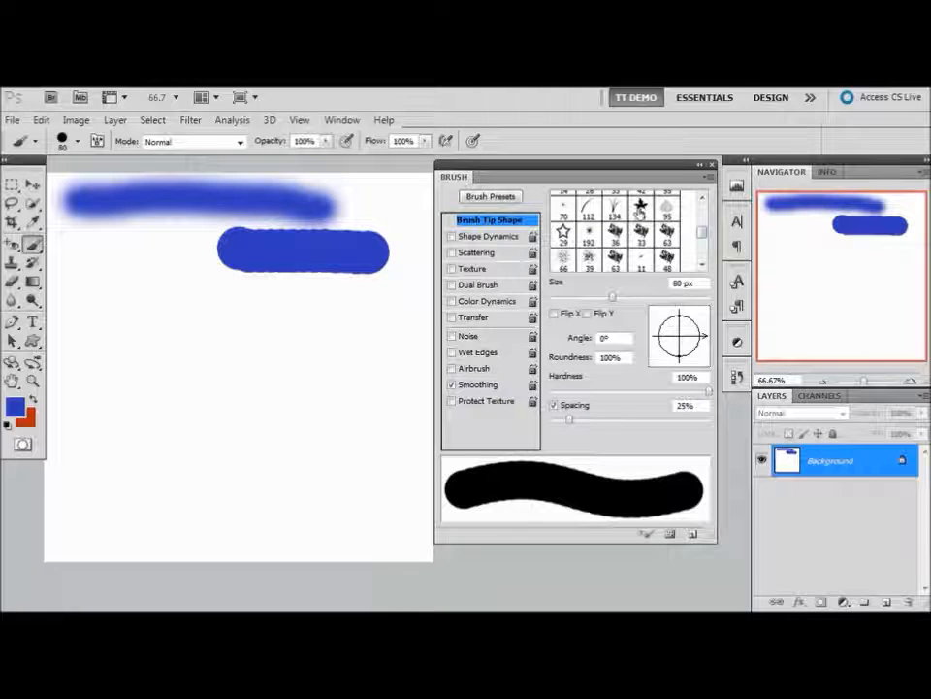
click(641, 207)
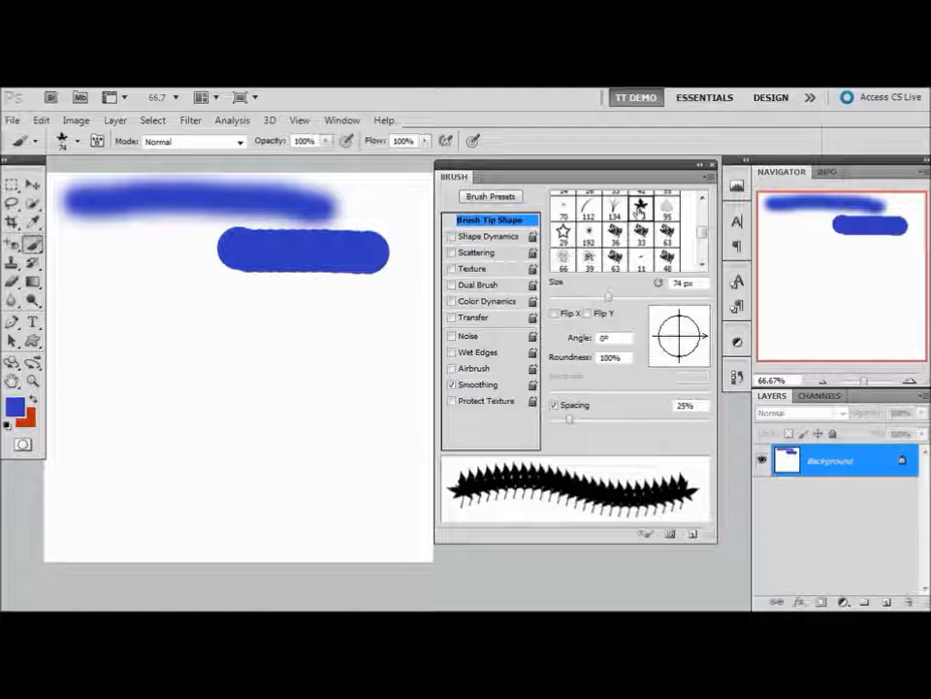
click(113, 313)
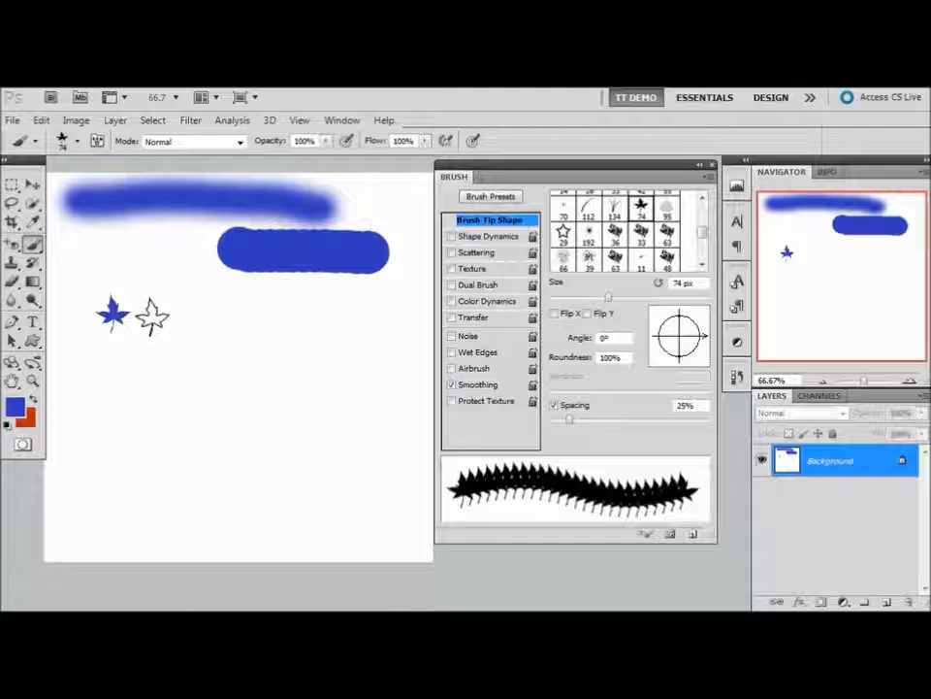
click(152, 314)
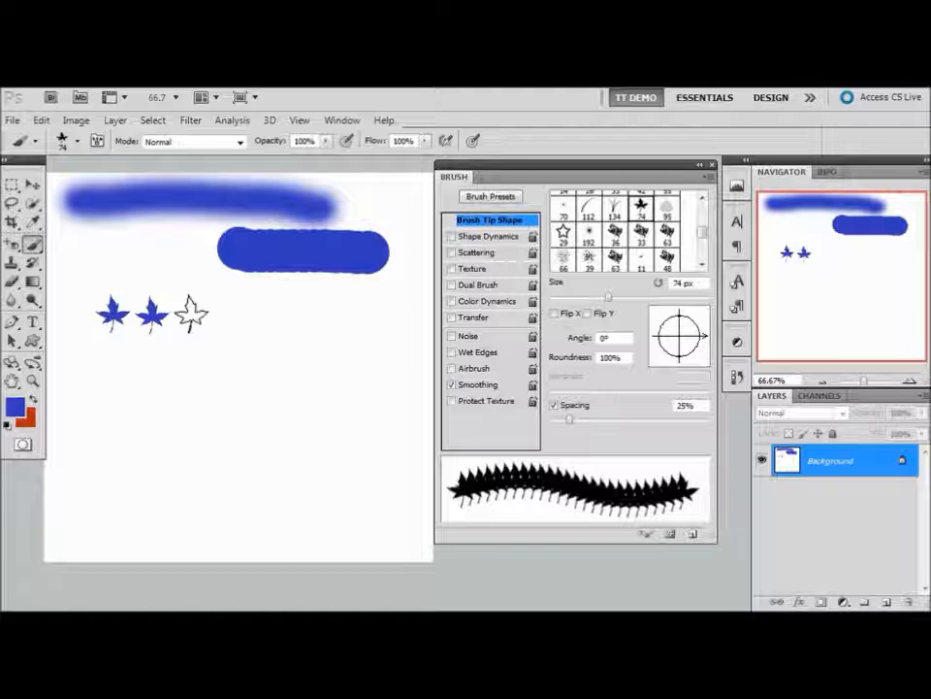
drag(190, 313, 316, 313)
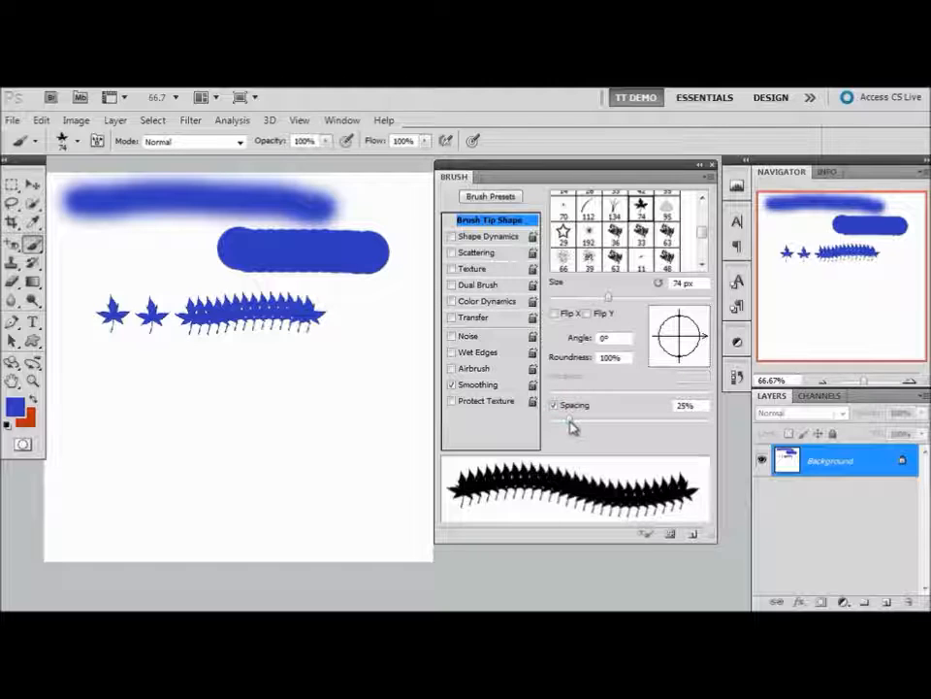
Step: Set the maple leaf tip's spacing to 98% and paint a row of separate leaves below the continuous leaf stroke
drag(570, 426, 629, 420)
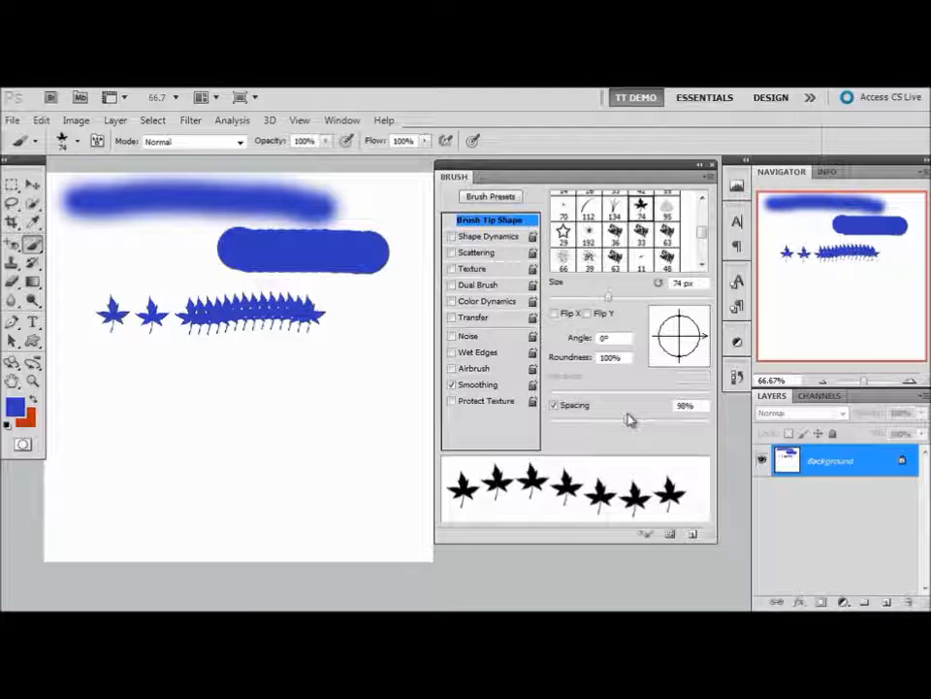
drag(102, 358, 318, 355)
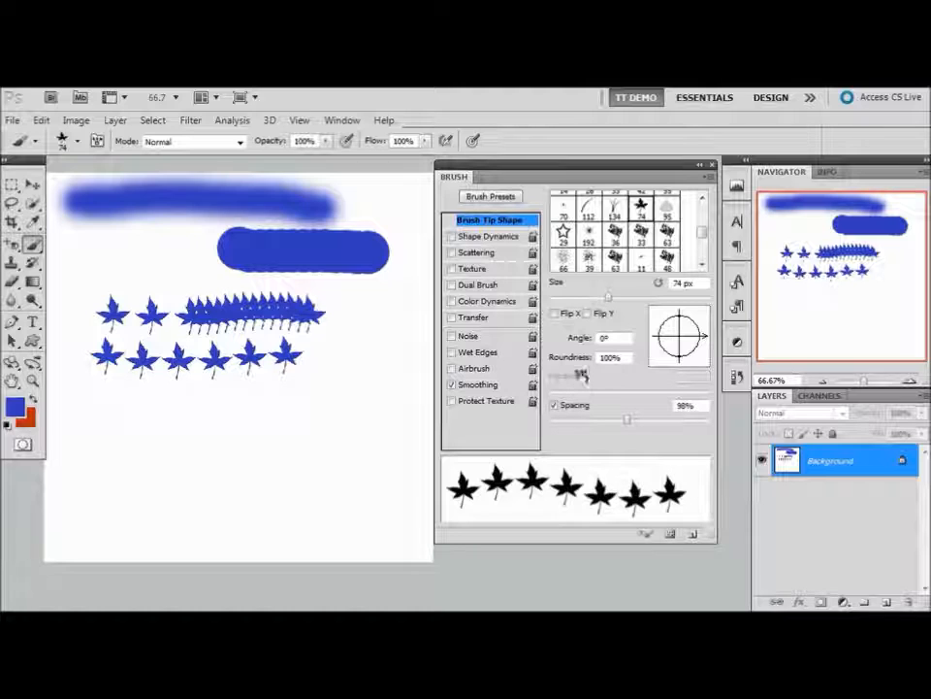
Step: Try the Flip X and Flip Y options on the maple leaf tip and turn both off again
click(554, 314)
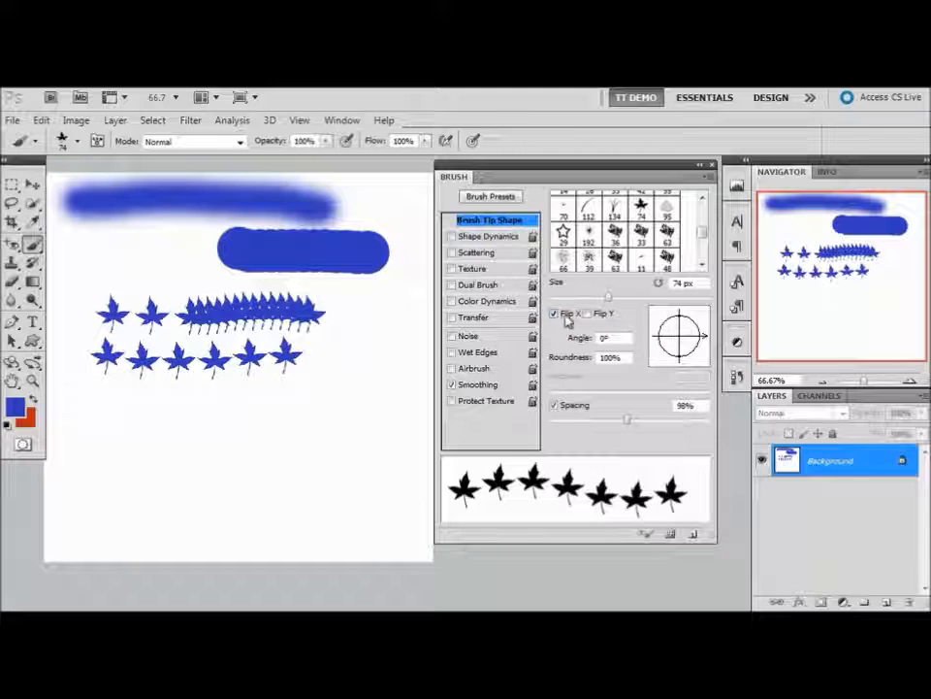
click(587, 313)
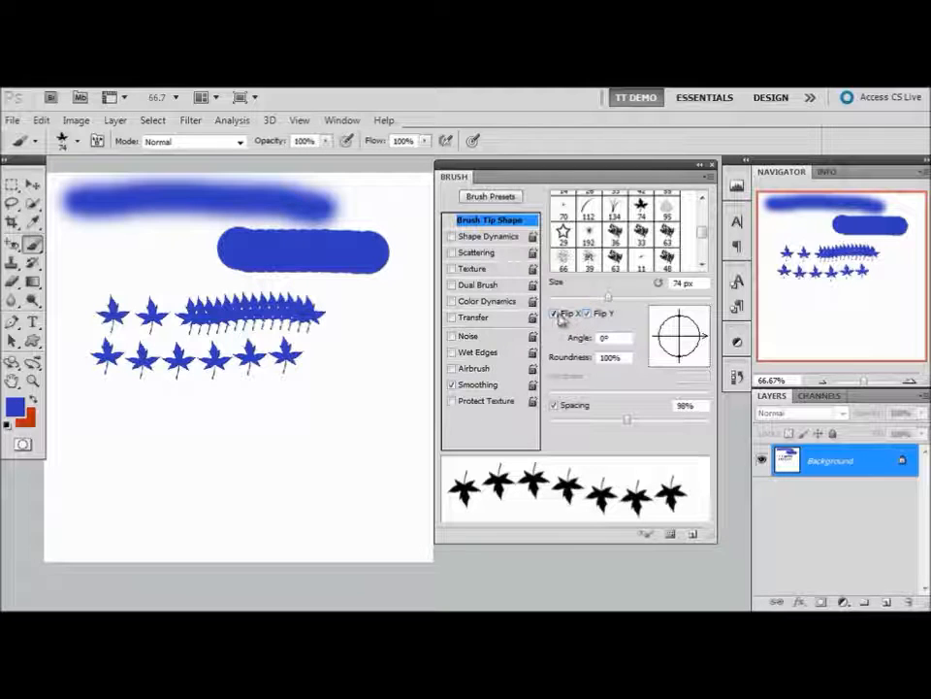
click(555, 315)
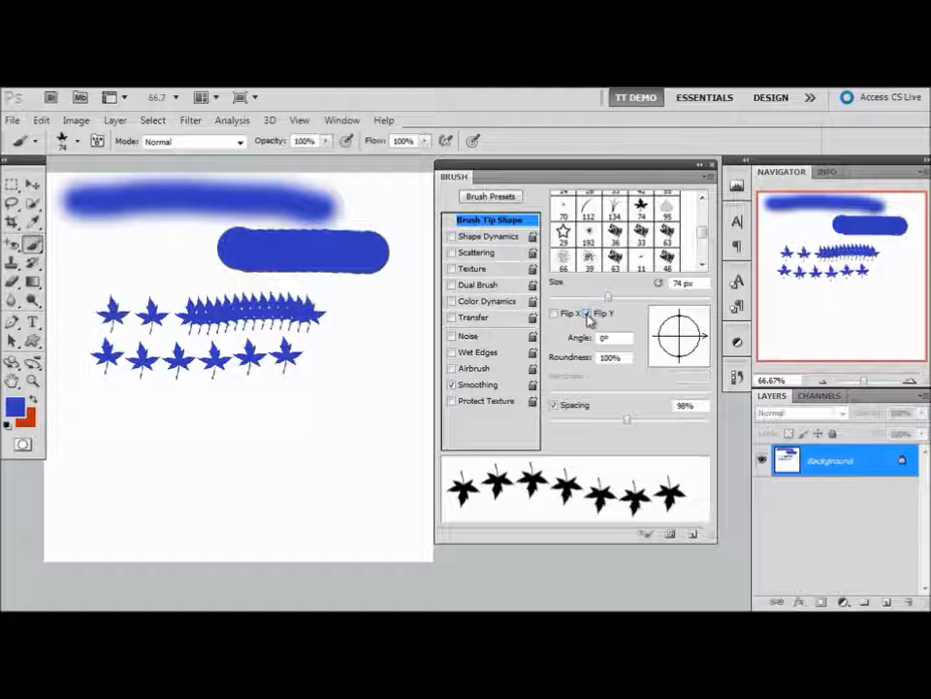
click(587, 315)
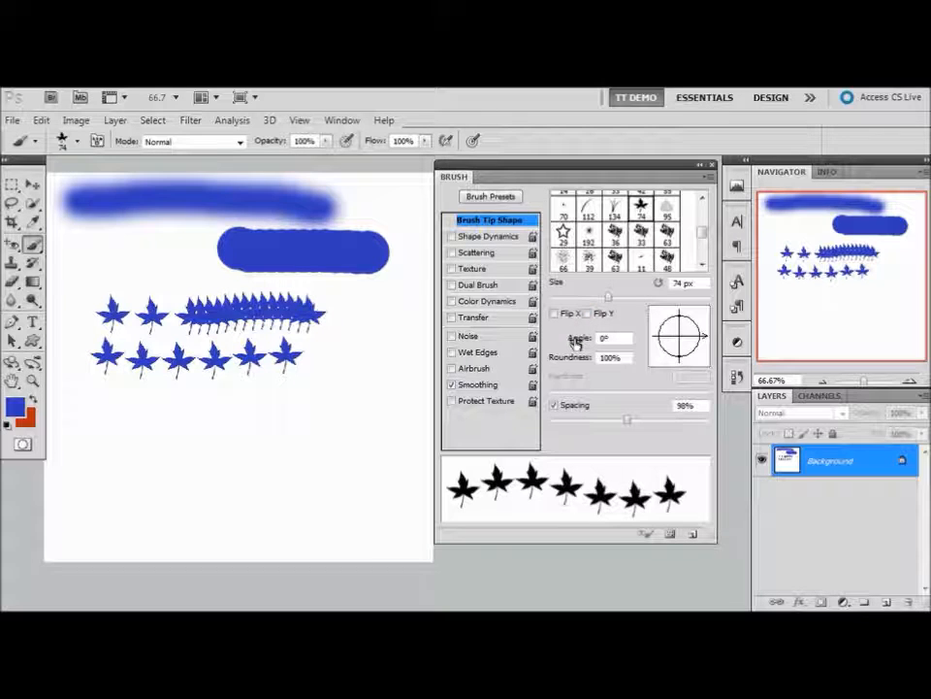
Step: Try a 45° angle on the maple leaf tip and return the angle to 0°
click(578, 341)
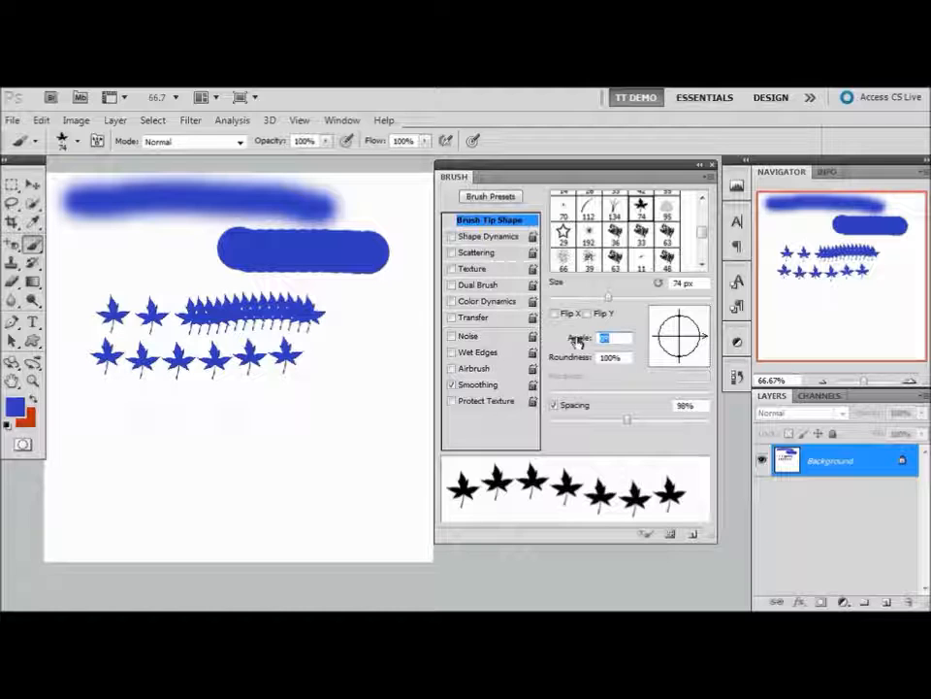
text(45)
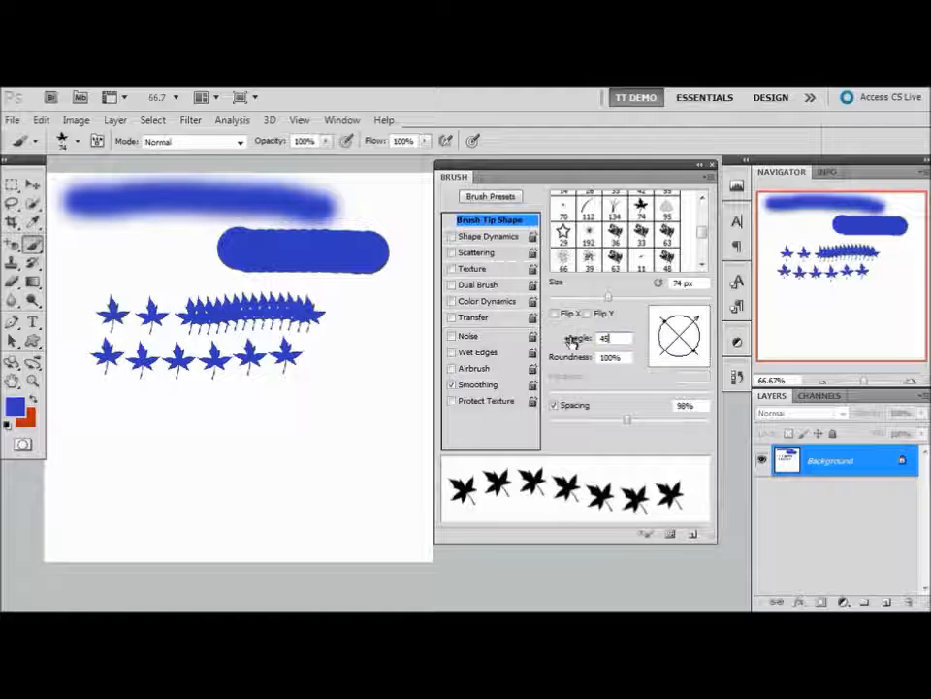
click(571, 340)
text(0)
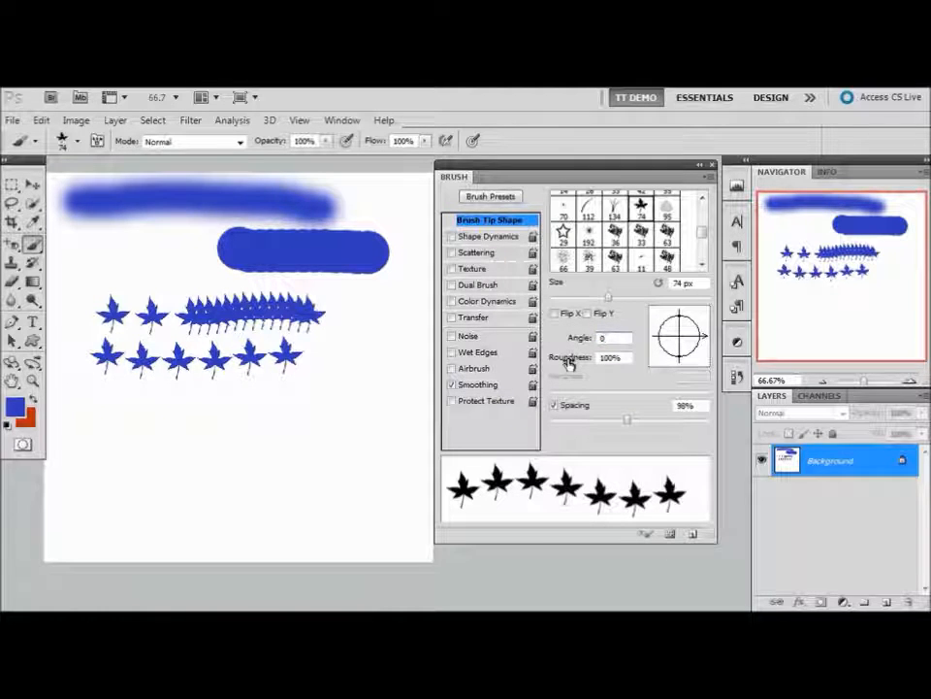
Step: Try a roundness of 30% on the maple leaf tip and return it to 100%
key(Tab)
text(30)
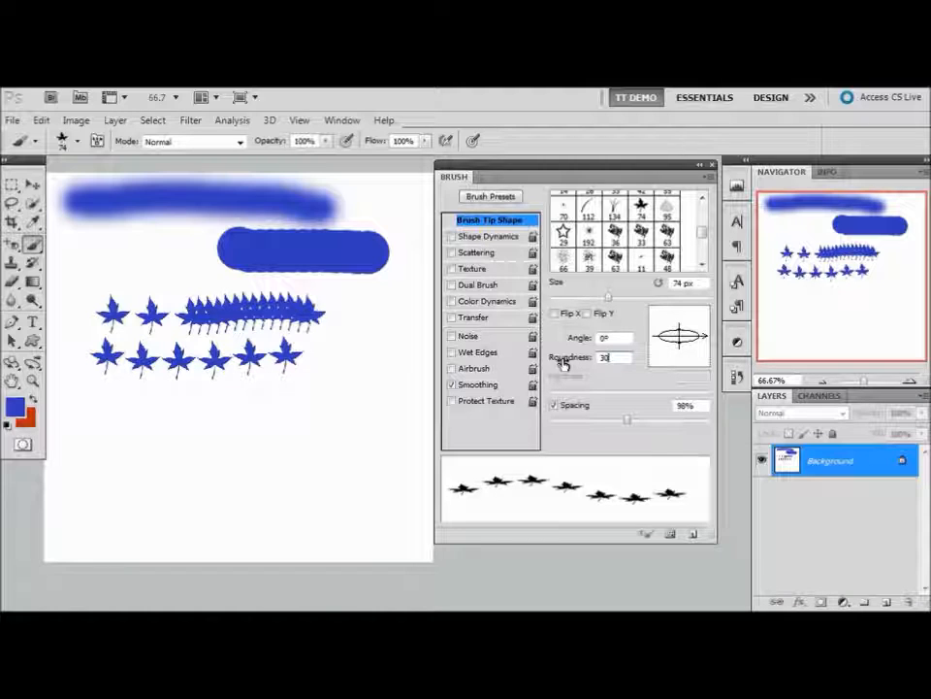
key(Return)
text(100)
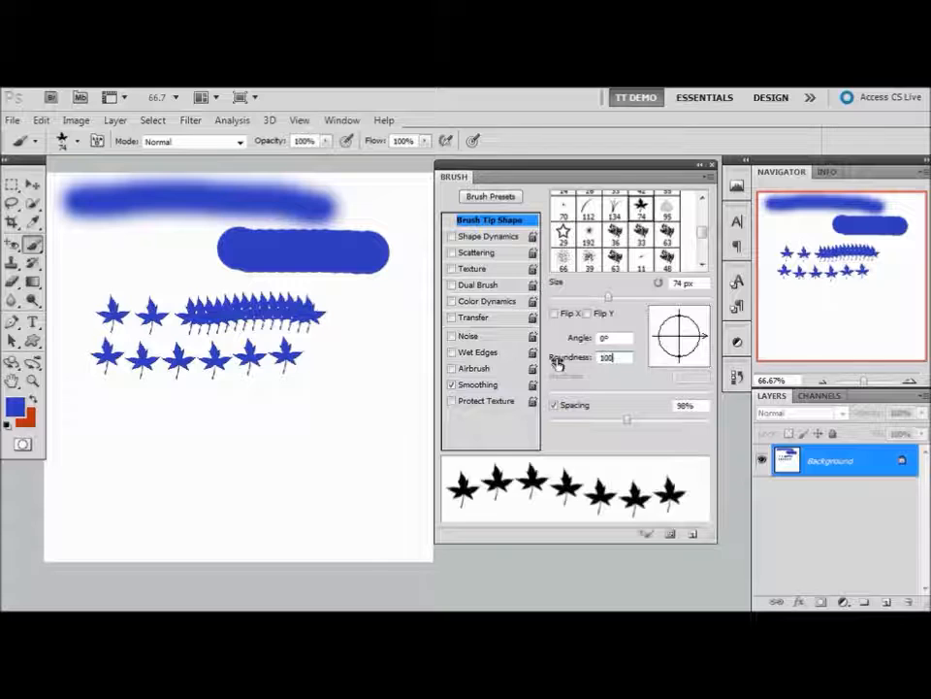
key(Return)
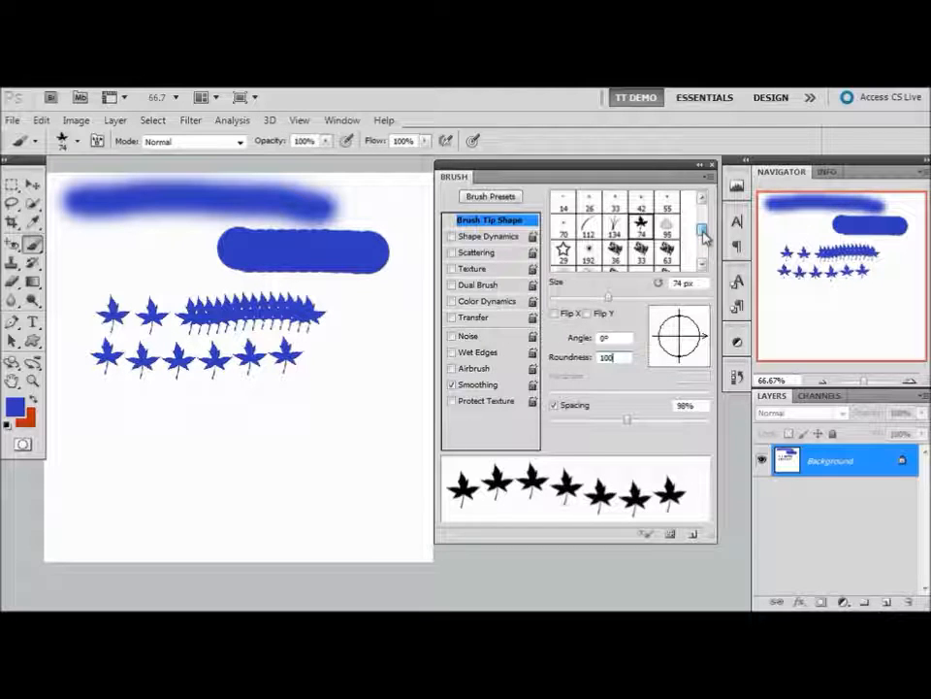
Step: Choose the 95 px translucent leaf tip, set its spacing to 54% and paint a short stroke beside the maple leaves
scroll(703, 233, up, 1)
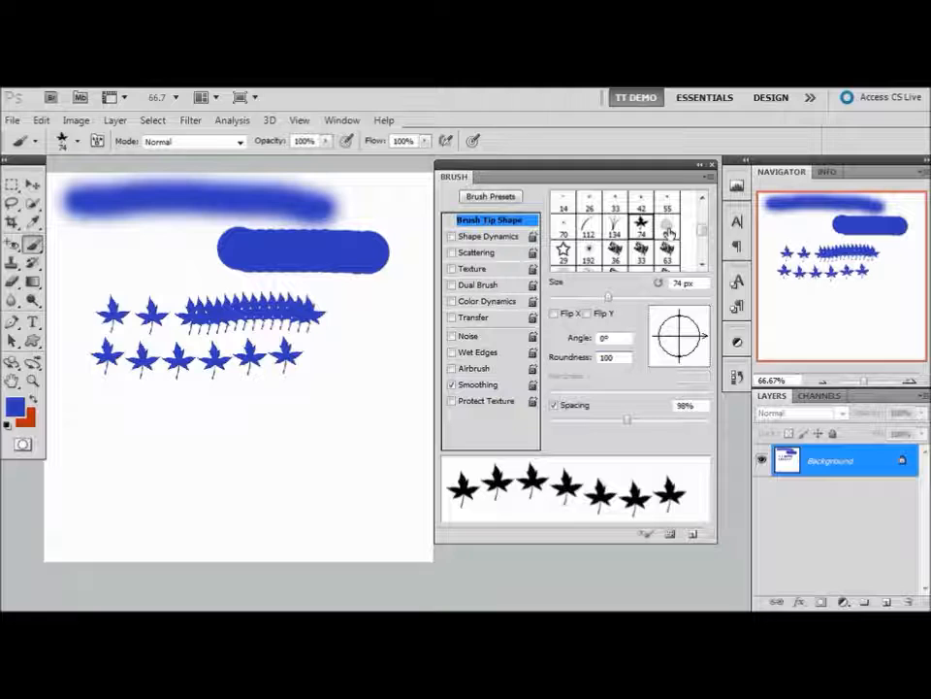
click(668, 231)
drag(576, 424, 596, 424)
drag(334, 330, 393, 361)
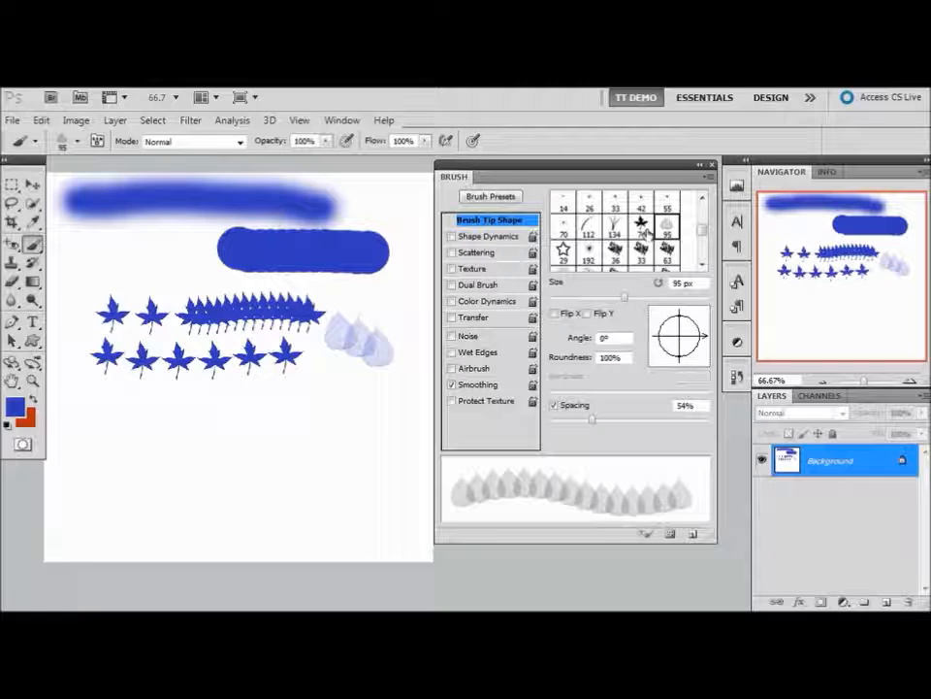
Step: Choose the 74 px maple leaf tip and set 77% spacing, Flip X on and a 15° angle
click(642, 225)
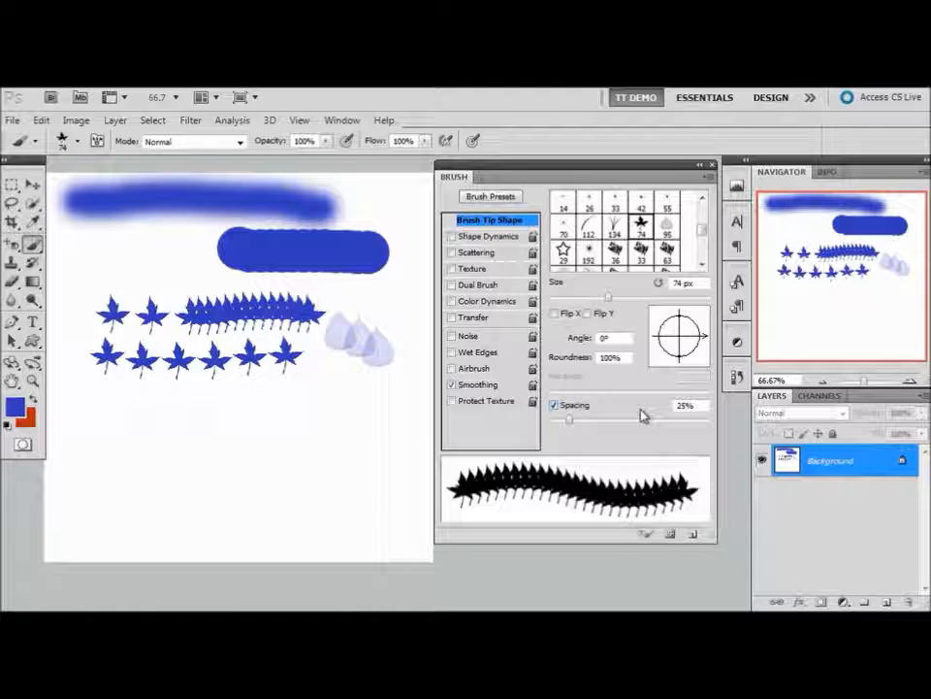
drag(572, 423, 611, 426)
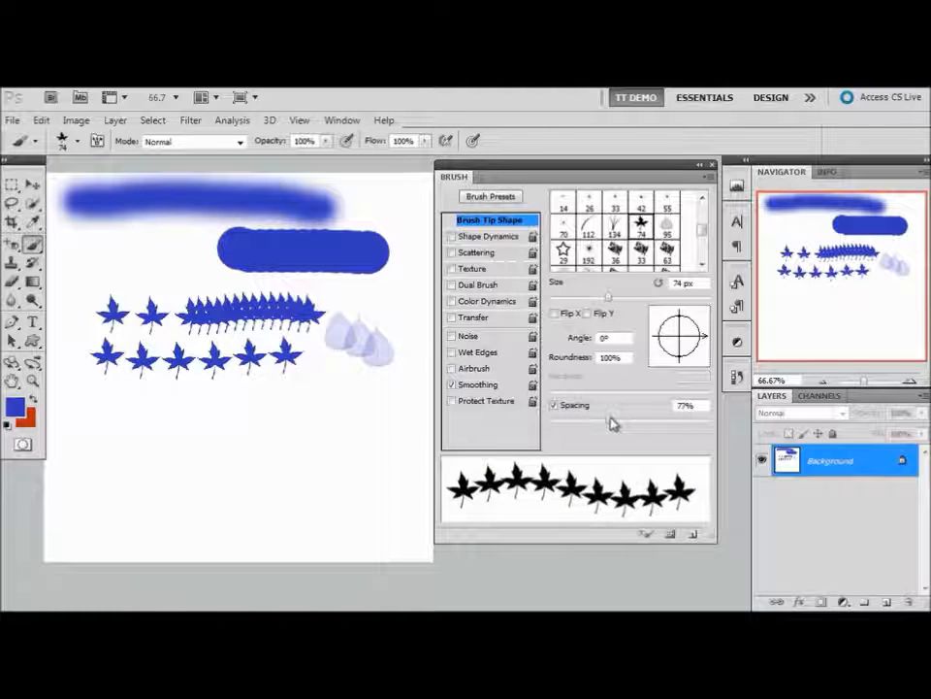
click(555, 313)
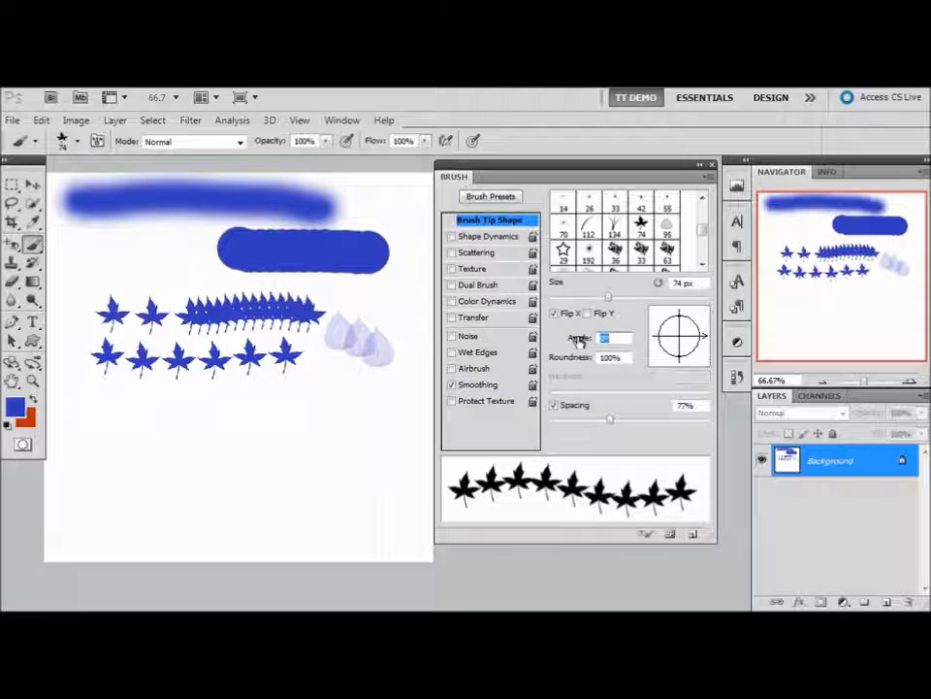
text(15)
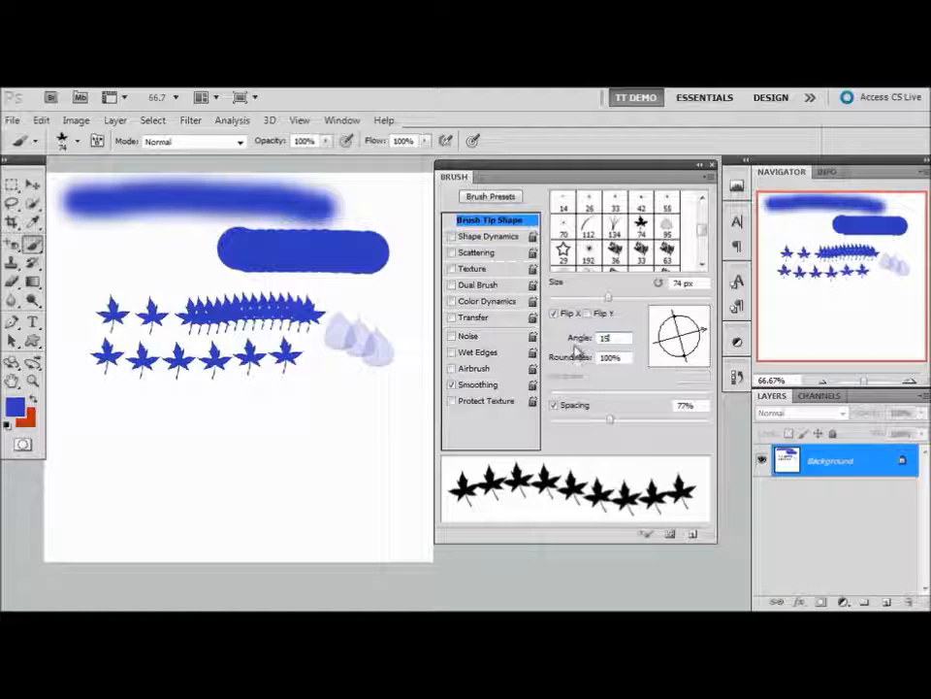
Step: Save the customised maple leaf brush as a new preset named Scattered Maple Leaves 1, capturing the brush size
click(709, 178)
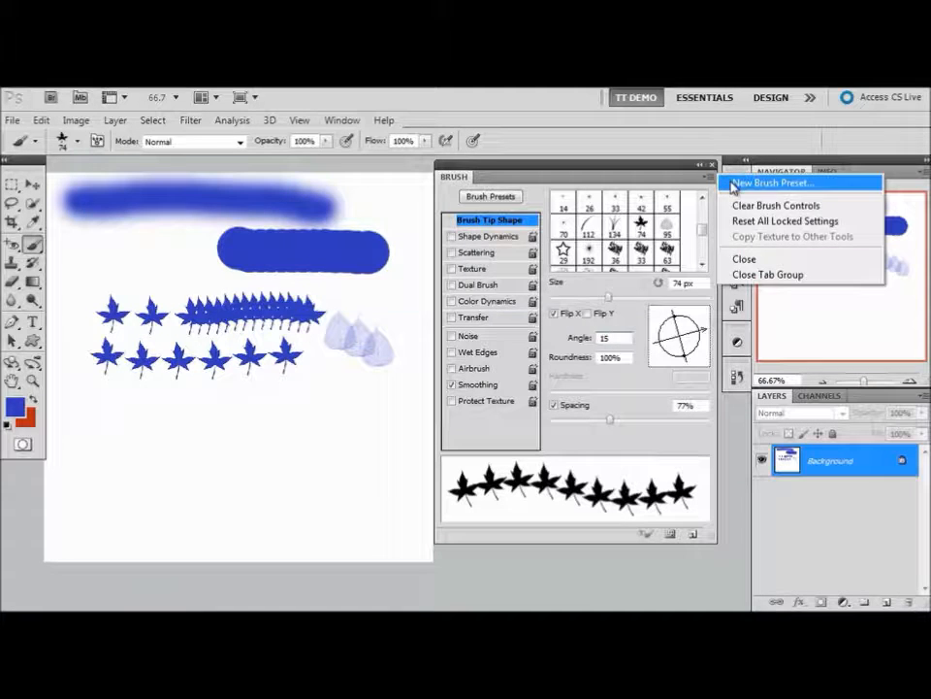
click(735, 184)
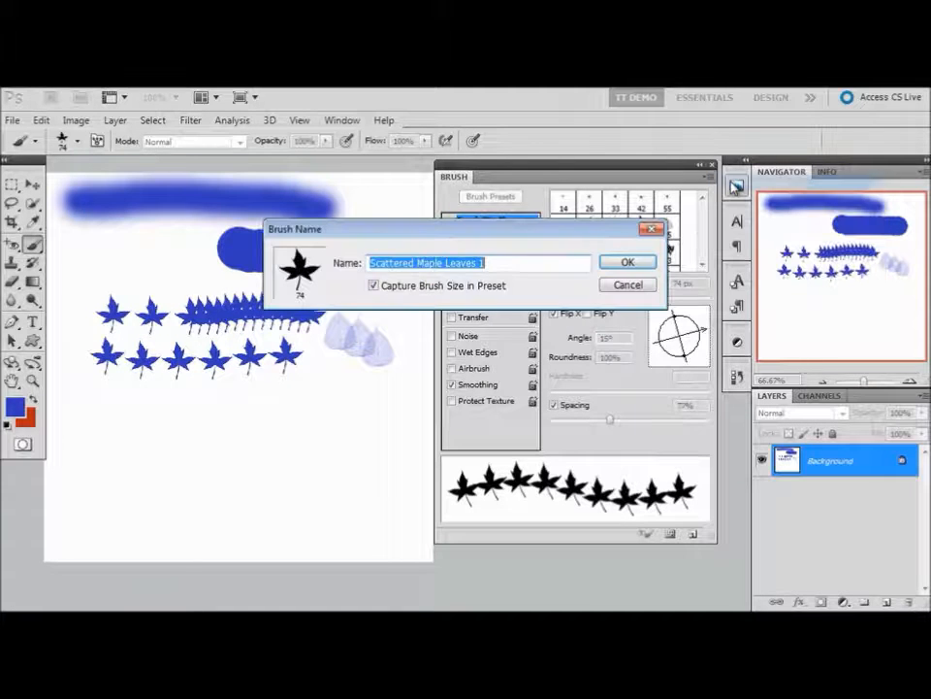
click(617, 261)
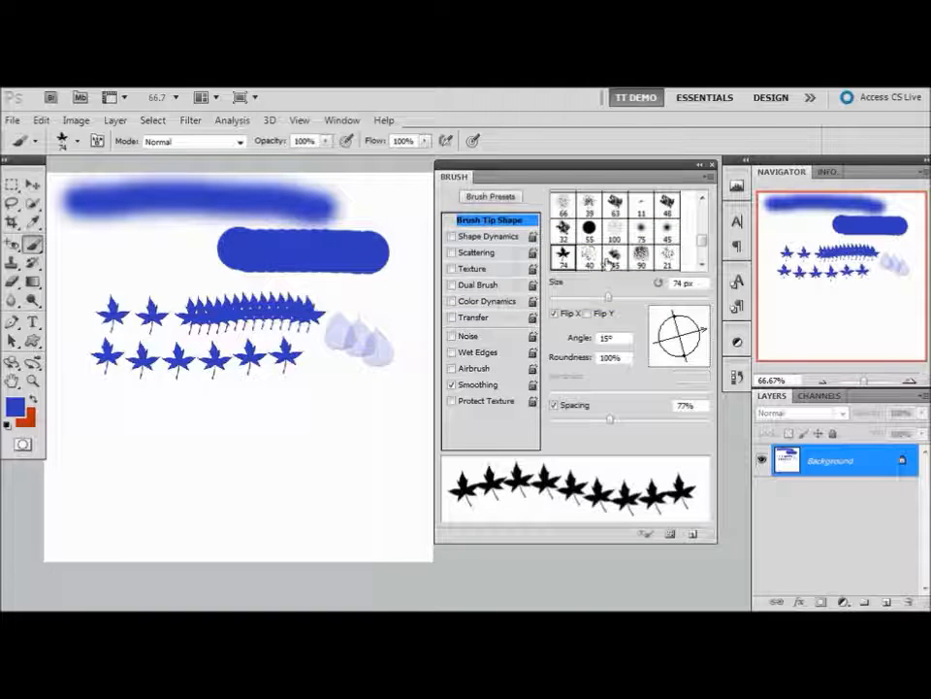
Step: Compare the settings of the original 74 px maple leaf tip with those of the newly saved maple leaf preset
drag(702, 246, 702, 229)
click(614, 227)
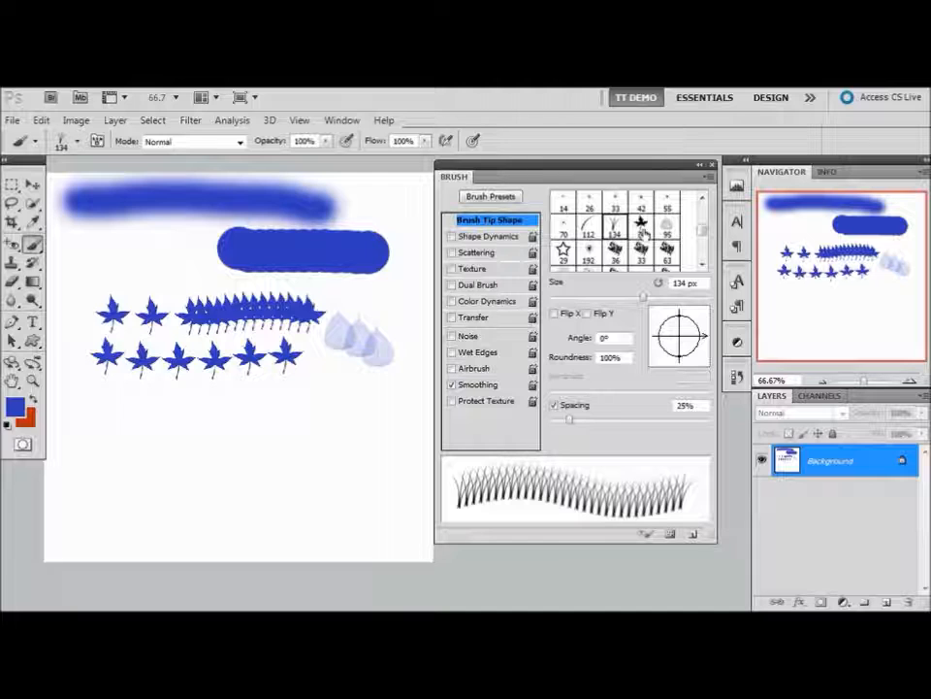
click(642, 229)
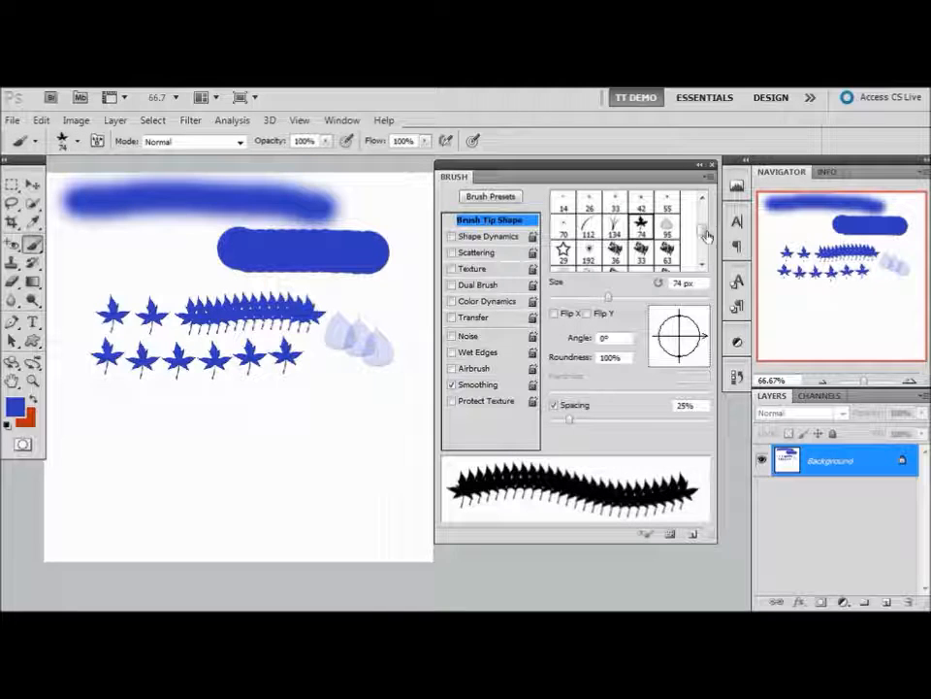
drag(702, 234, 701, 242)
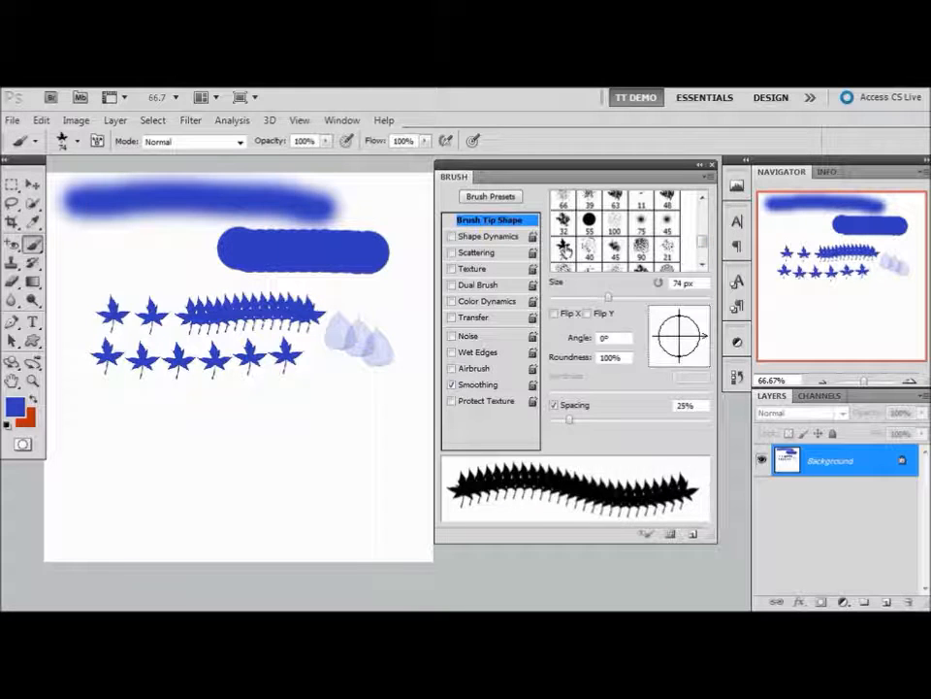
click(563, 247)
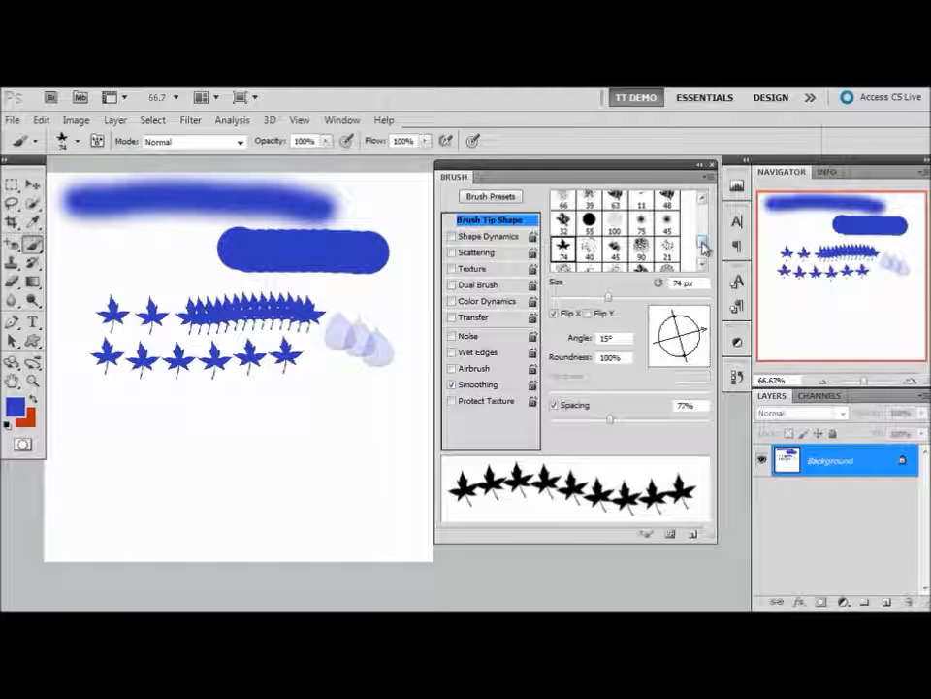
Step: View the tip settings of the 65 px soft round and 19 px hard round brushes
drag(705, 248, 704, 206)
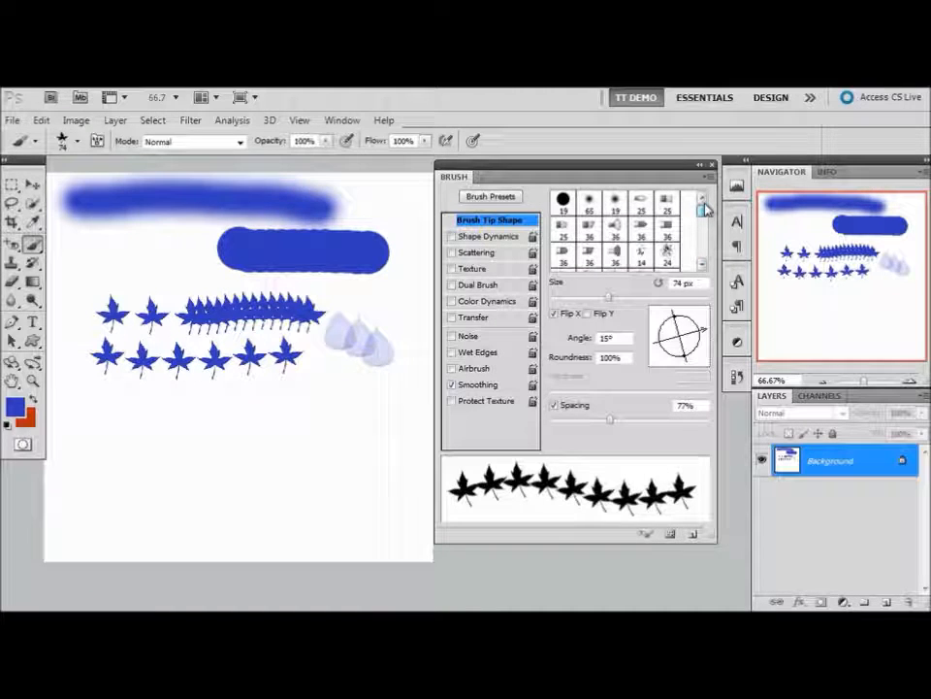
click(585, 203)
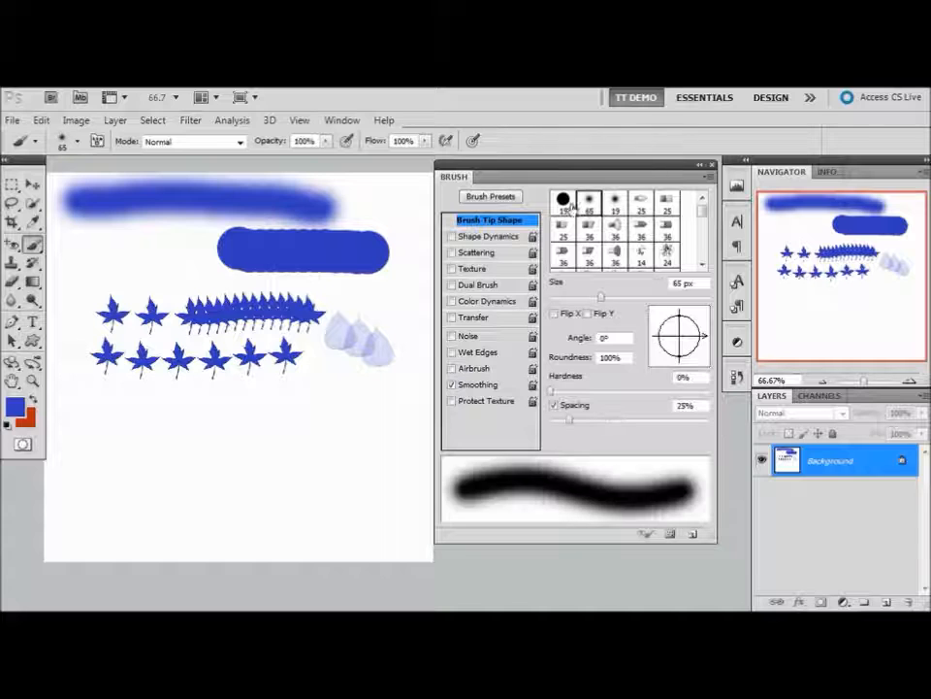
click(564, 202)
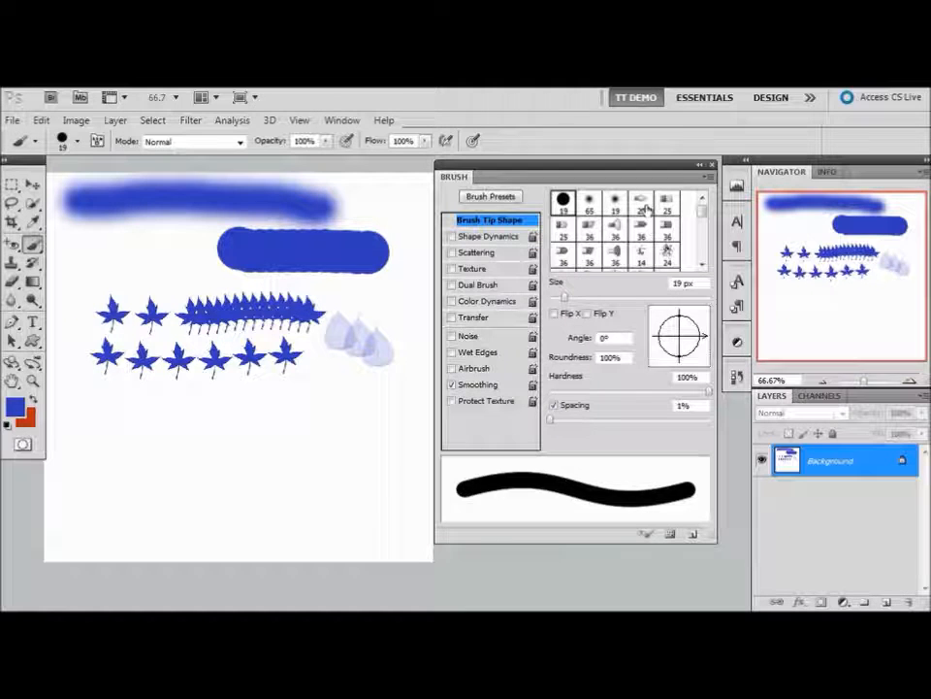
Step: Choose the 25 px Round Point bristle tip and set Round Curve shape, 35% bristles, 301% length, 23% thickness, 68% stiffness and -70° angle
click(643, 205)
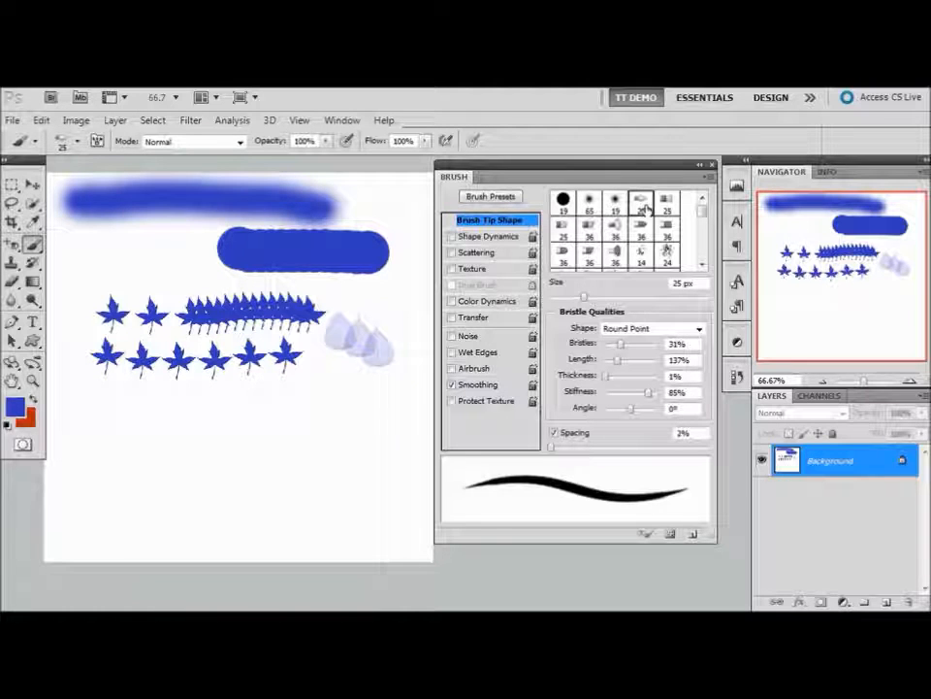
click(634, 330)
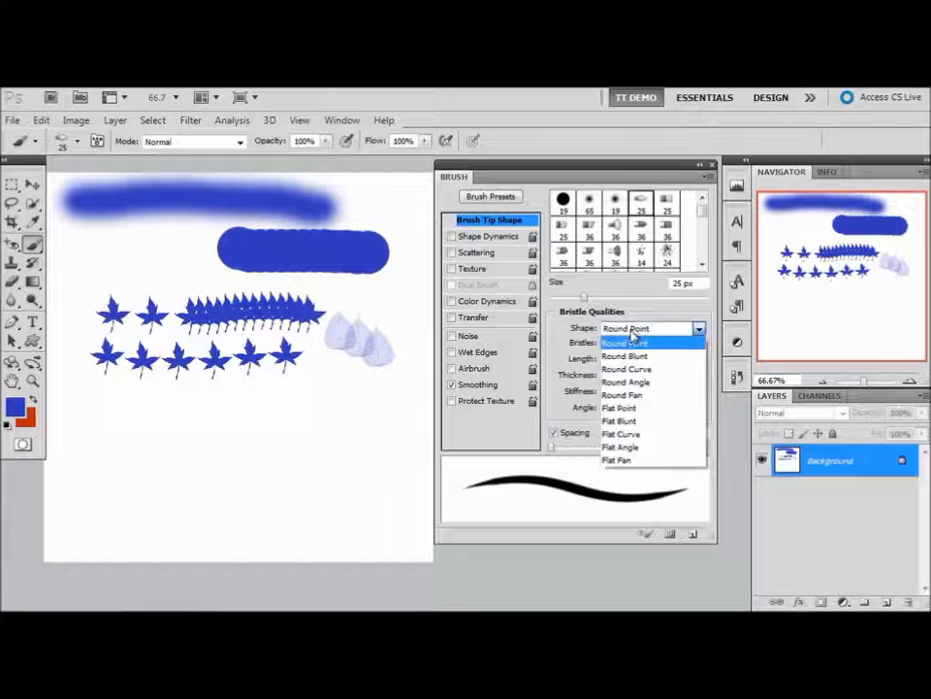
click(631, 369)
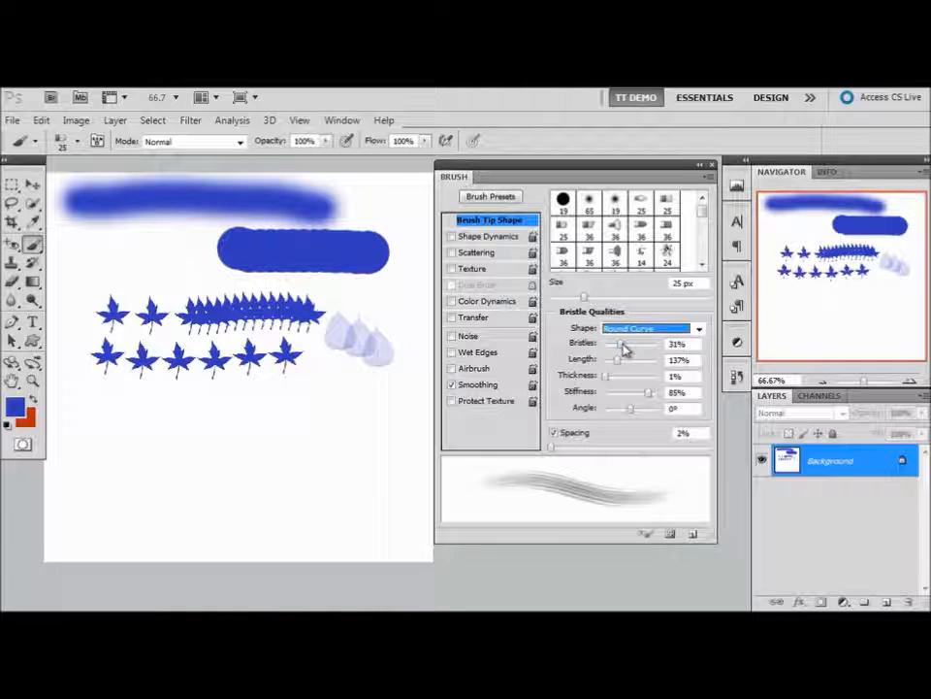
mouse_move(621, 349)
mouse_down()
mouse_move(641, 350)
mouse_move(624, 349)
mouse_move(637, 363)
mouse_move(605, 376)
mouse_move(642, 382)
mouse_move(615, 380)
mouse_move(642, 394)
mouse_move(631, 393)
mouse_move(640, 394)
mouse_move(620, 413)
mouse_up()
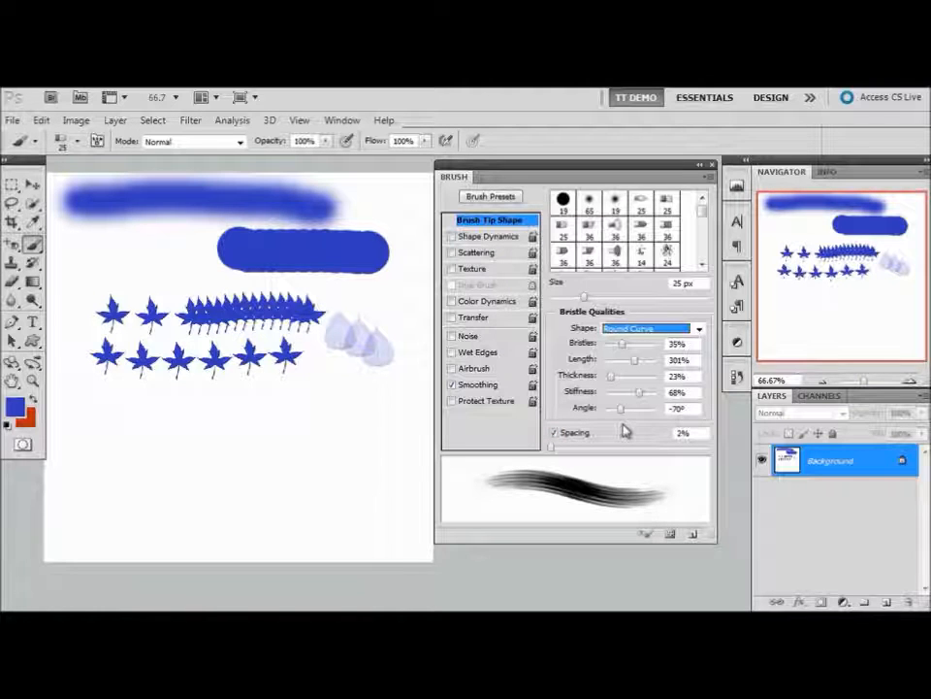
Step: Paint a blue stroke below the leaves with the 36 px Round Fan bristle tip and reduce the tip's bristles to 36%
click(617, 231)
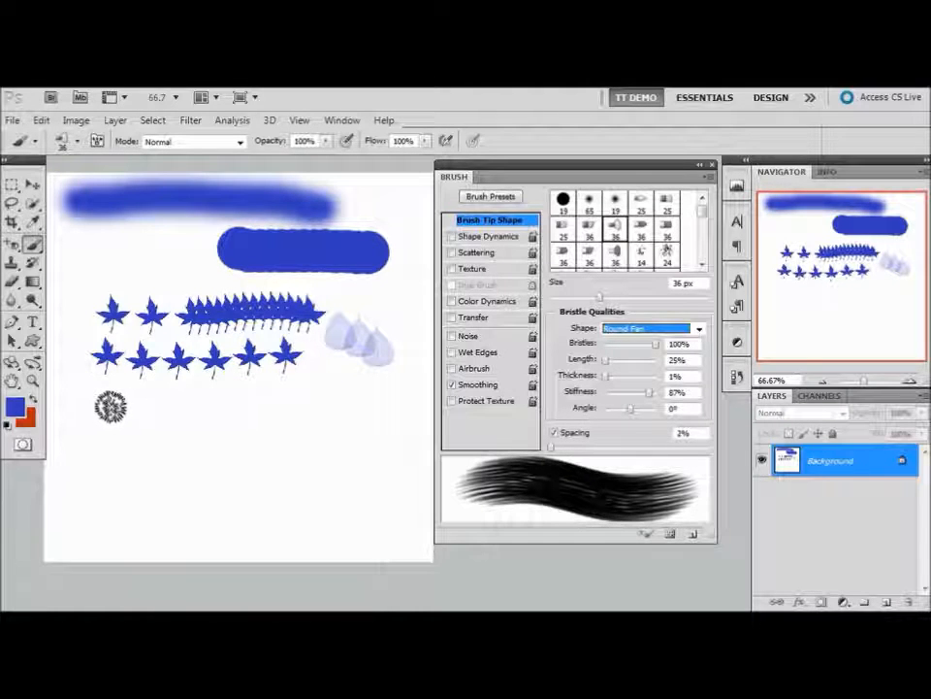
drag(110, 407, 258, 413)
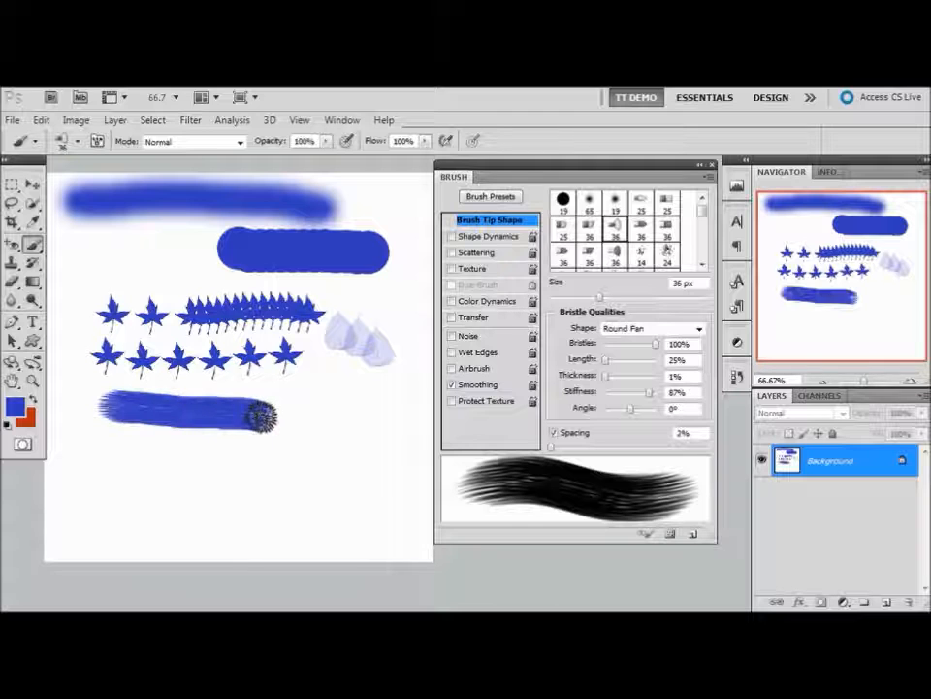
drag(657, 346, 624, 351)
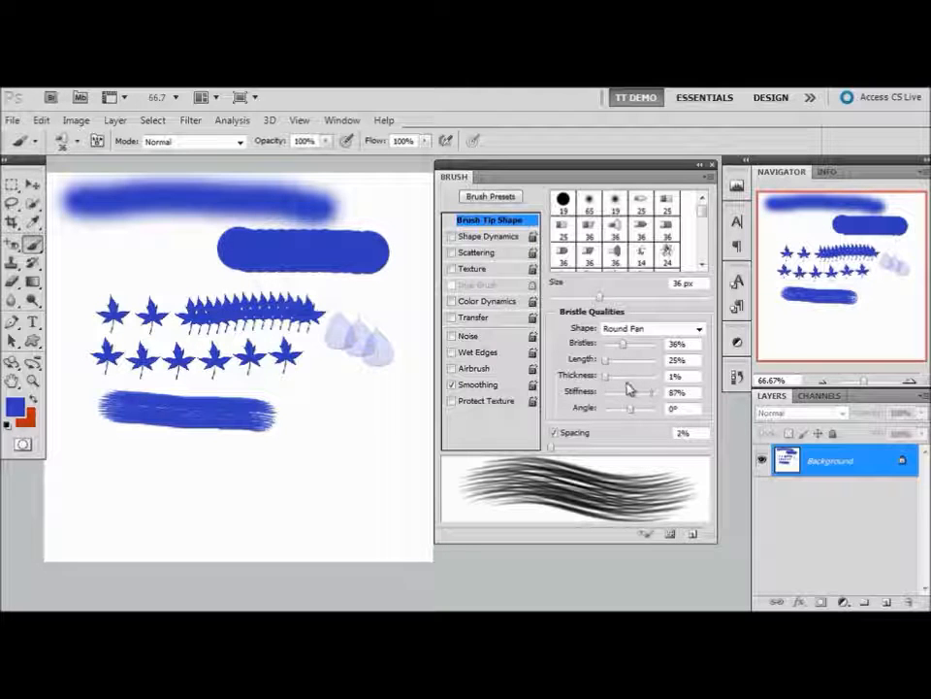
Step: Set the Round Fan tip to 66% stiffness and -105° angle, and paint a second bristle stroke below the first one
drag(642, 396, 617, 413)
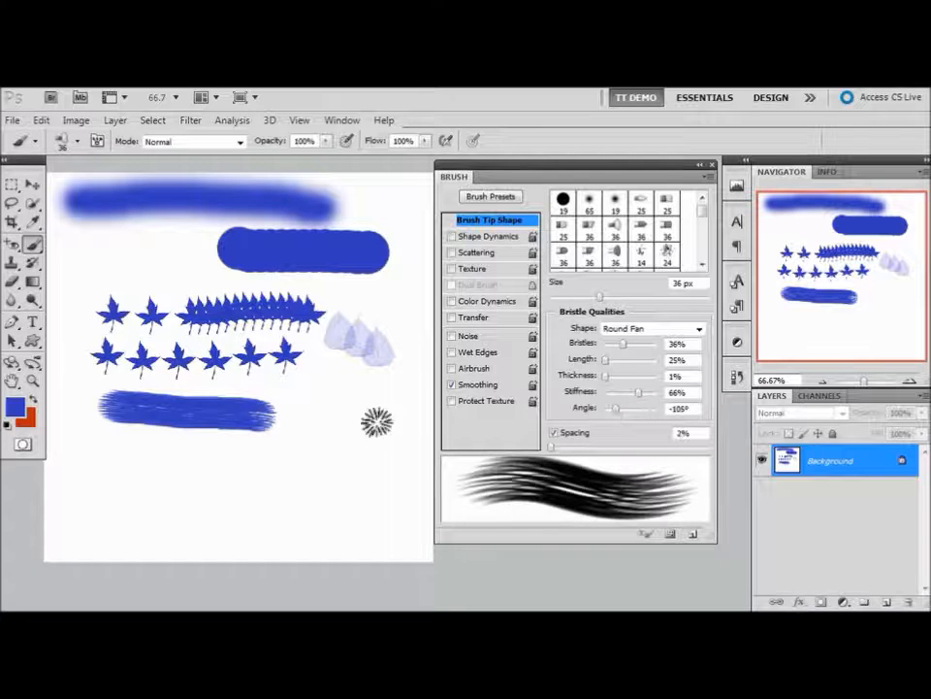
drag(145, 456, 310, 464)
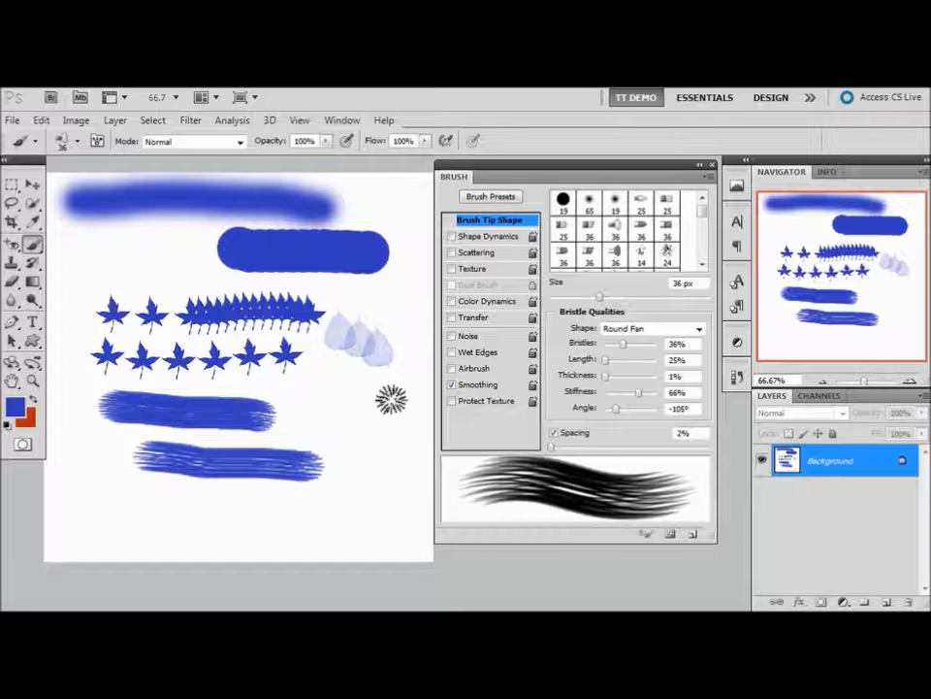
Step: Open the strawberry2 TIF image from the Chapter 14 folder and position it clear of the Brush panel
key(ctrl+o)
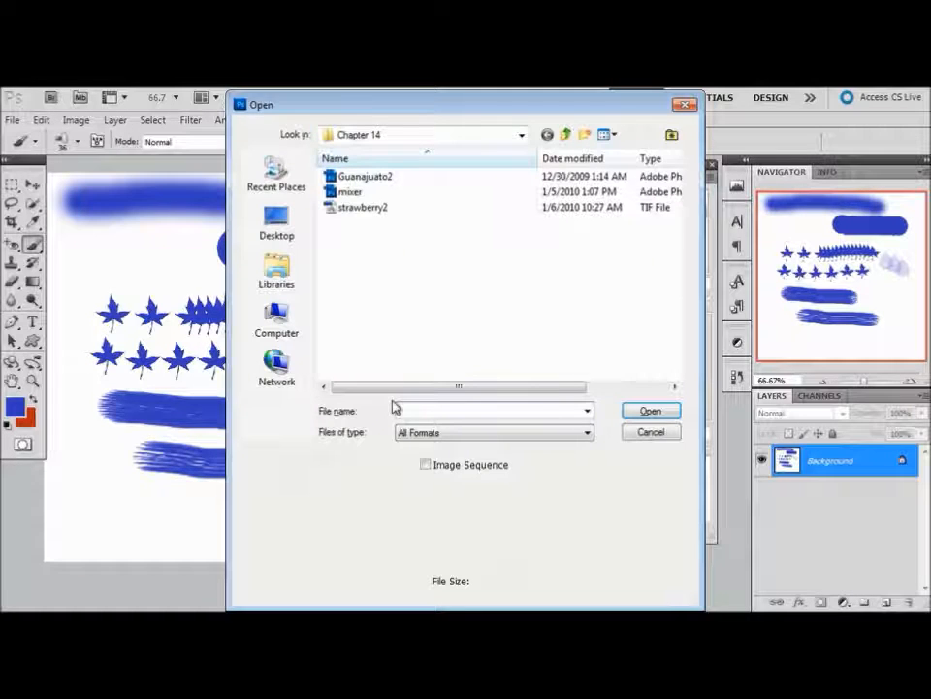
double_click(374, 210)
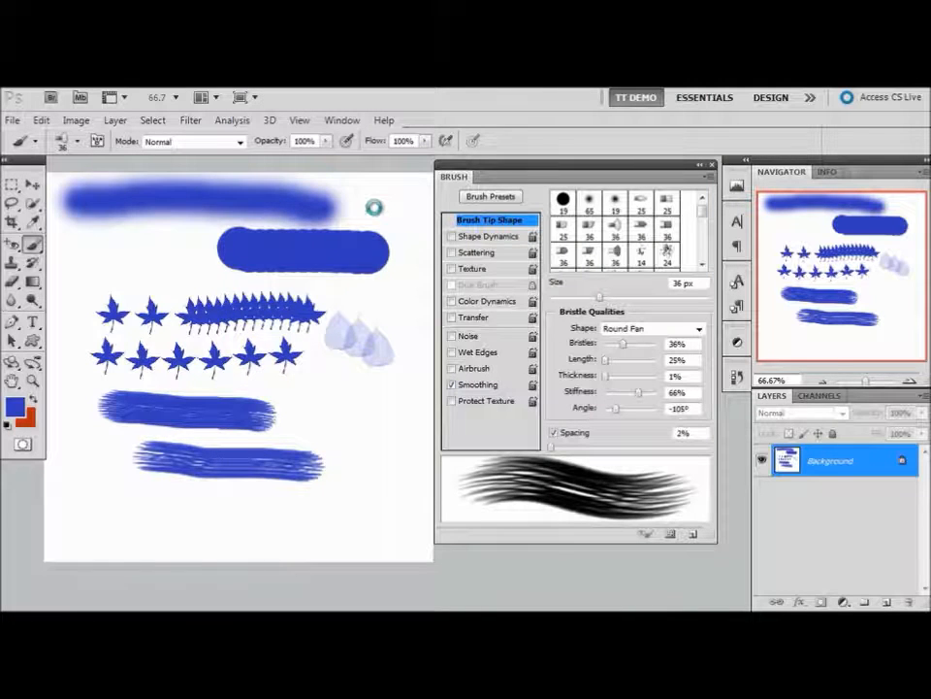
key(space)
mouse_move(382, 301)
mouse_down()
mouse_move(260, 258)
mouse_move(160, 246)
mouse_up()
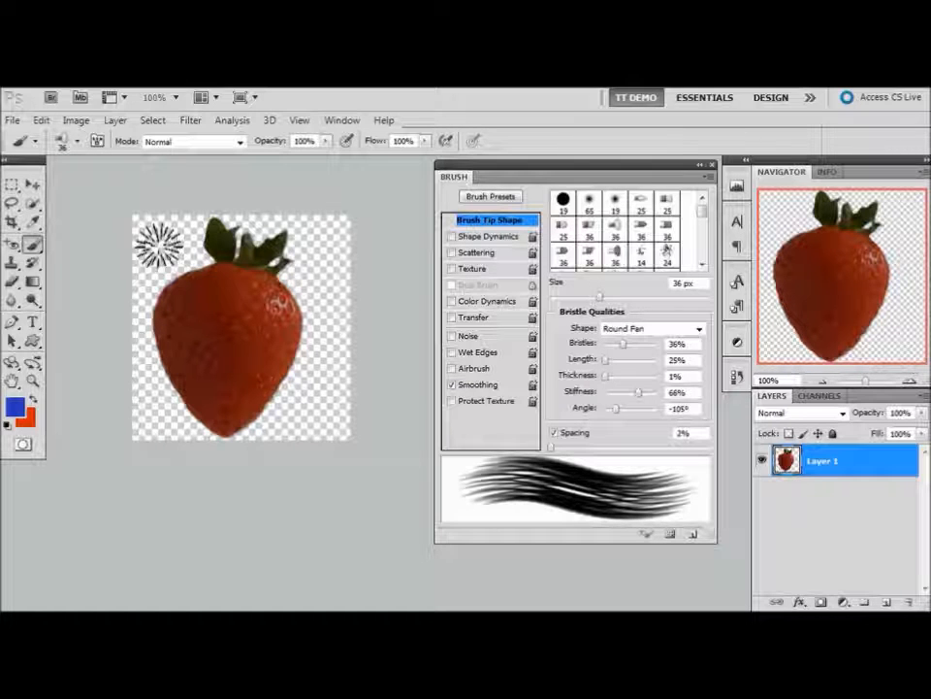
Step: Select the transparent background around the strawberry with a 45 px Quick Selection brush, then invert the selection to the fruit
click(33, 204)
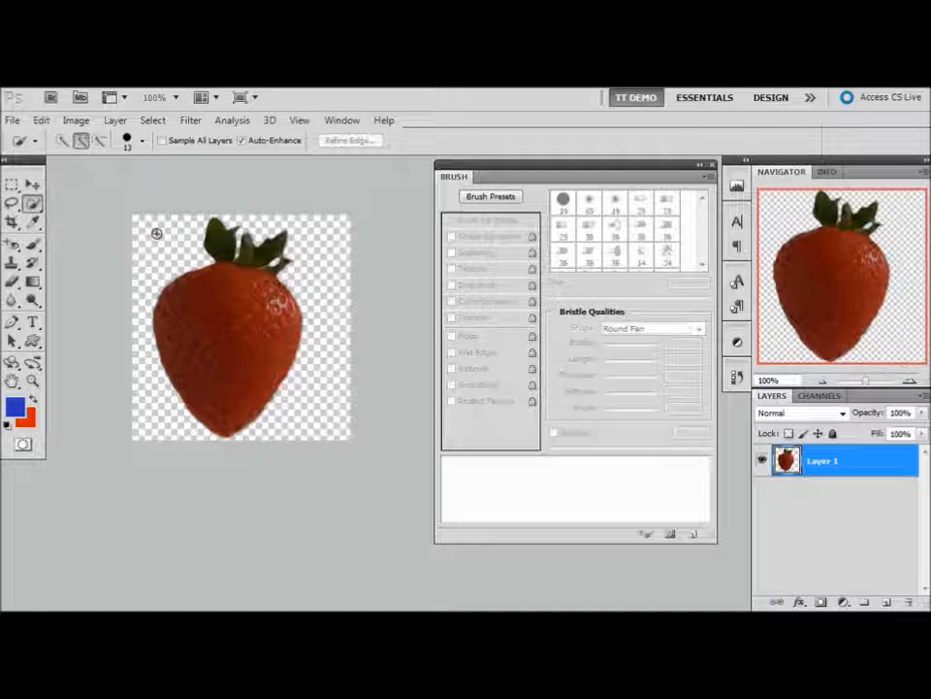
key(bracketright)
key(bracketright)
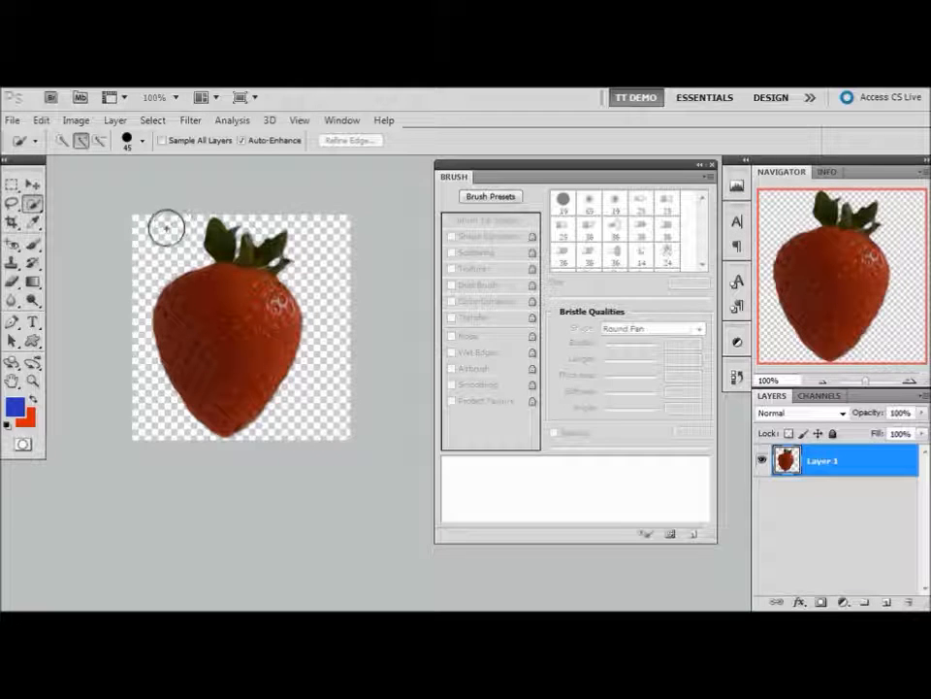
drag(146, 243, 306, 215)
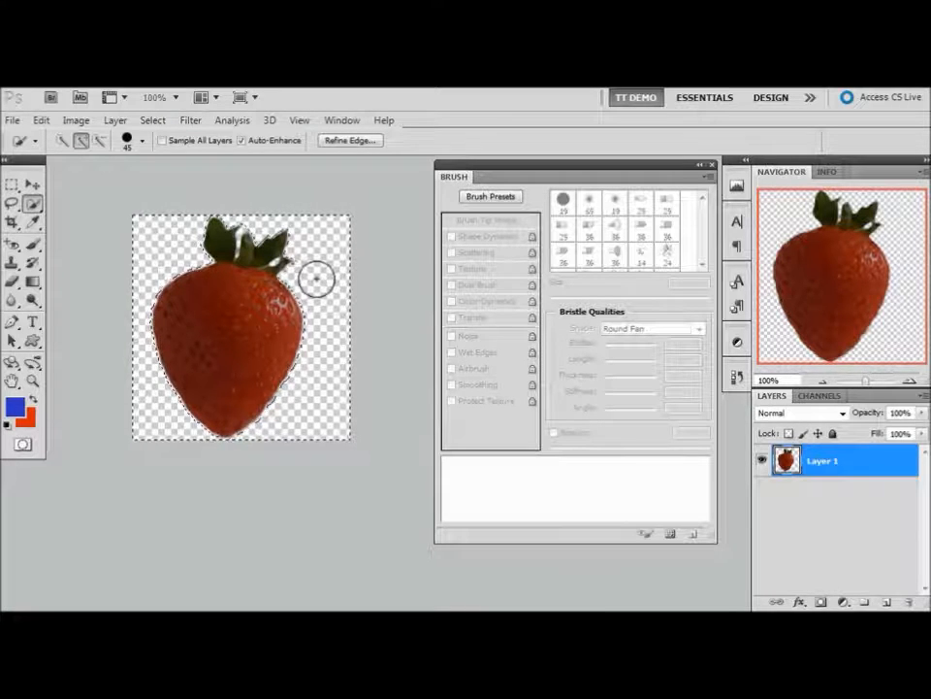
click(152, 121)
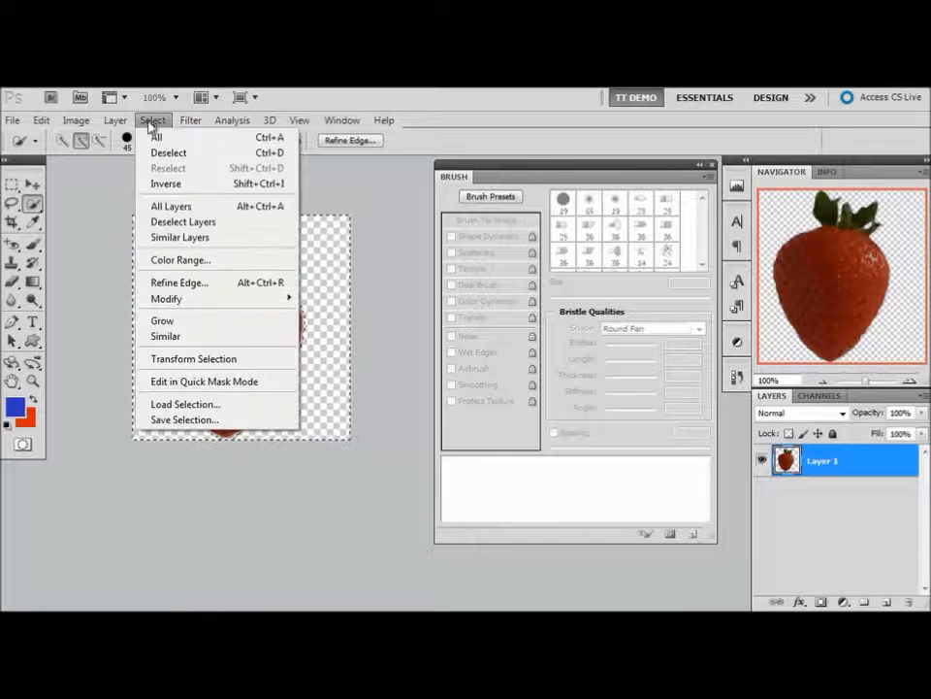
click(157, 183)
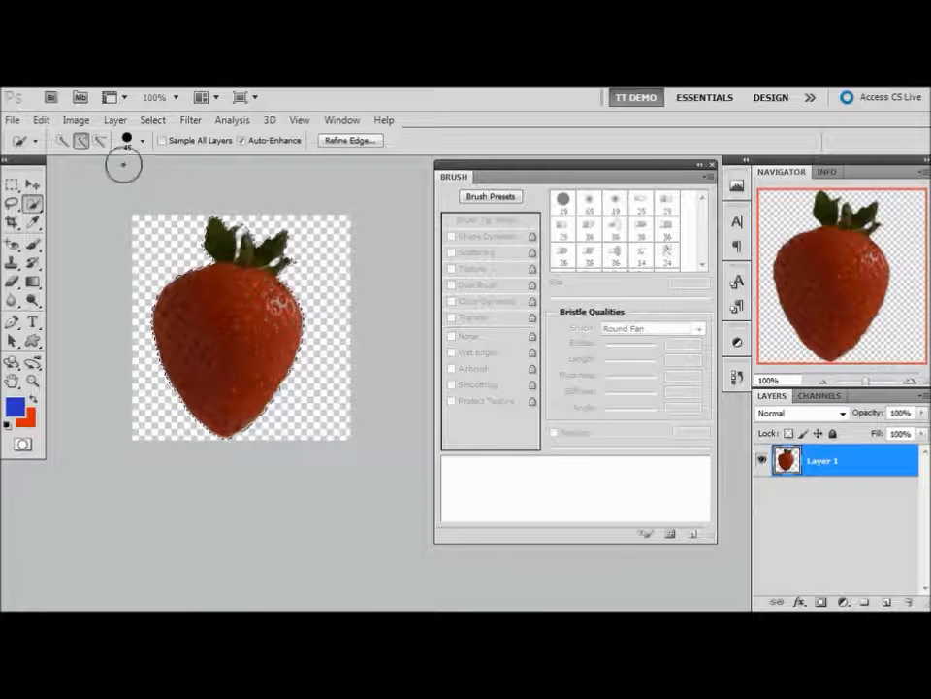
Step: Define the selected strawberry as a brush preset named "strawberry"
click(41, 121)
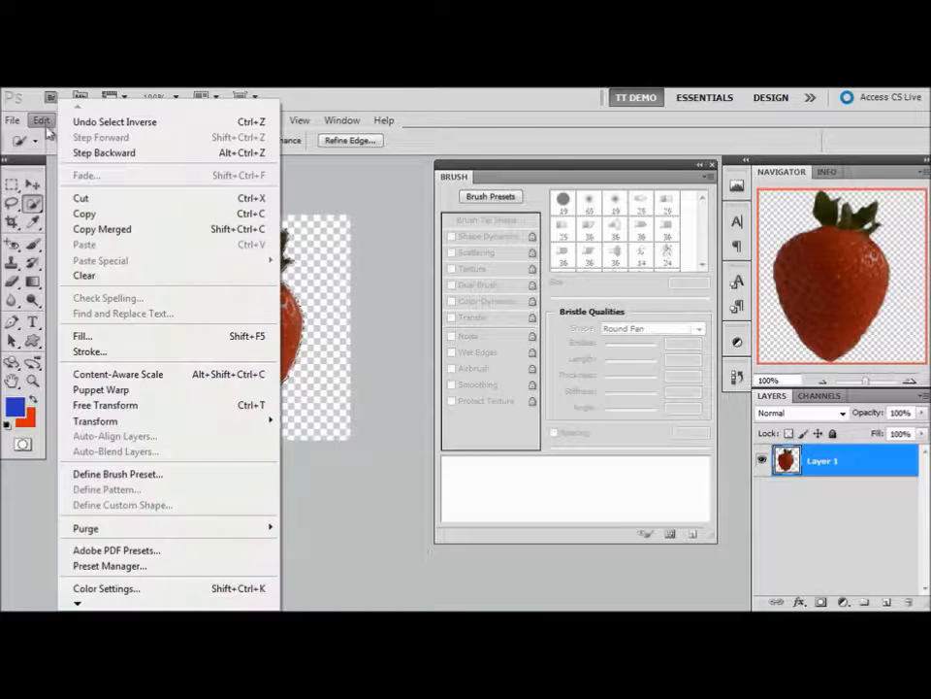
click(104, 475)
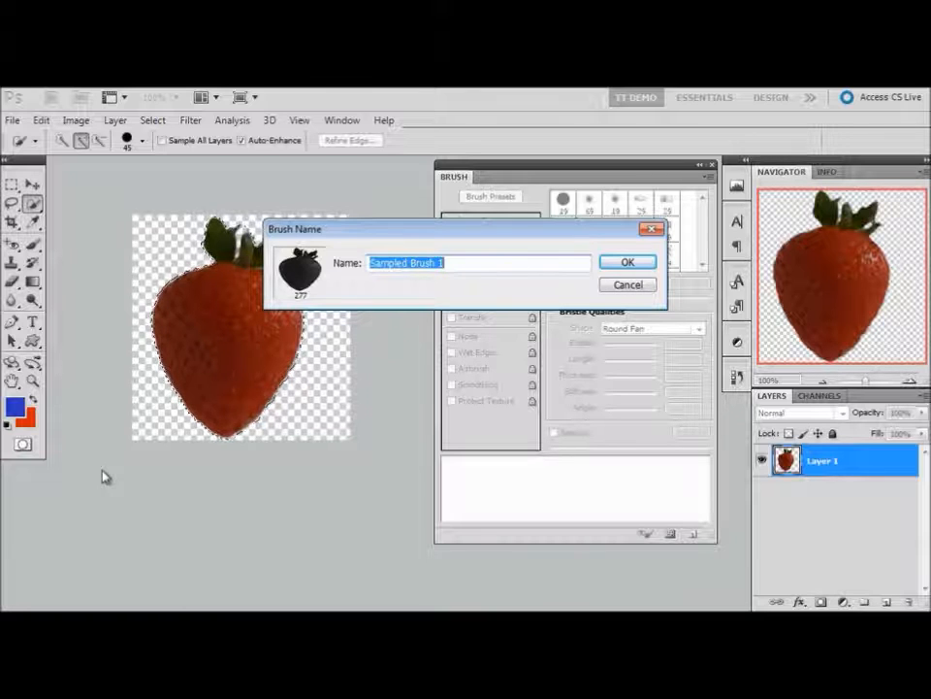
text(strawberry)
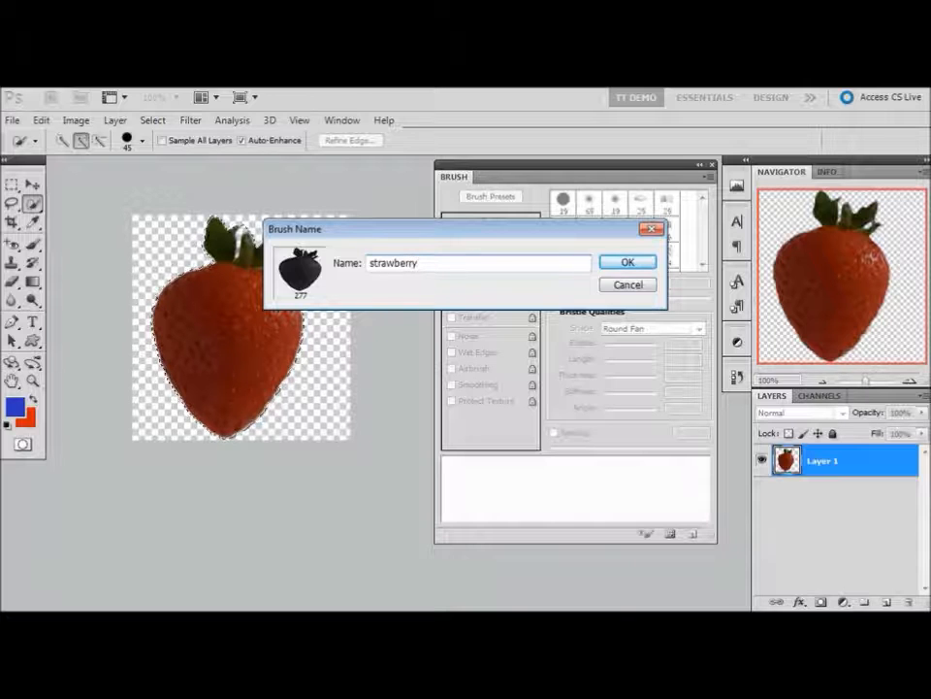
key(Return)
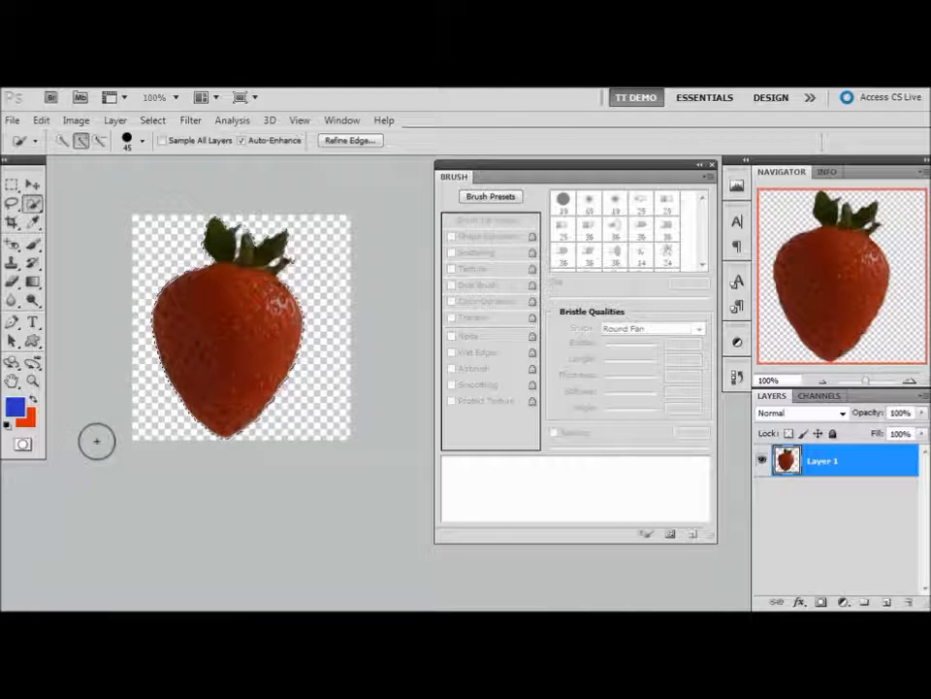
Step: Return to the Untitled-1 document and choose the 277 px strawberry tip for the Brush tool
click(341, 122)
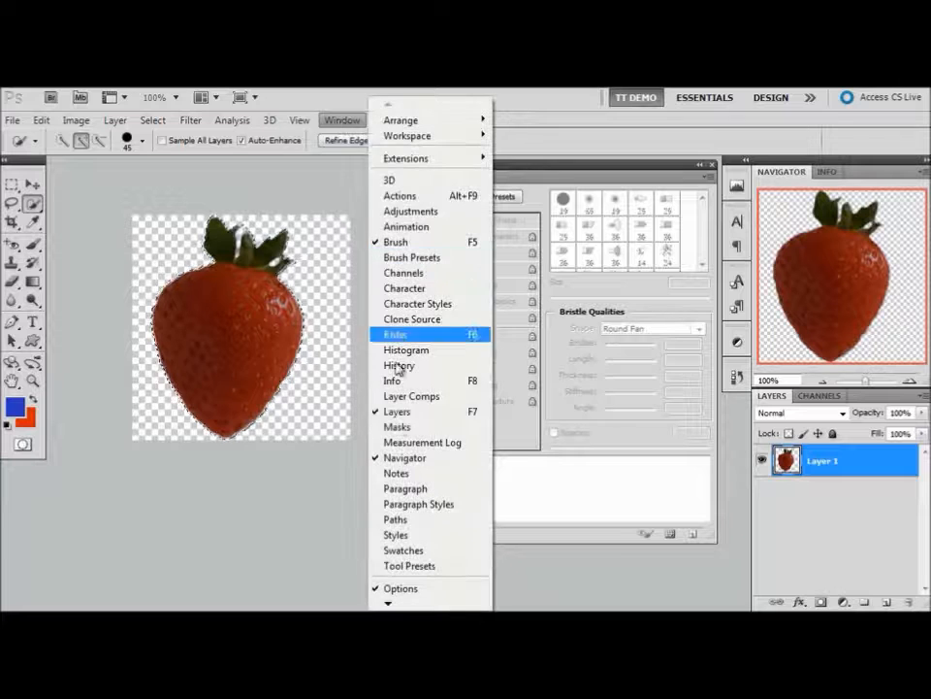
mouse_move(387, 606)
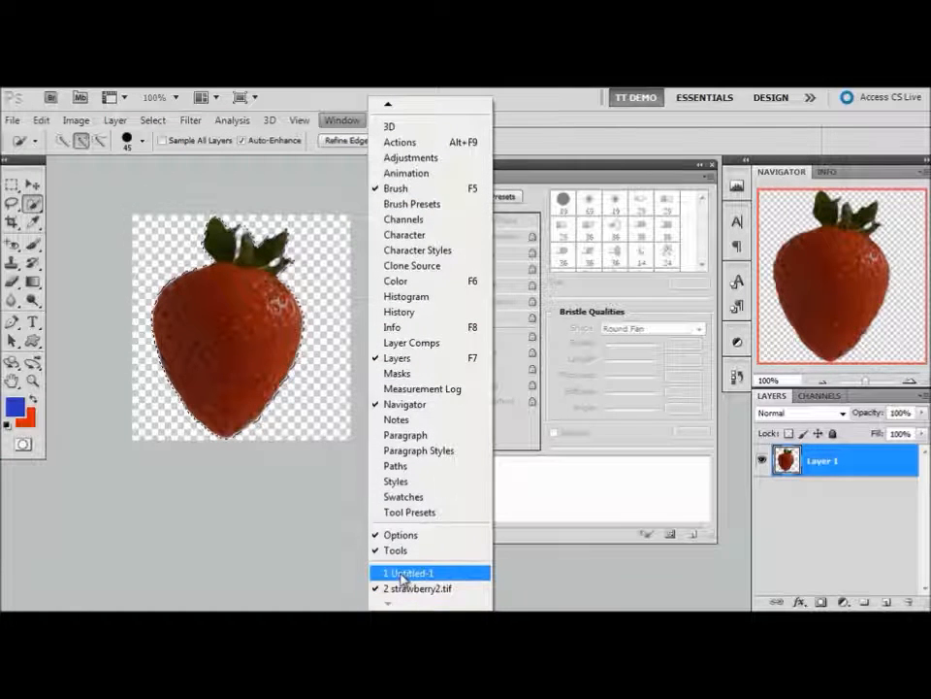
click(399, 576)
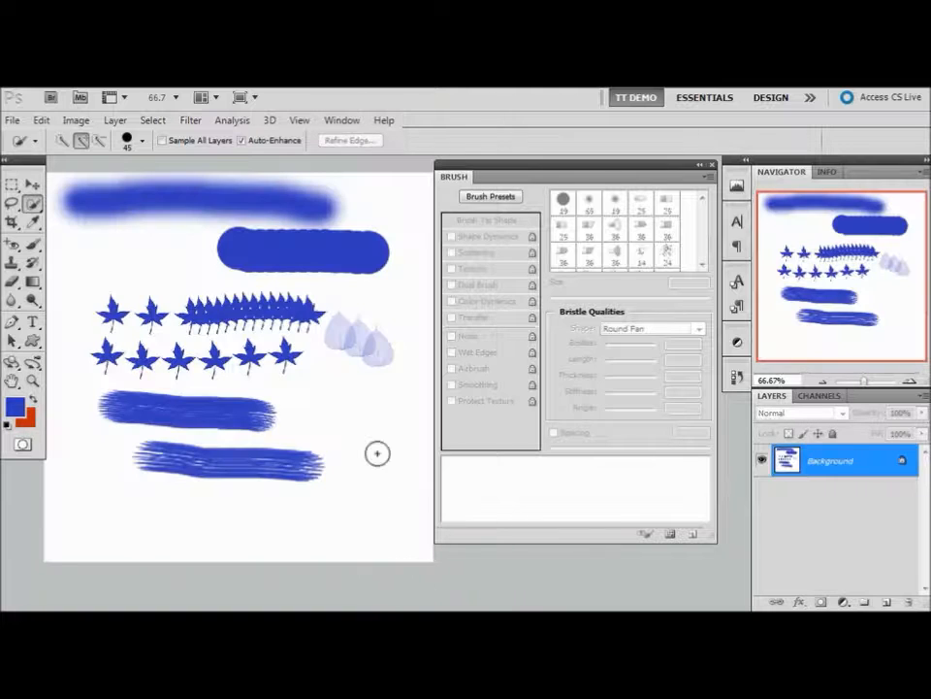
click(33, 244)
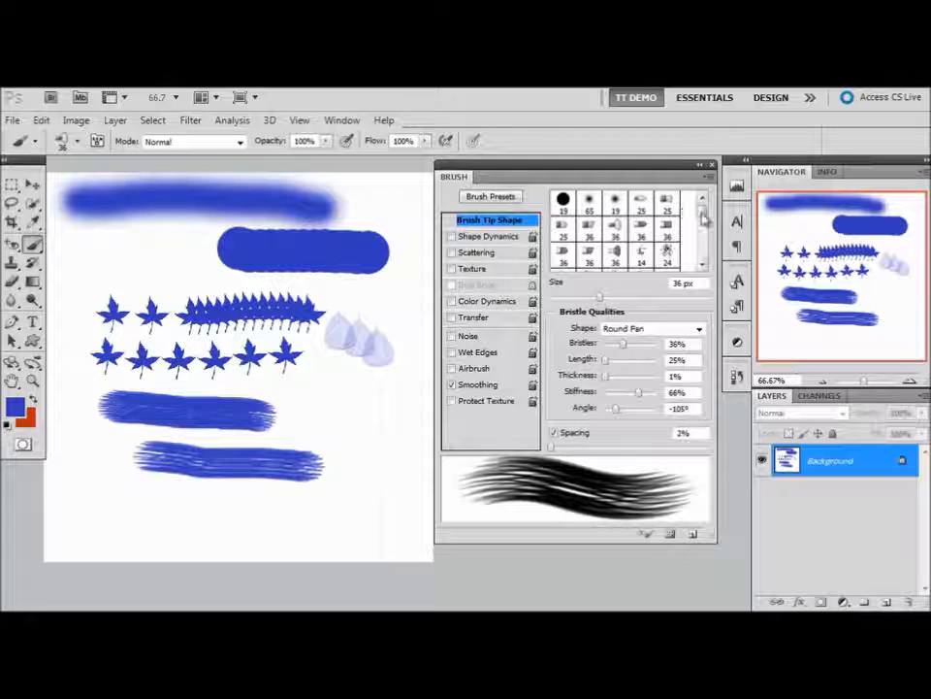
drag(699, 219, 702, 244)
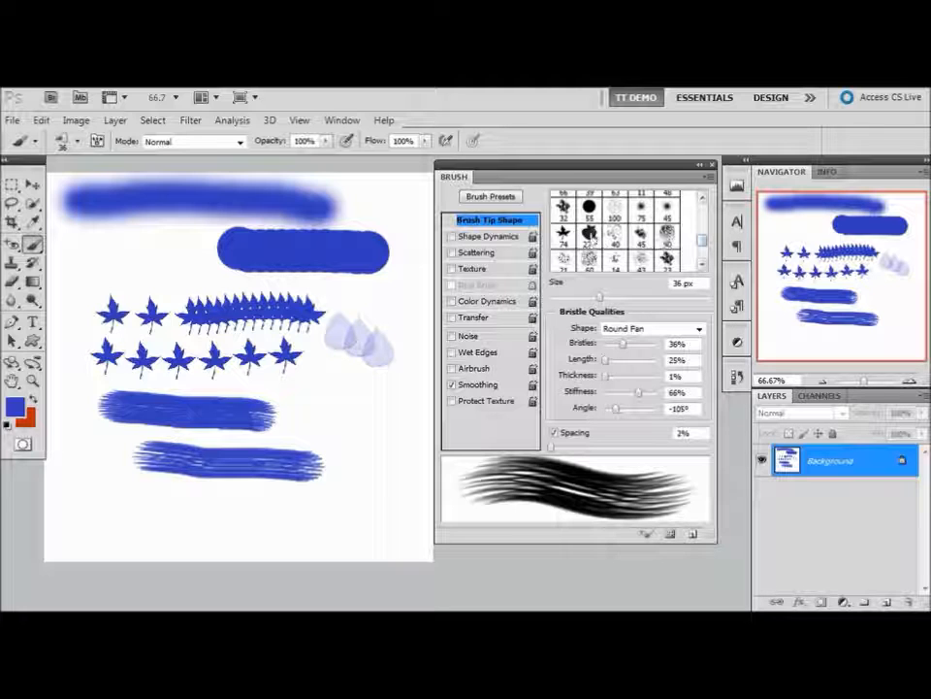
click(589, 235)
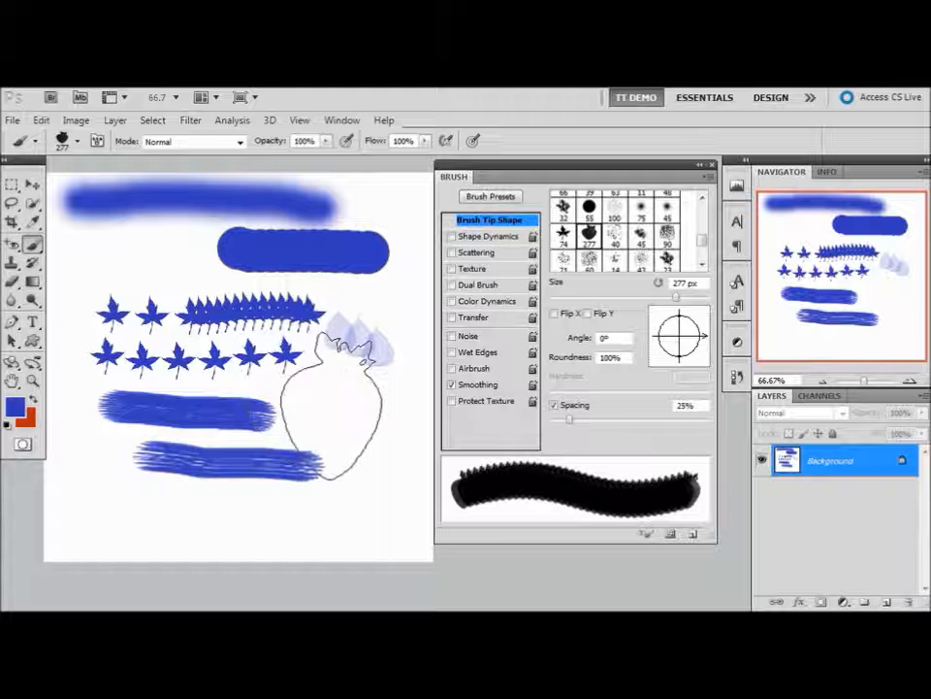
Step: Reduce the strawberry brush to 100 px, then stamp one strawberry and paint a short stroke beside it, below the pale shapes
key(bracketleft)
key(bracketleft)
key(bracketleft)
key(bracketleft)
key(bracketleft)
key(bracketleft)
key(bracketleft)
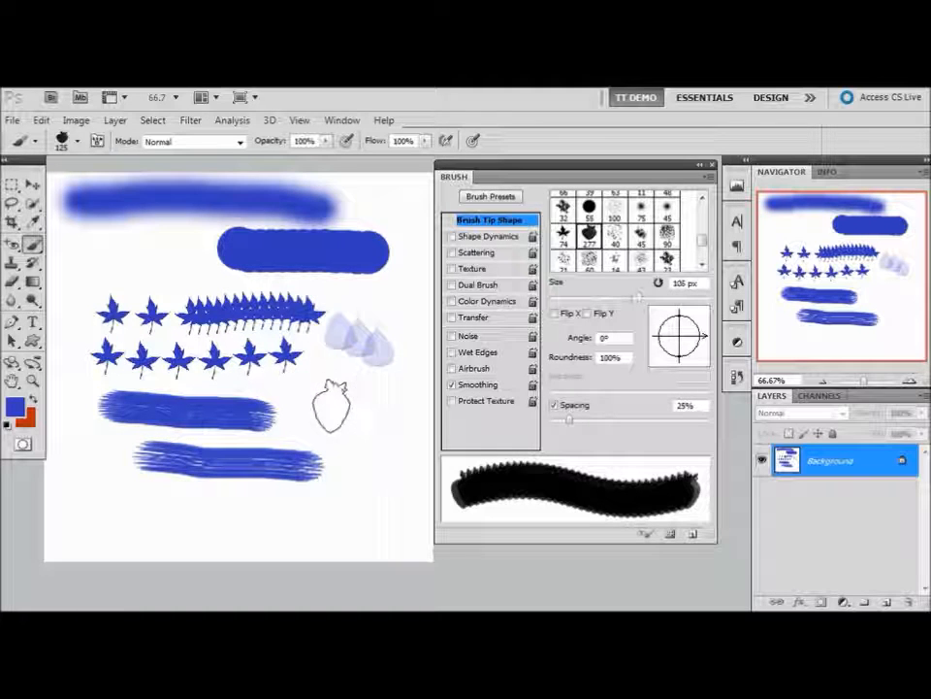
click(326, 402)
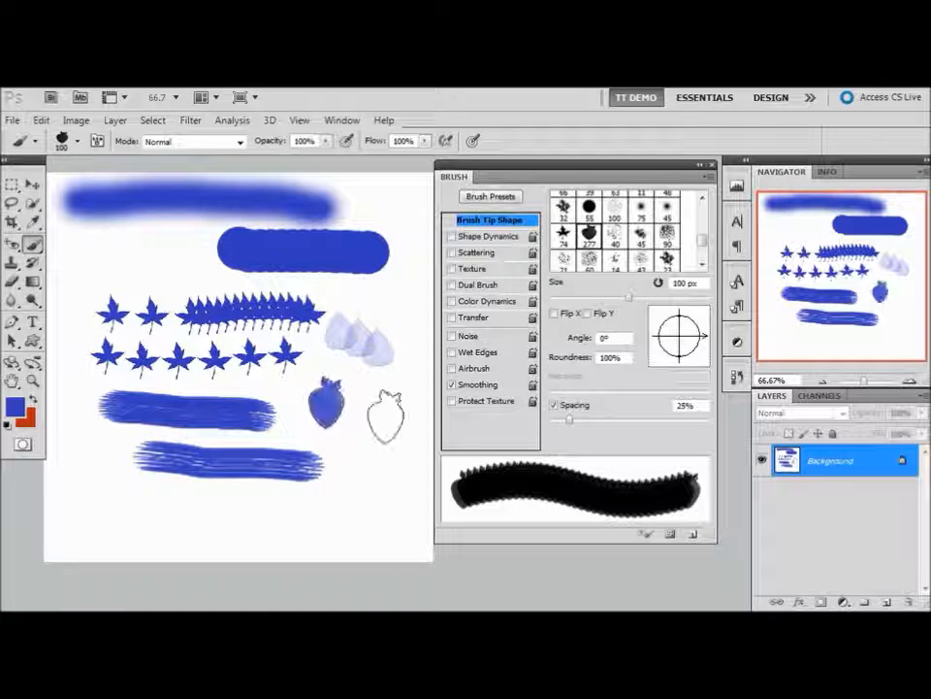
drag(370, 402, 388, 443)
Step: Set the strawberry tip's spacing to 93%, flip it on X, and paint a row of blue strawberries along the canvas's lower edge
drag(570, 421, 625, 424)
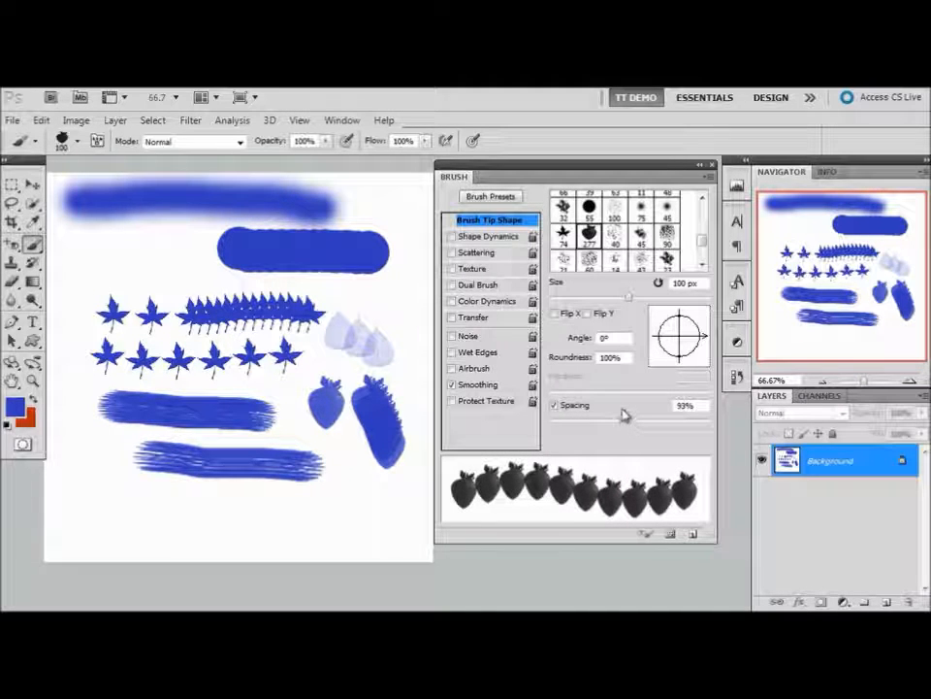
click(555, 315)
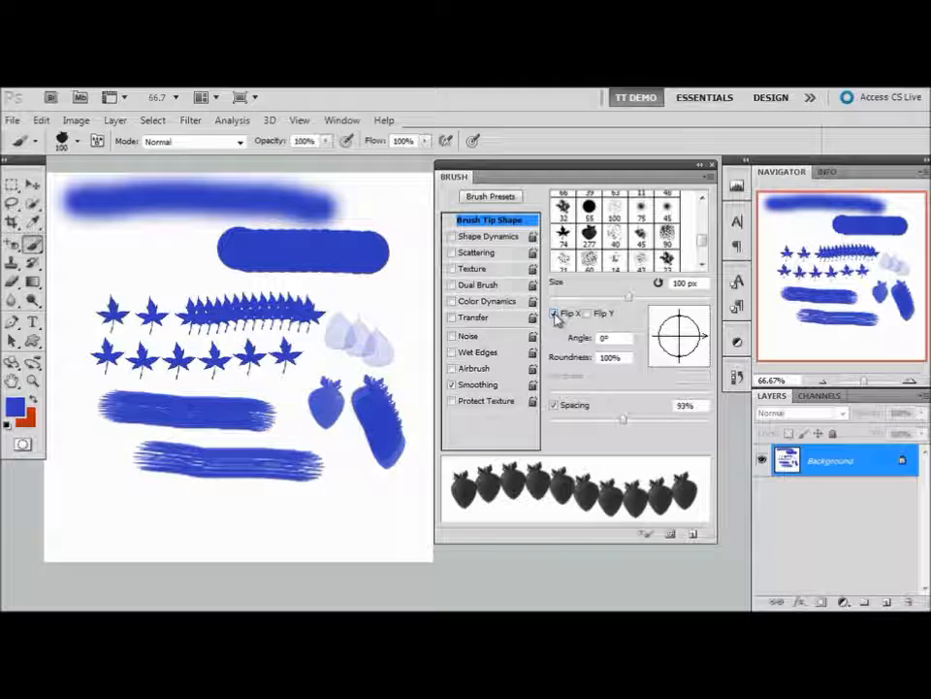
drag(89, 512, 333, 512)
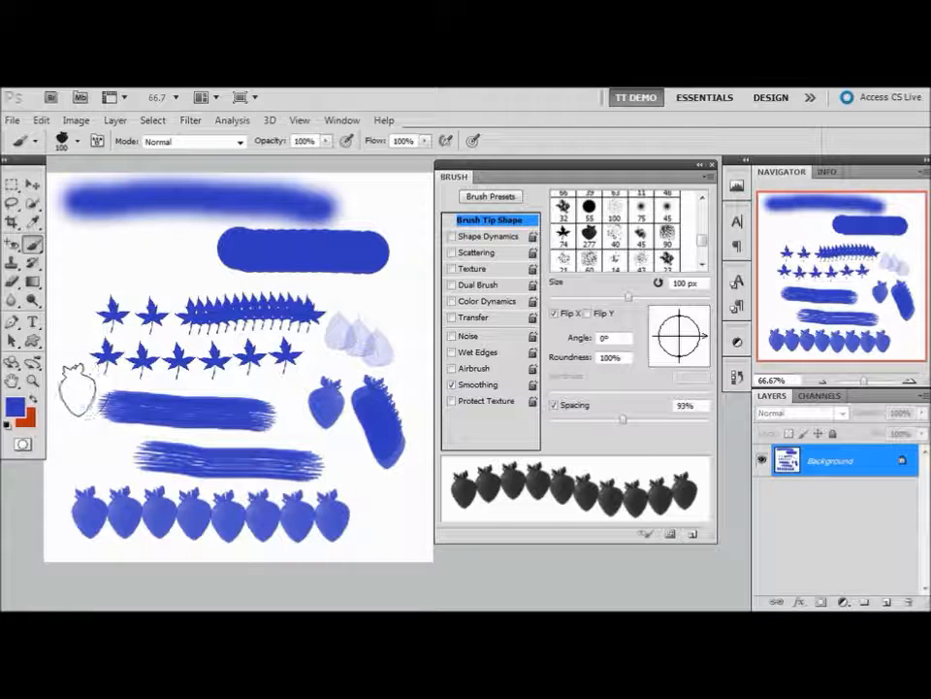
Step: Swap the foreground and background colors and paint a short row of orange-red strawberries above the maple leaves
click(33, 399)
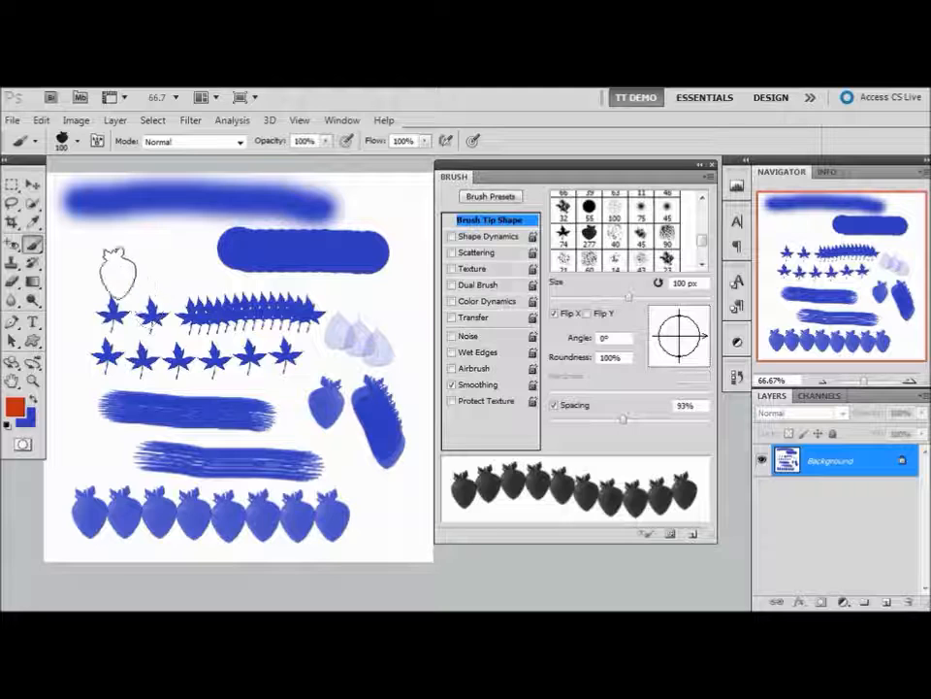
click(87, 260)
drag(88, 260, 199, 262)
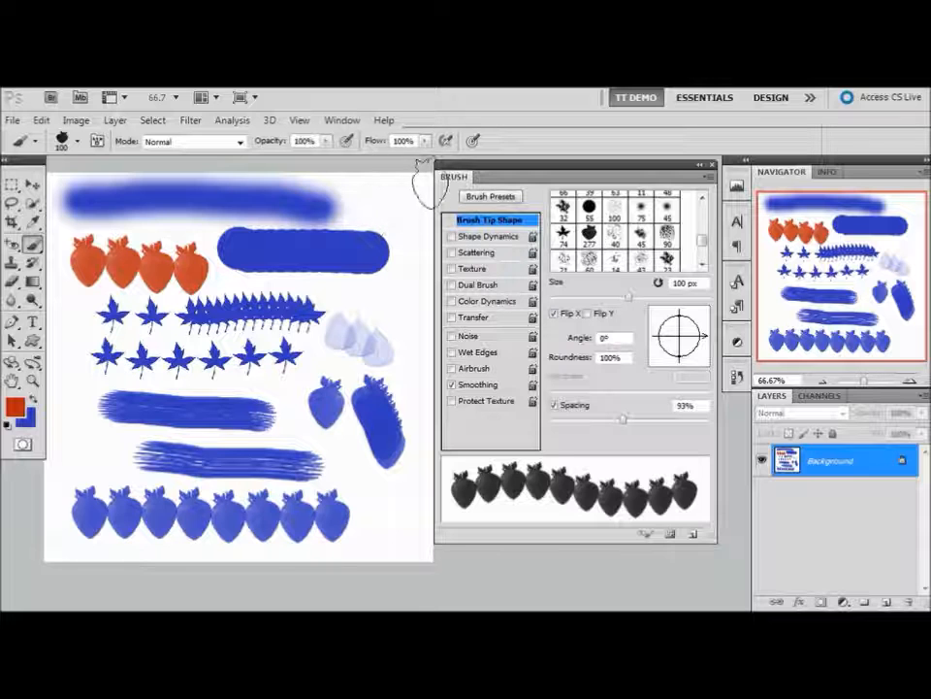
Step: Dock the Brush panel as an icon, display the Brush Presets panel beside the canvas, and browse its presets
mouse_move(453, 183)
mouse_down()
mouse_move(610, 370)
mouse_move(667, 412)
mouse_move(737, 407)
mouse_up()
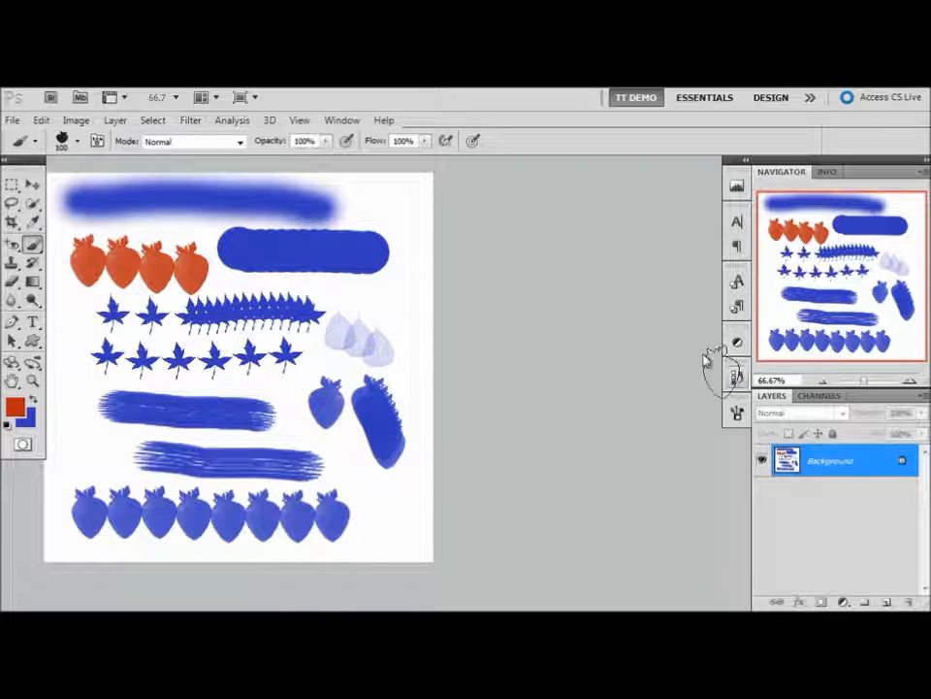
click(342, 120)
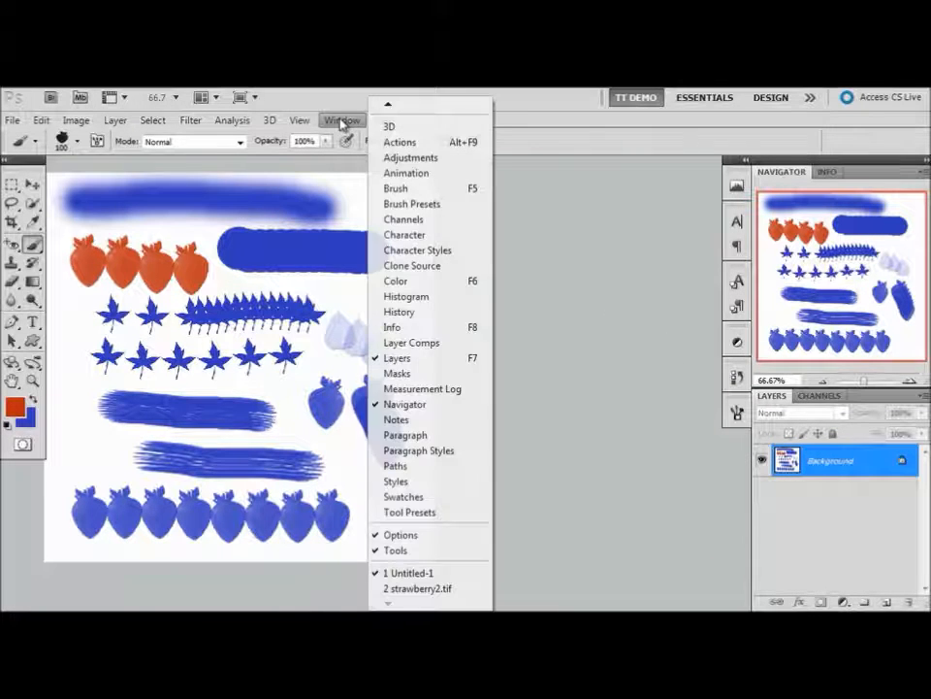
click(385, 205)
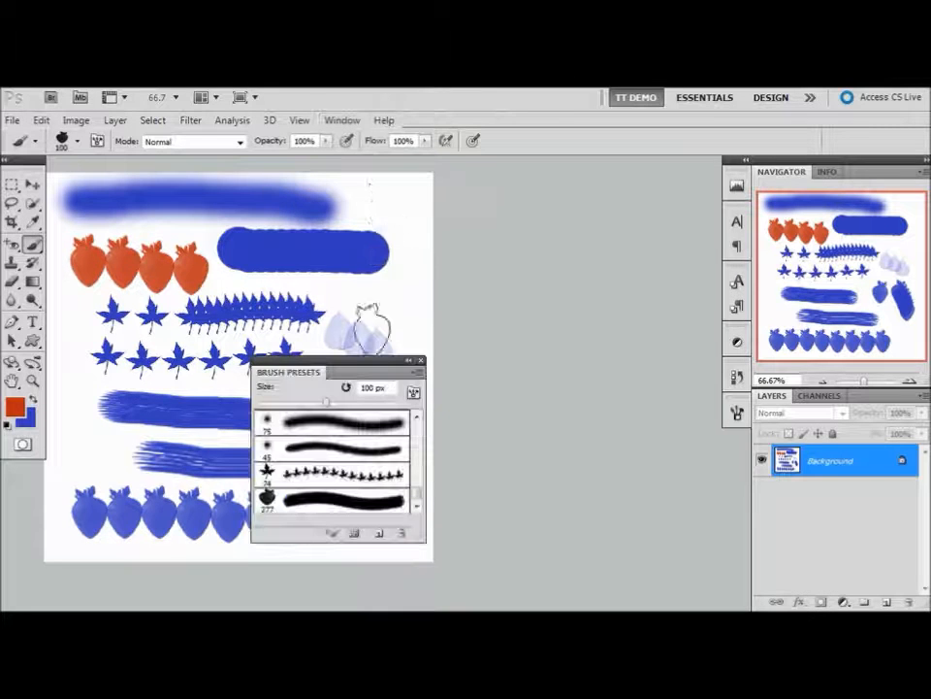
mouse_move(349, 370)
mouse_down()
mouse_move(486, 322)
mouse_move(641, 177)
mouse_up()
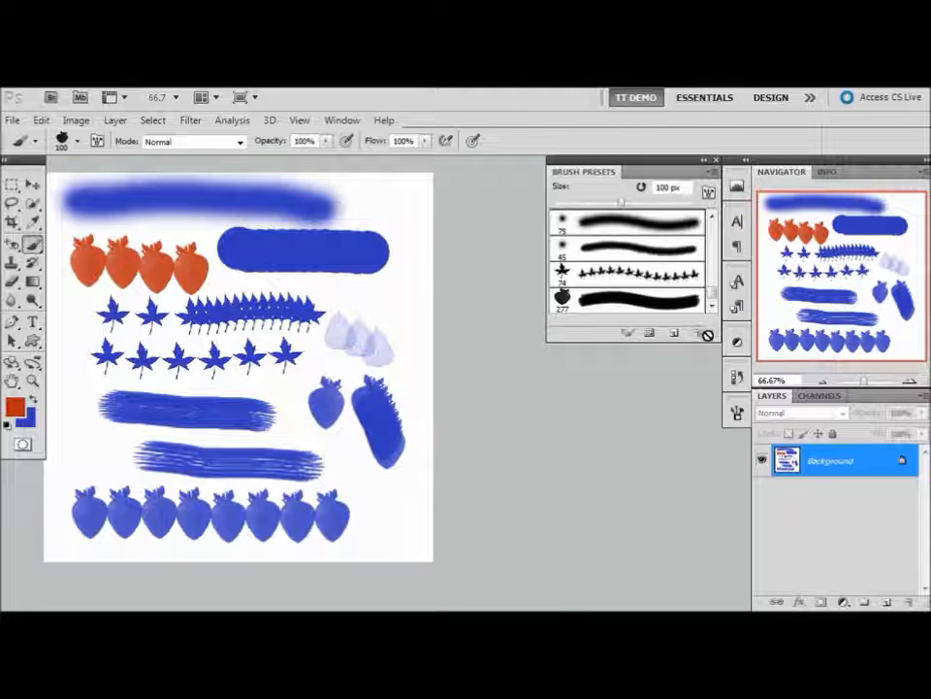
drag(711, 297, 717, 229)
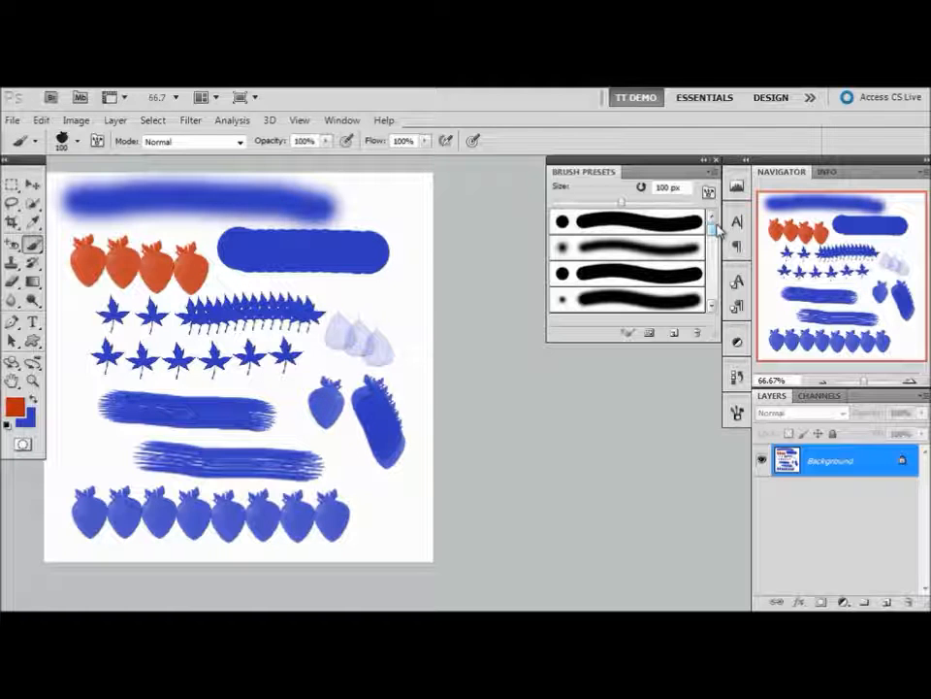
Step: Close the practice document, saving it as "doodle pad" in Photoshop format in the Chapter 14 folder
click(12, 121)
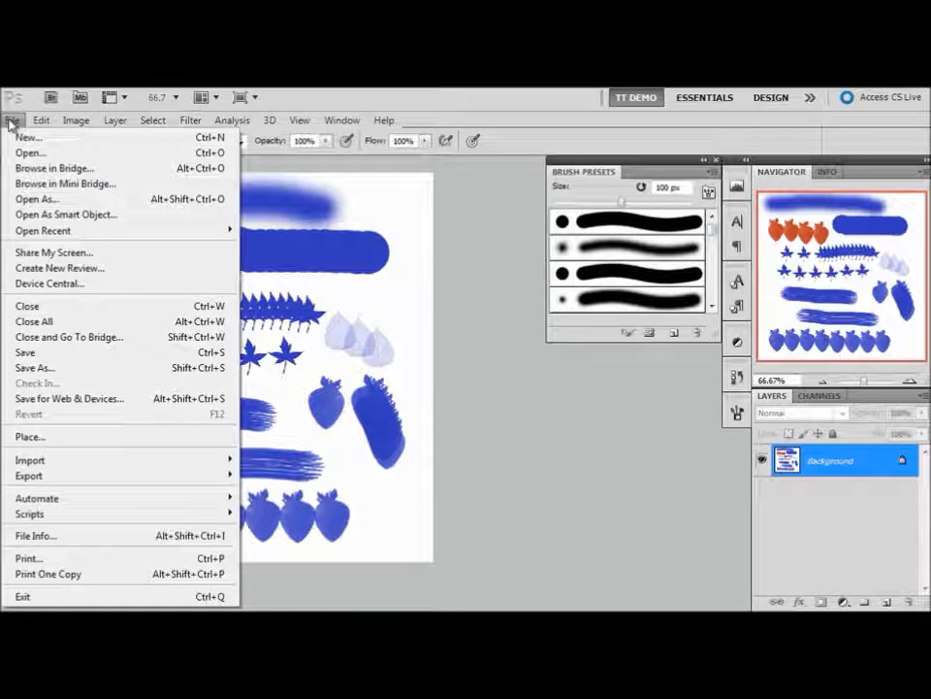
click(44, 307)
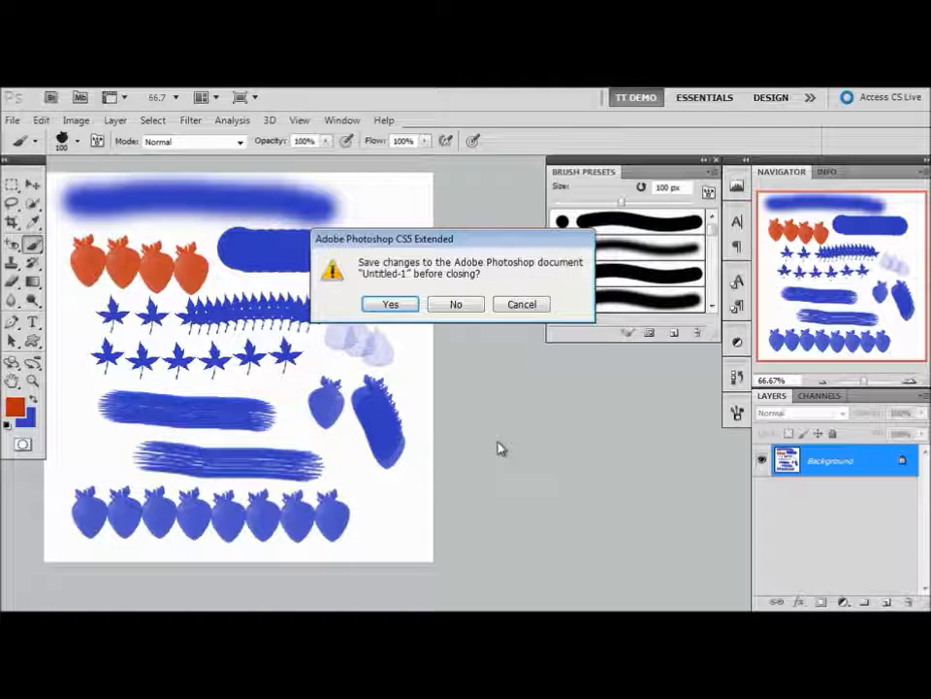
click(407, 308)
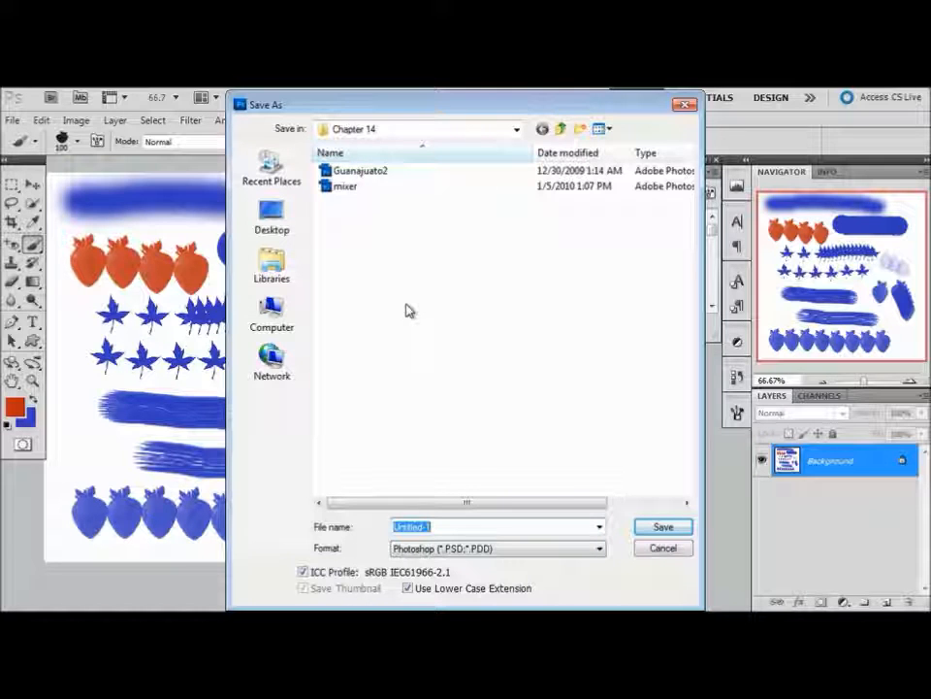
text(d)
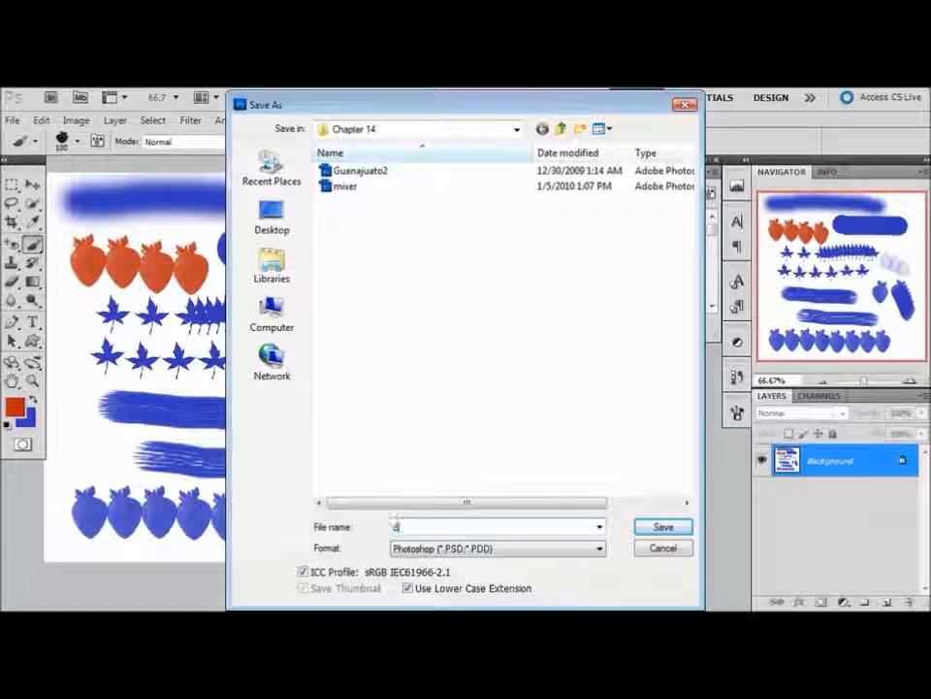
text(oldle pad)
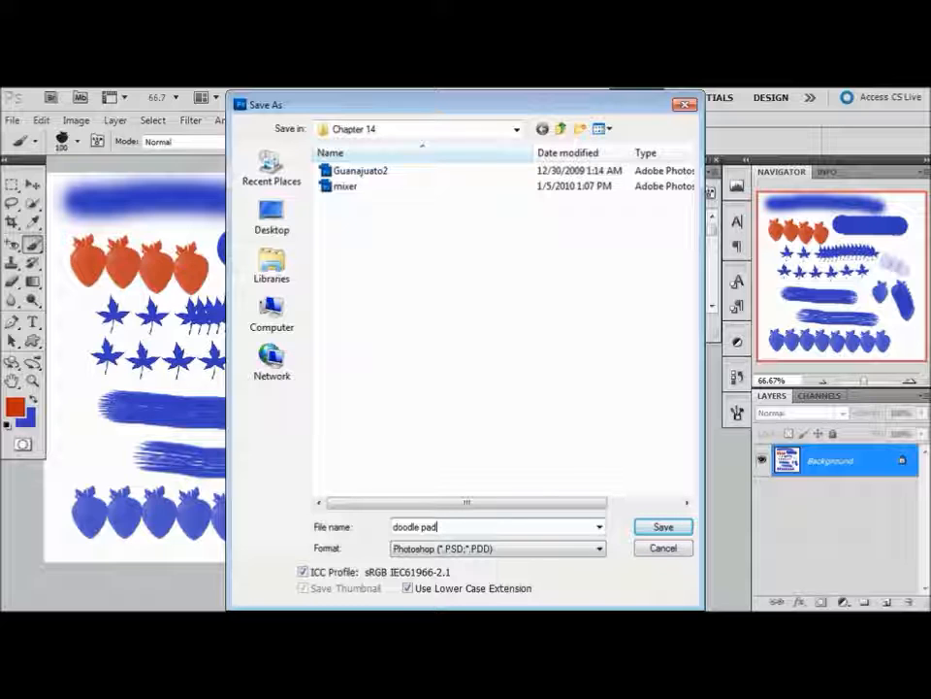
key(Return)
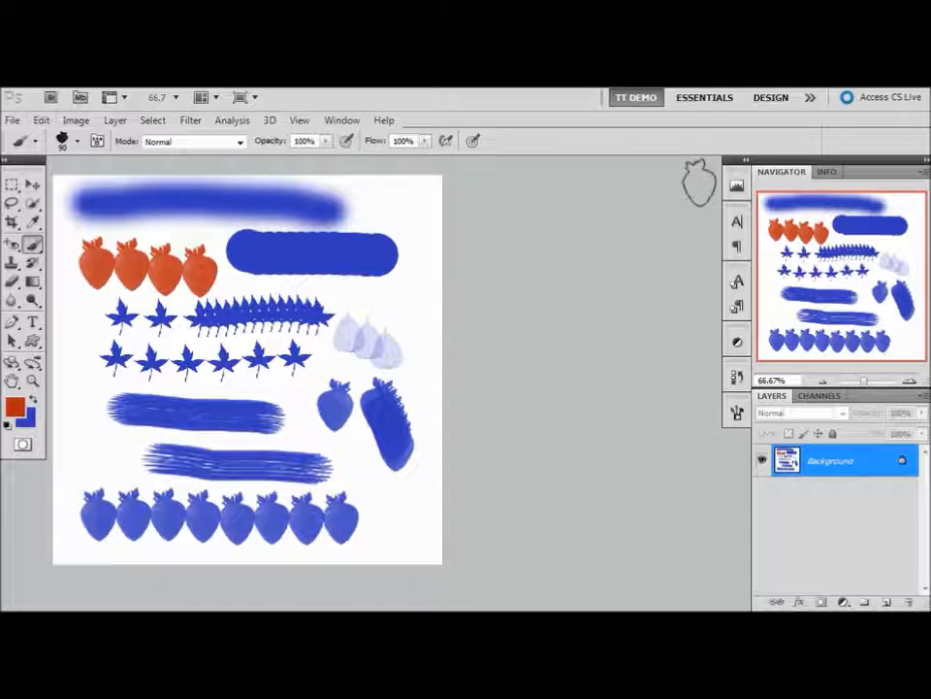
Step: Select the whole canvas, fill it with white in Normal mode at 100% opacity, and deselect
click(161, 122)
click(165, 139)
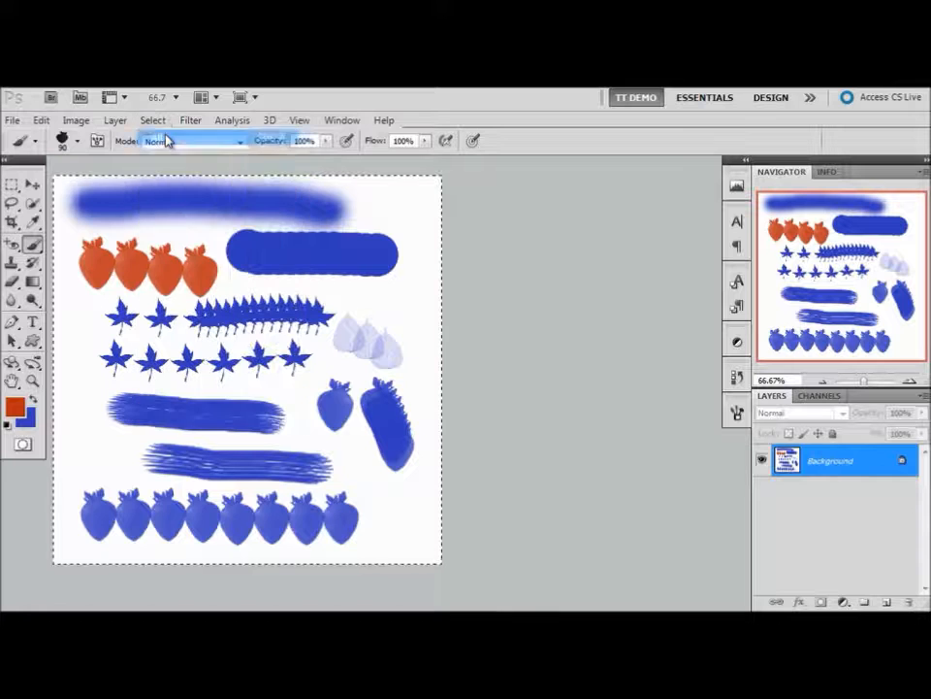
click(43, 120)
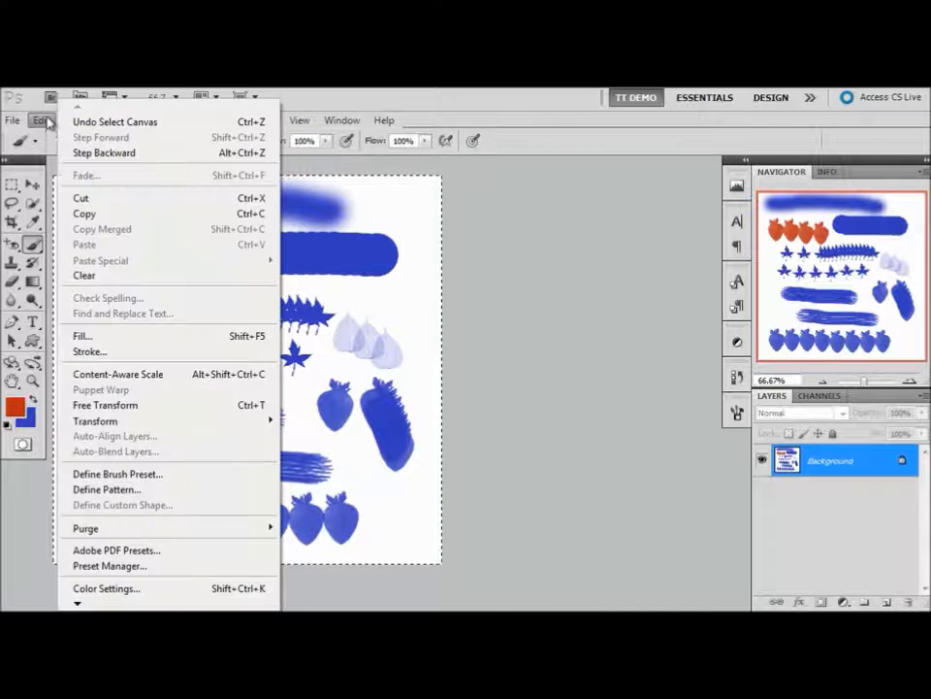
click(82, 339)
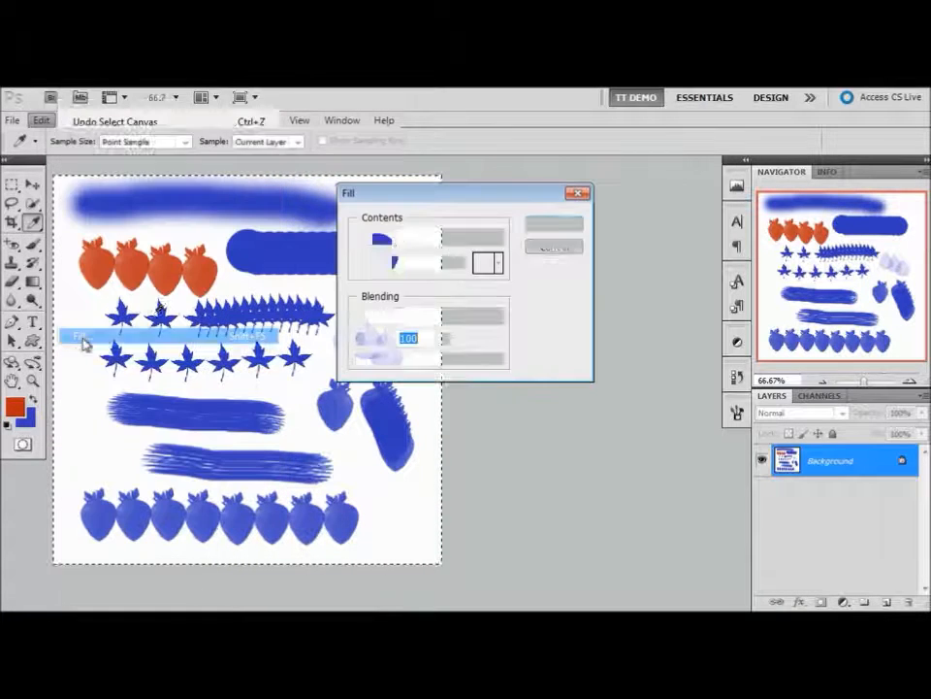
click(419, 245)
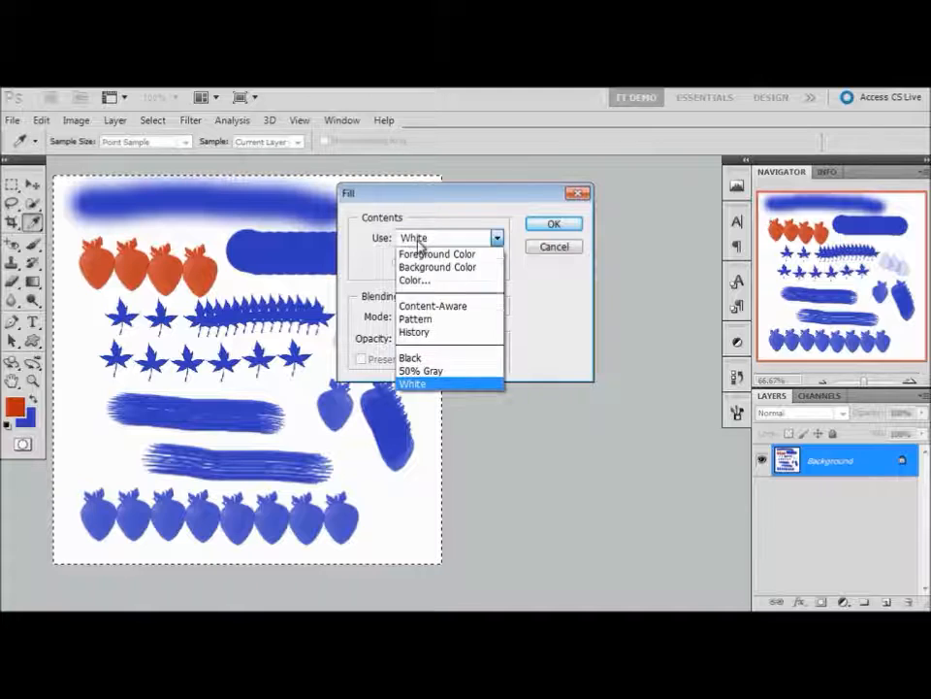
click(419, 245)
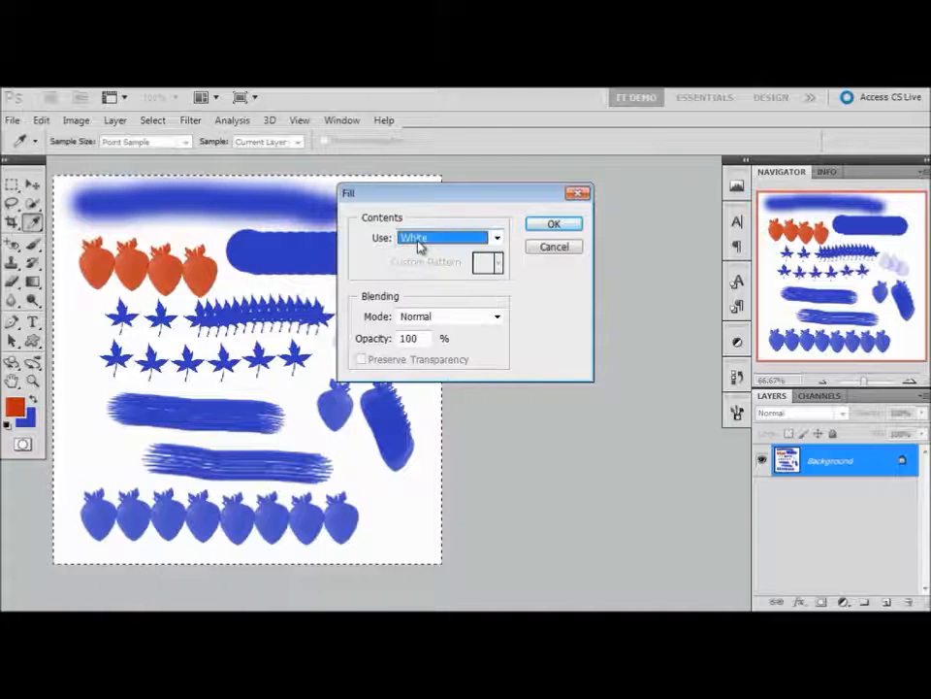
click(549, 224)
key(b)
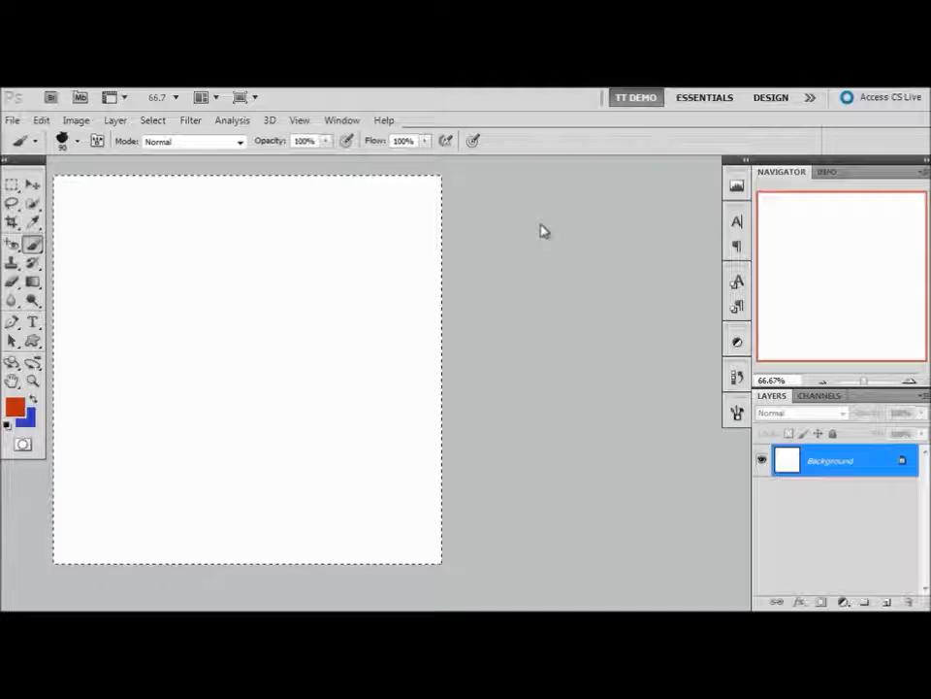
key(ctrl+d)
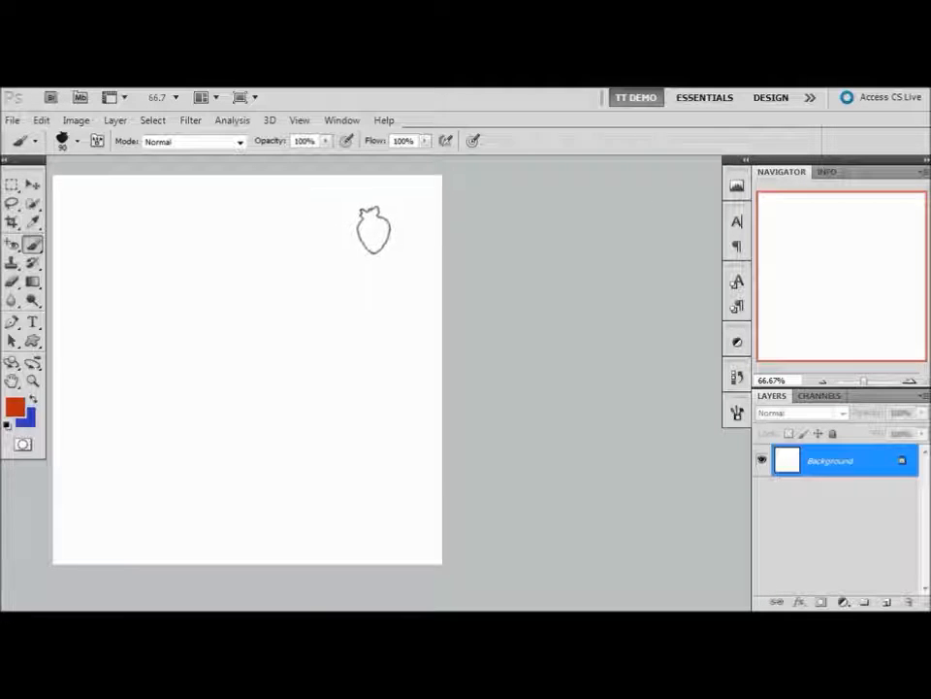
Step: Enable Shape Dynamics with 69% size, 39% angle and 23% roundness jitter plus Flip X Jitter, and paint a strawberry row along the canvas's upper edge
click(738, 413)
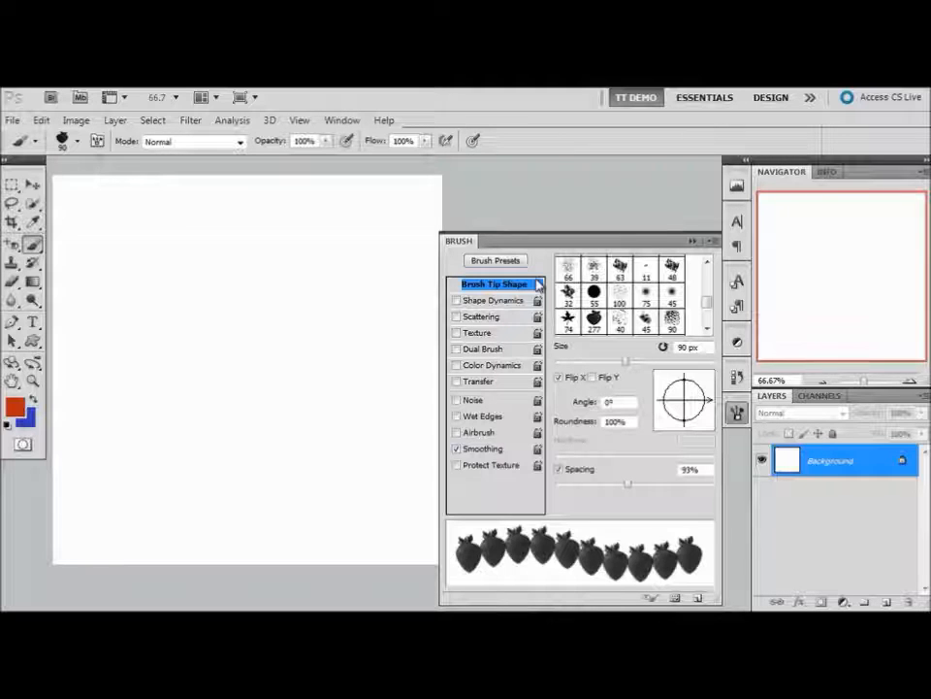
click(514, 302)
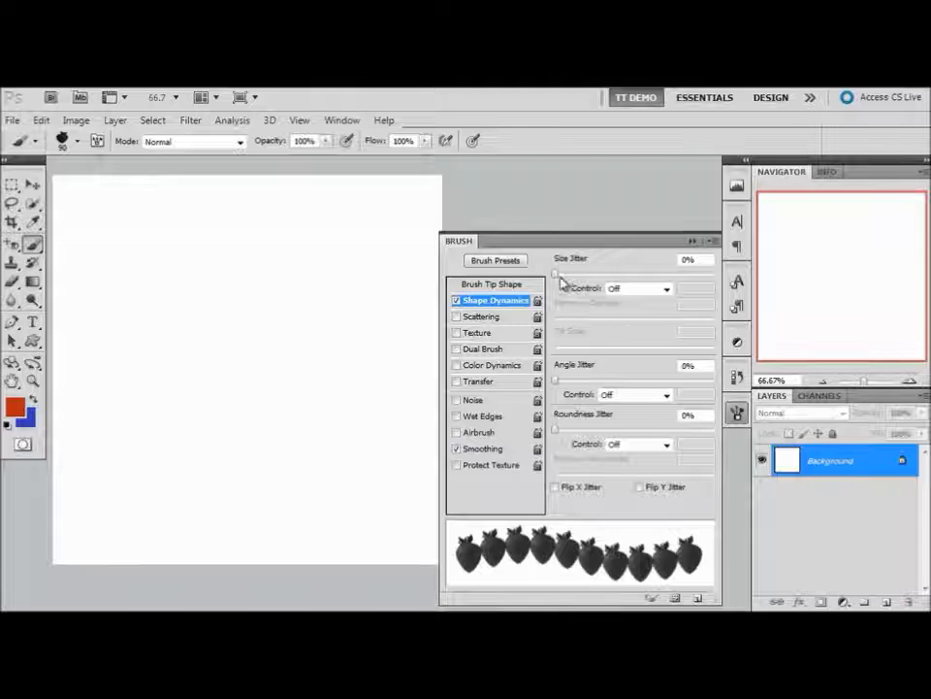
mouse_move(557, 276)
mouse_down()
mouse_move(644, 291)
mouse_move(663, 289)
mouse_move(665, 279)
mouse_up()
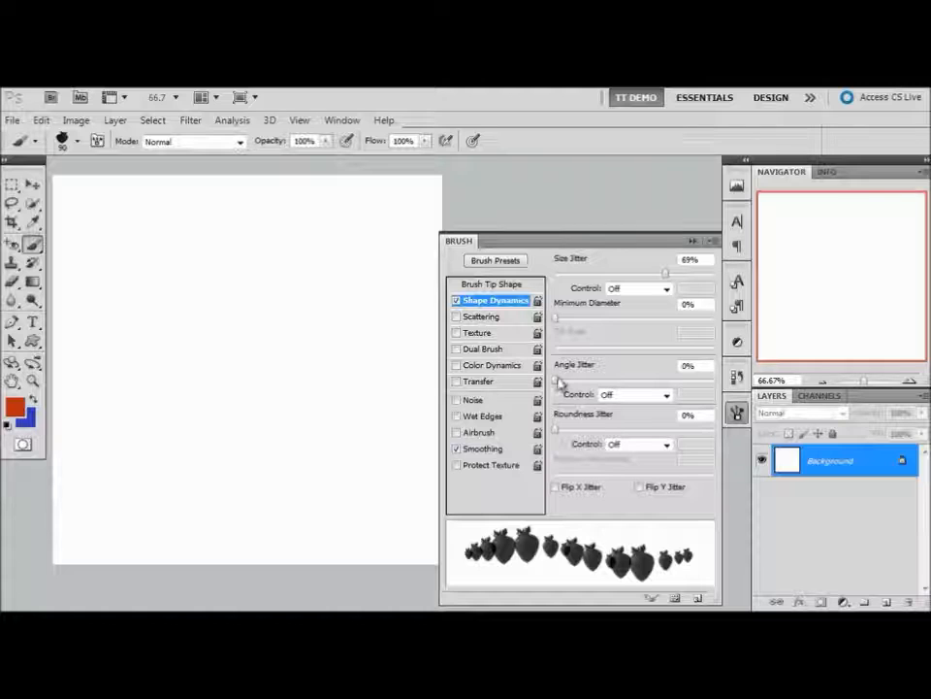
drag(560, 384, 617, 382)
drag(557, 433, 590, 433)
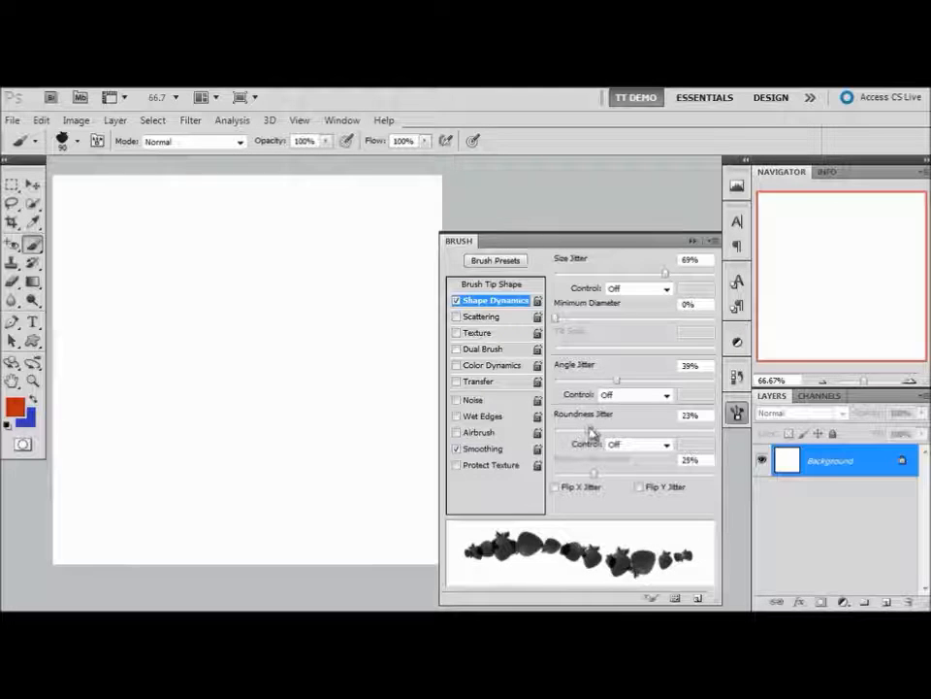
click(557, 490)
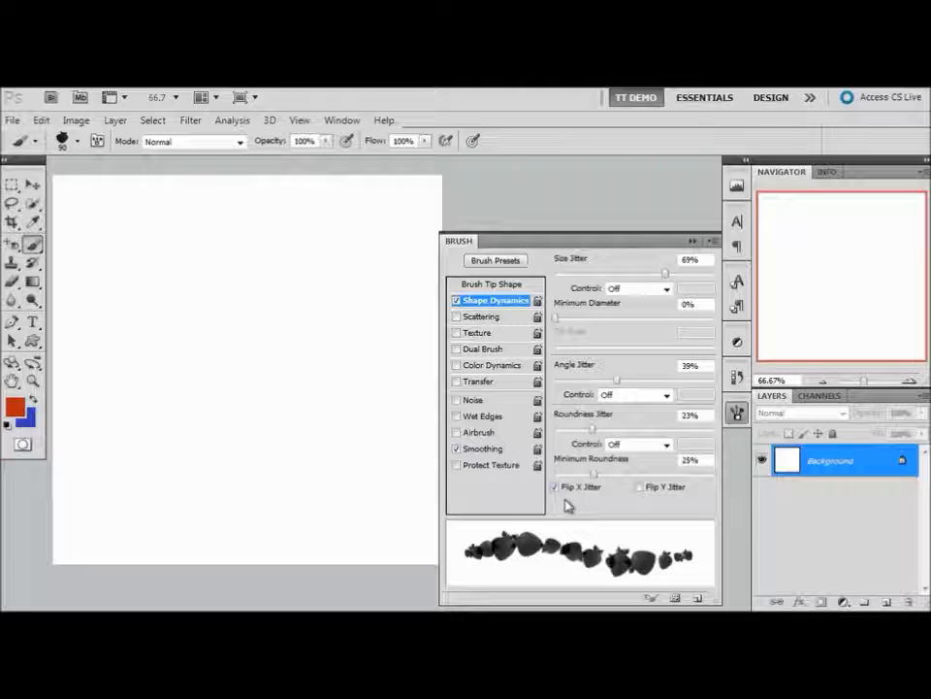
drag(85, 203, 382, 205)
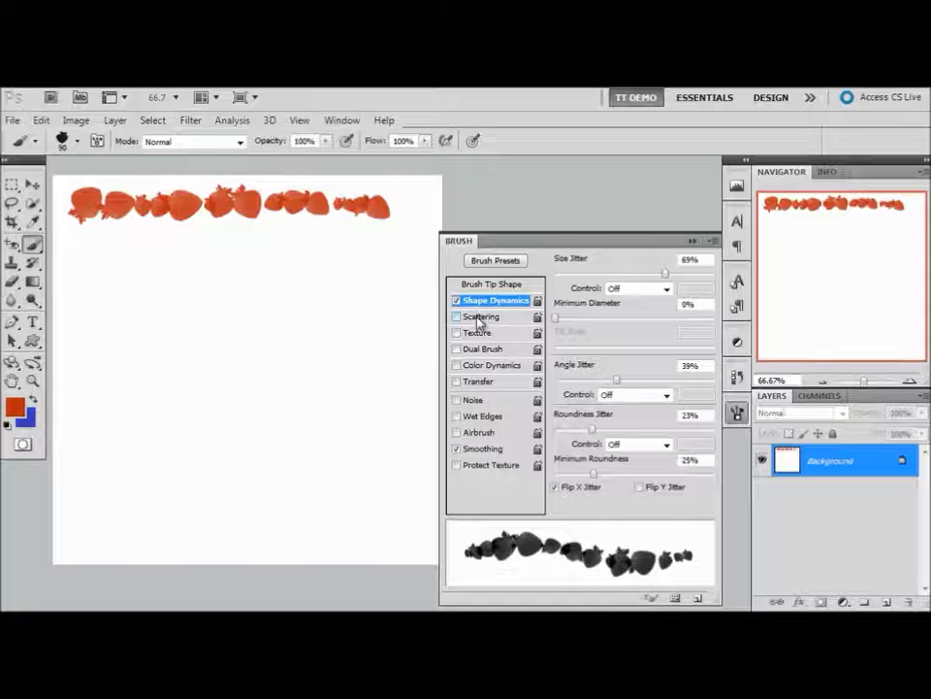
Step: Enable Scattering at 403% on both axes with count 2 and 29% count jitter, and paint a scattered strawberry stroke below the first row
click(478, 318)
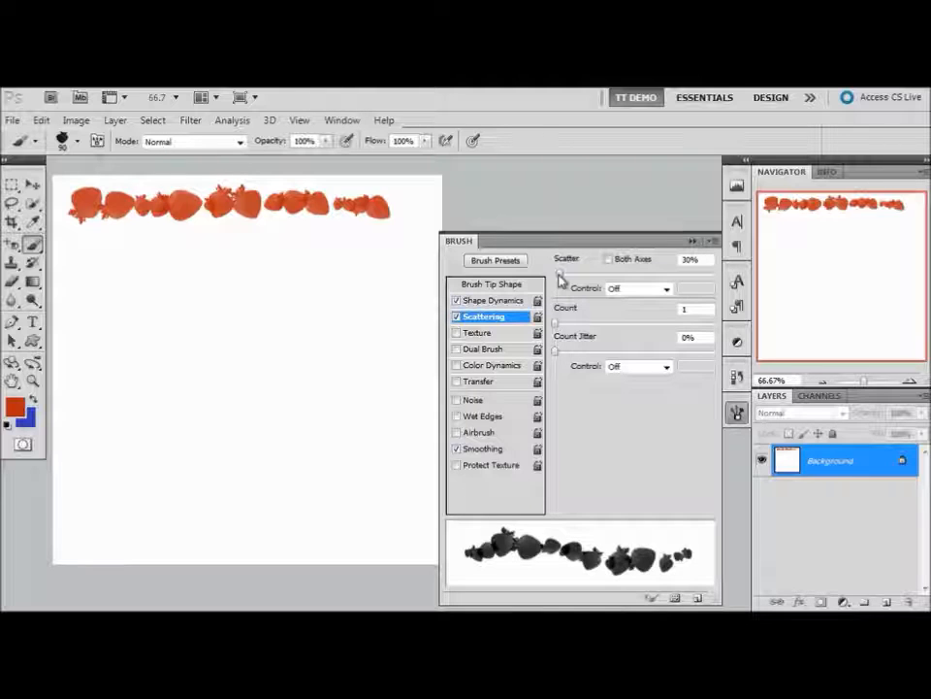
drag(558, 277, 621, 278)
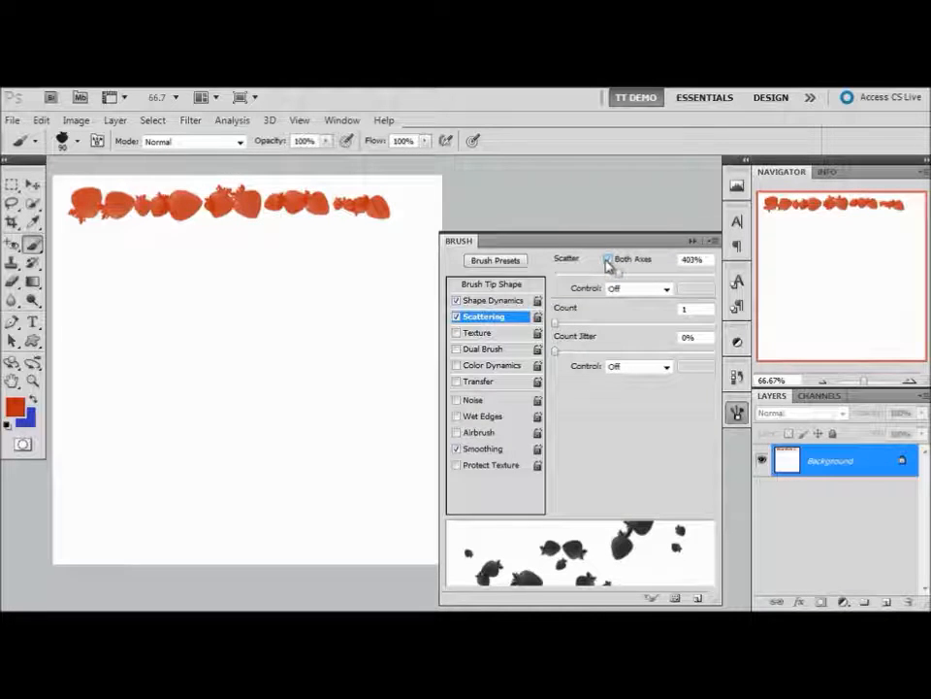
click(607, 260)
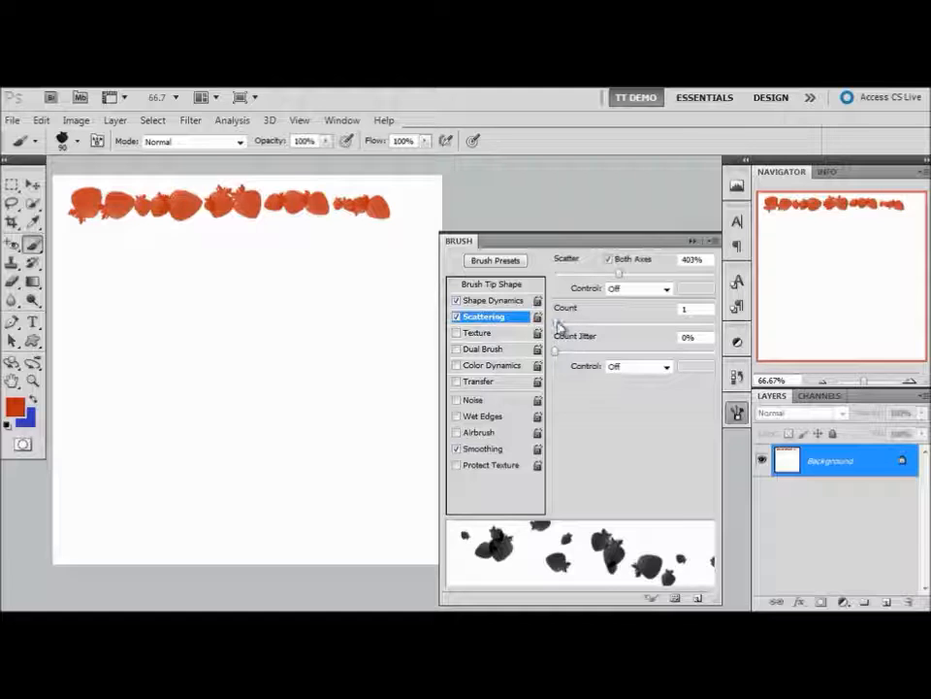
drag(557, 323, 565, 327)
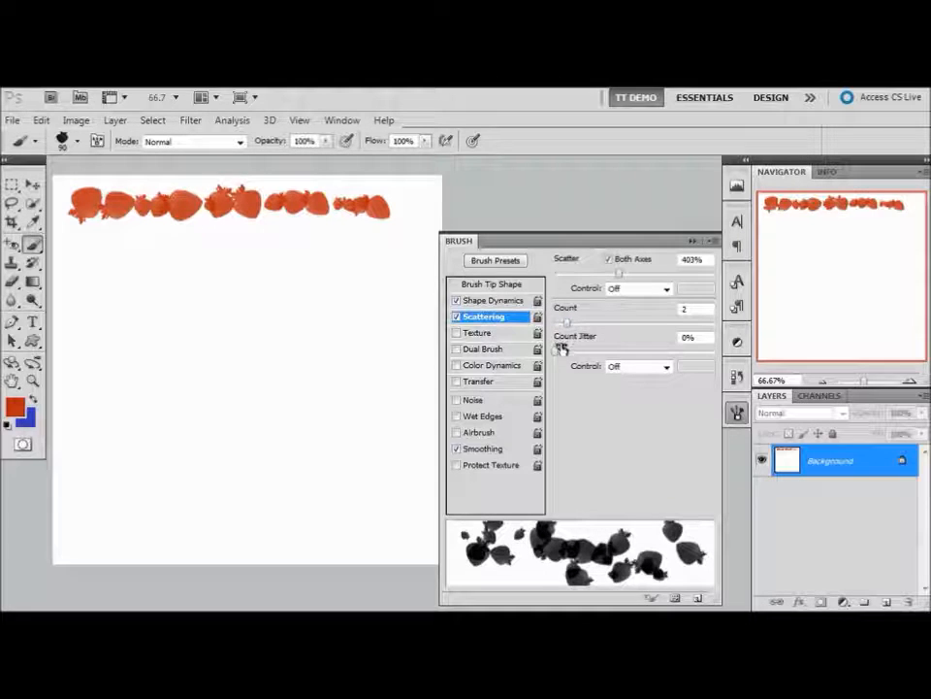
drag(556, 354, 603, 356)
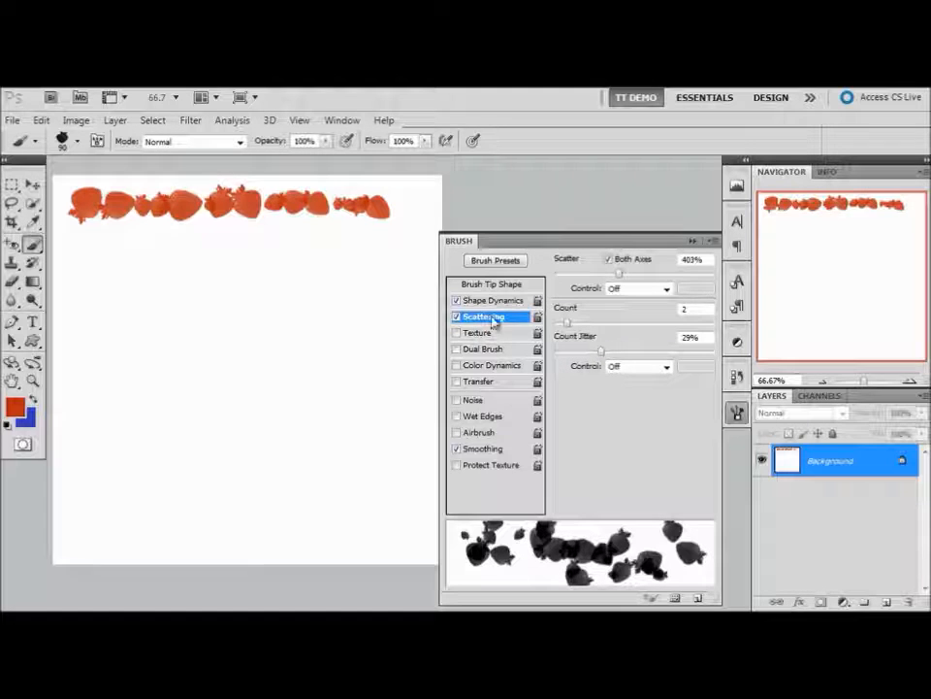
drag(97, 260, 320, 271)
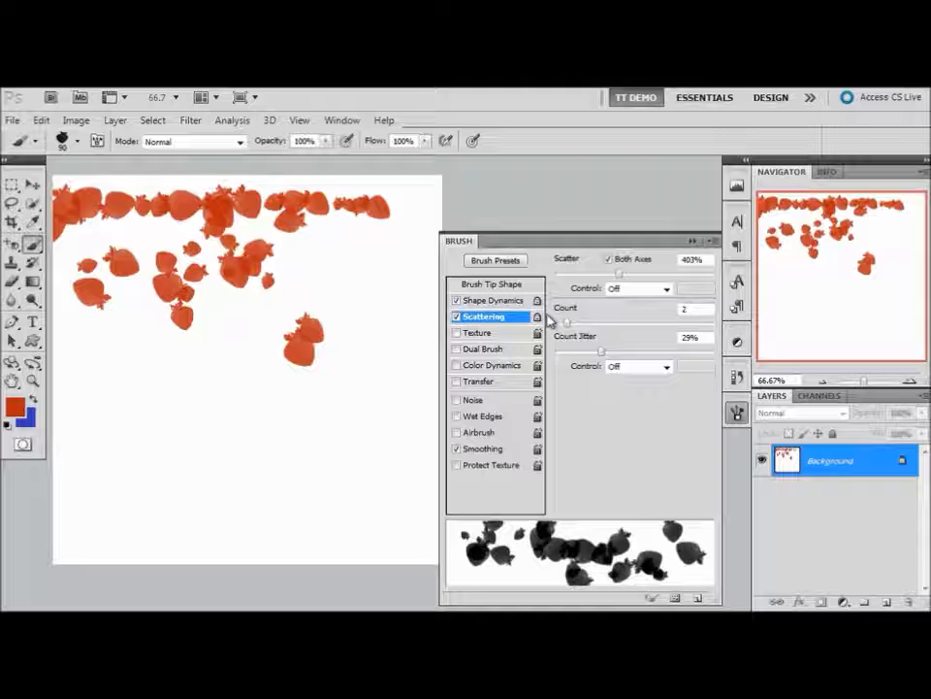
Step: Switch the brush tip to the 19 px hard round and set its spacing to 78%
click(498, 284)
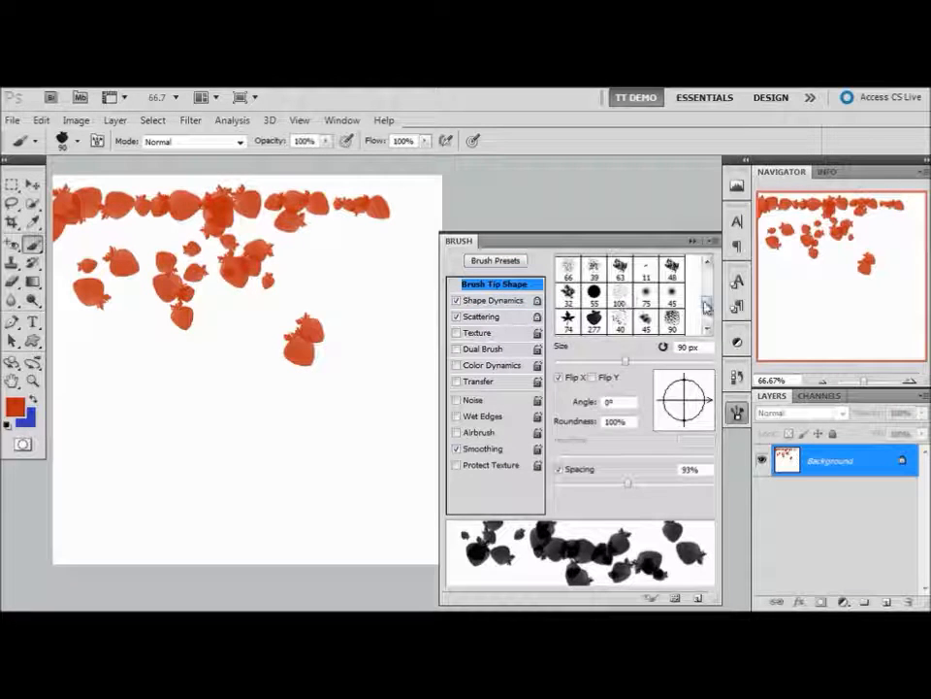
drag(706, 306, 709, 277)
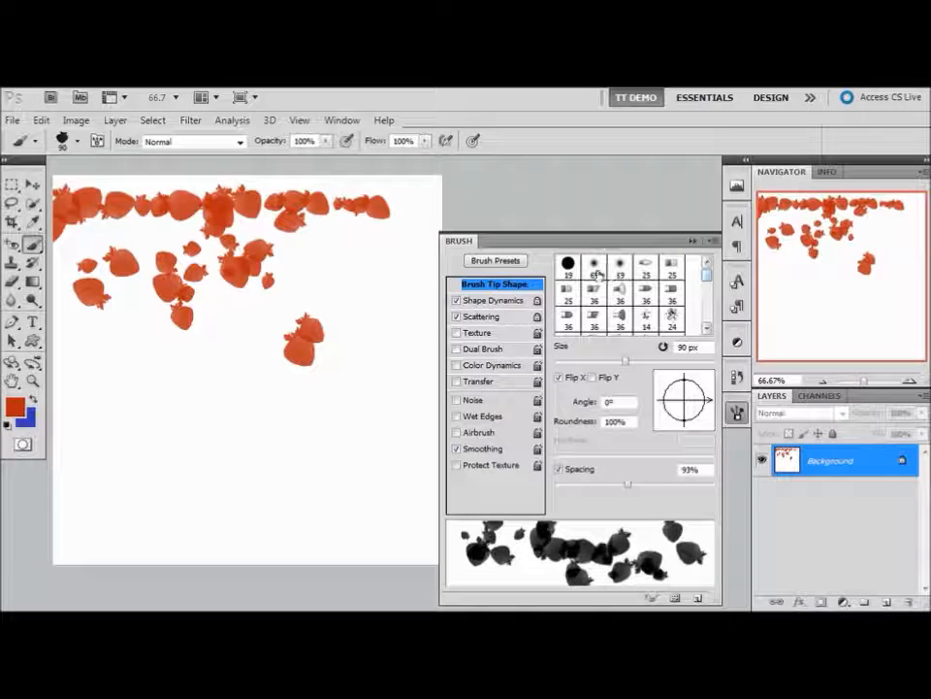
click(571, 269)
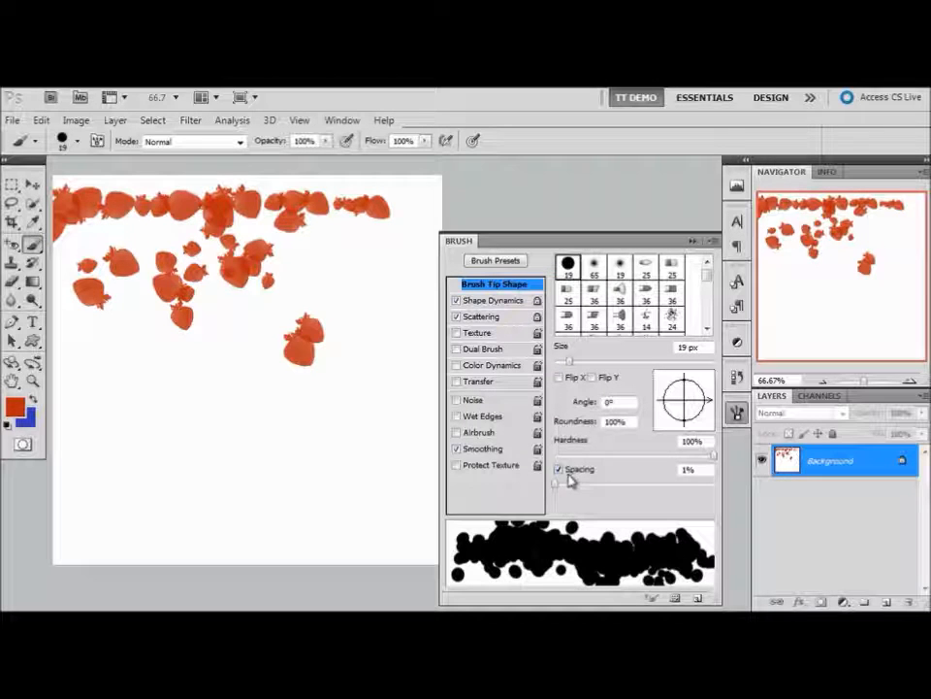
drag(561, 490, 617, 489)
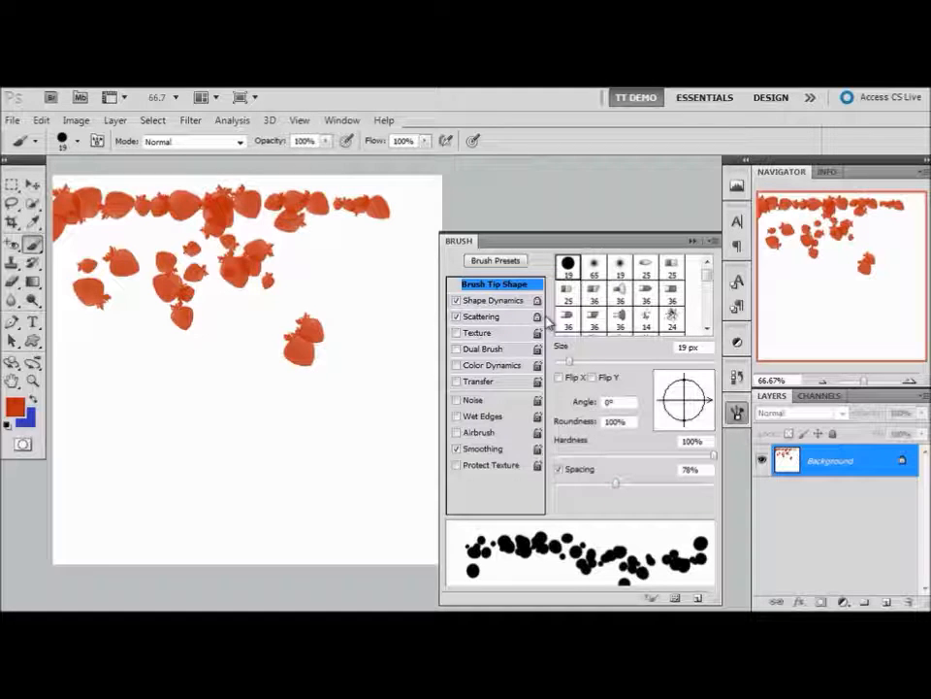
Step: Reset all locked brush settings and set the round tip's spacing to 118%
click(713, 245)
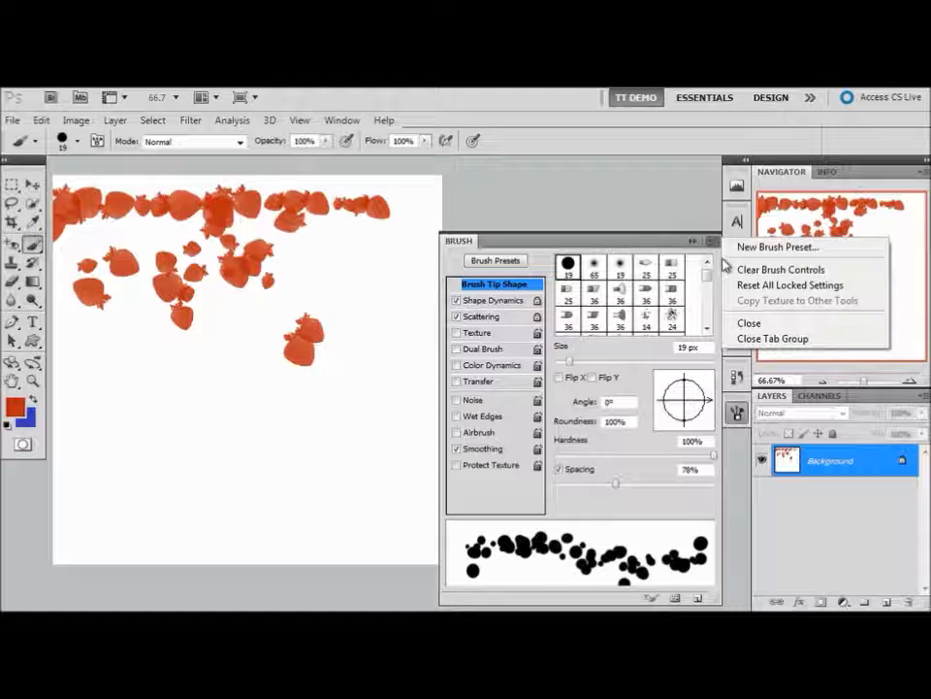
click(731, 283)
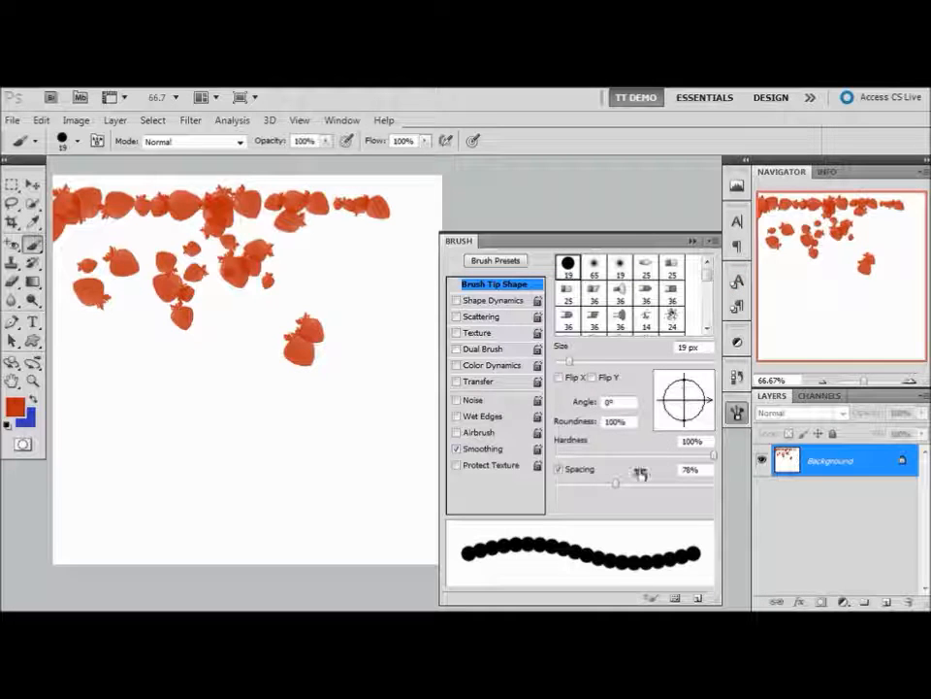
drag(617, 485, 643, 488)
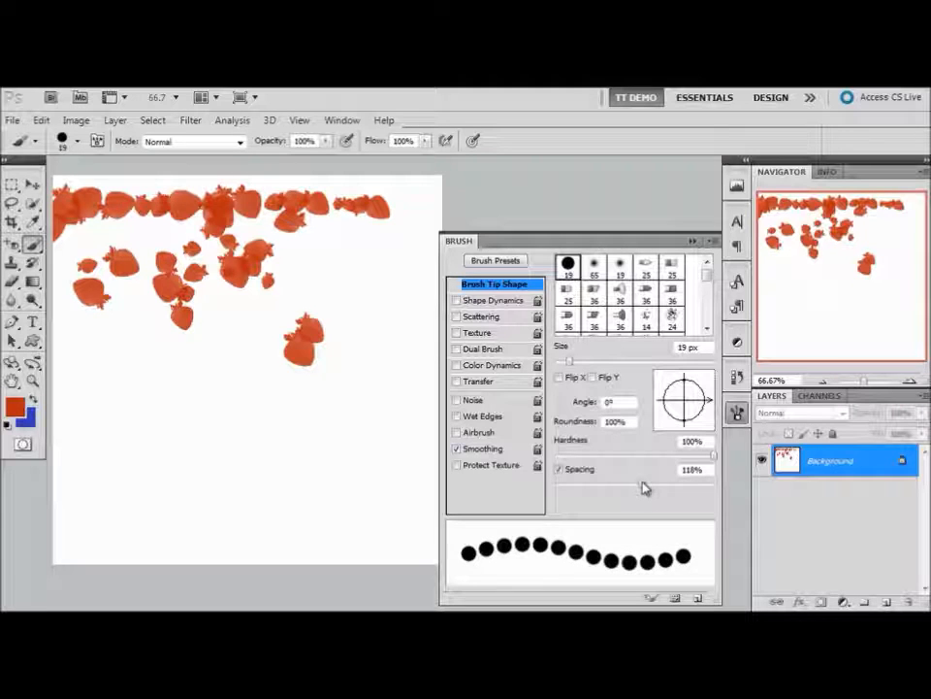
Step: Enable Color Dynamics with 54% Foreground/Background Jitter, enlarge the brush to 30 px, and paint a row of dots below the strawberries
click(495, 365)
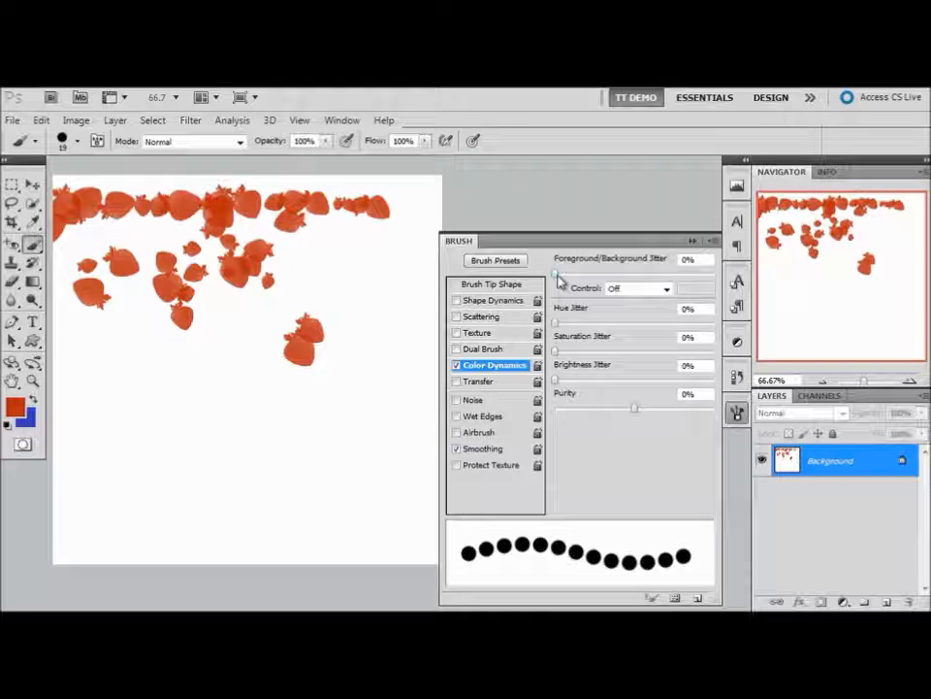
drag(557, 275, 642, 277)
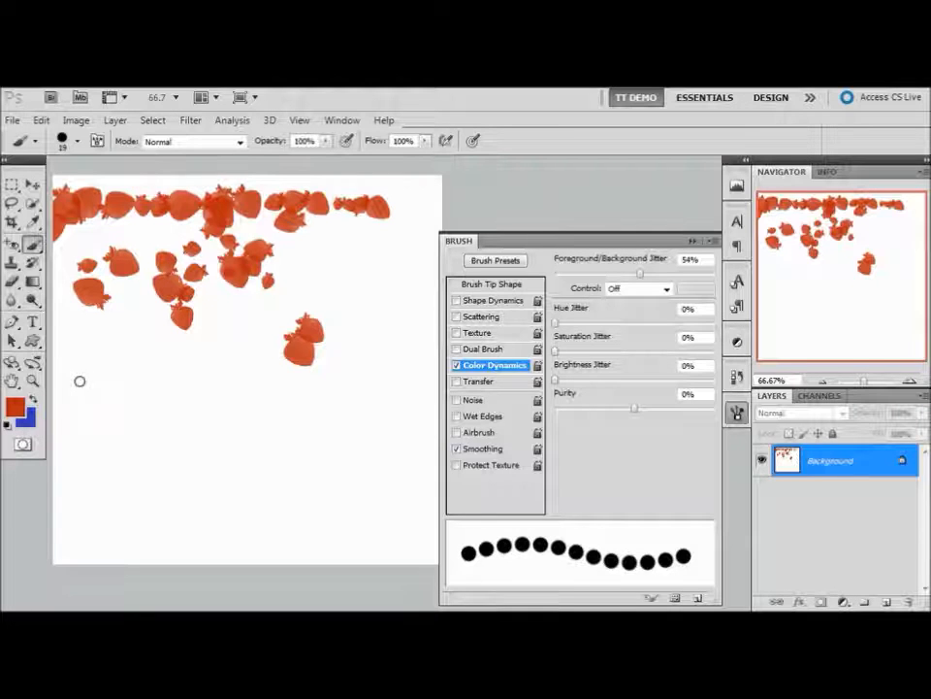
key(bracketright)
key(bracketright)
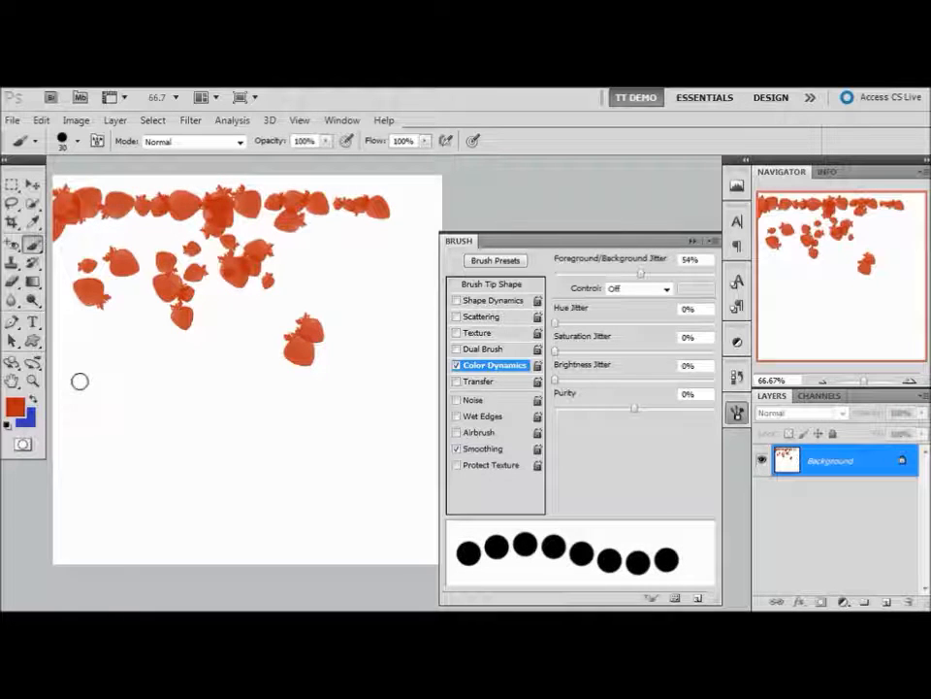
mouse_move(79, 381)
mouse_down()
mouse_move(278, 394)
mouse_move(386, 384)
mouse_up()
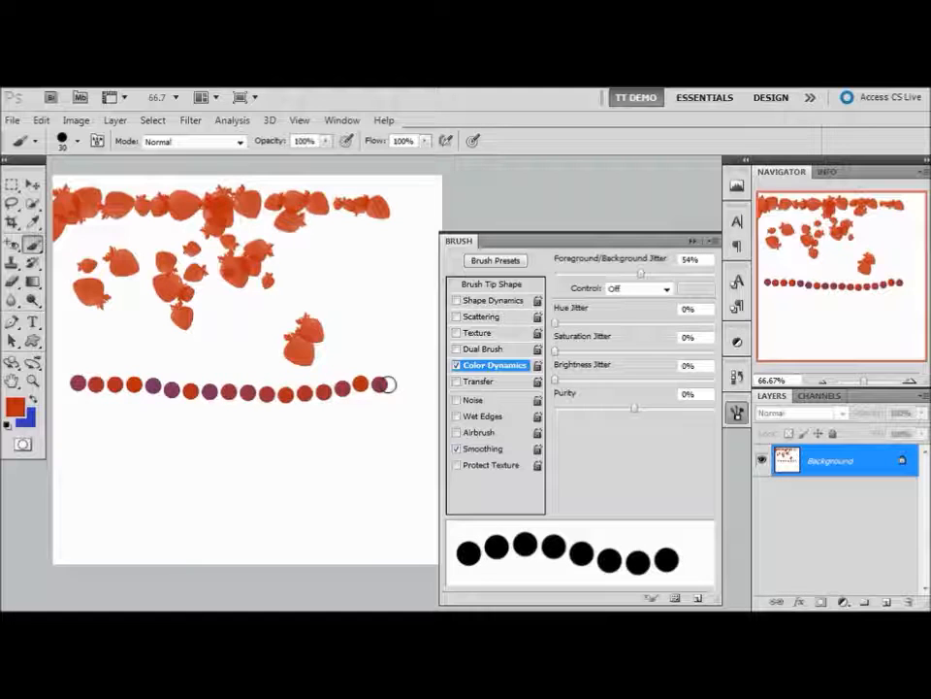
Step: Set Foreground/Background Jitter to 0% and Hue Jitter to 63%, and paint a second row of dots beneath the first
drag(644, 277, 557, 277)
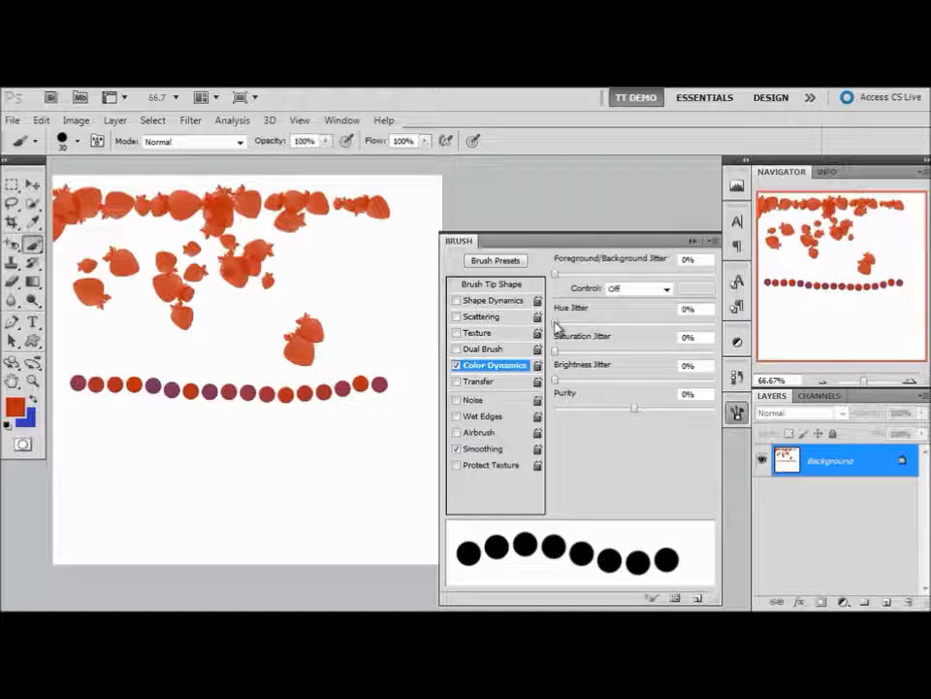
drag(557, 325, 657, 325)
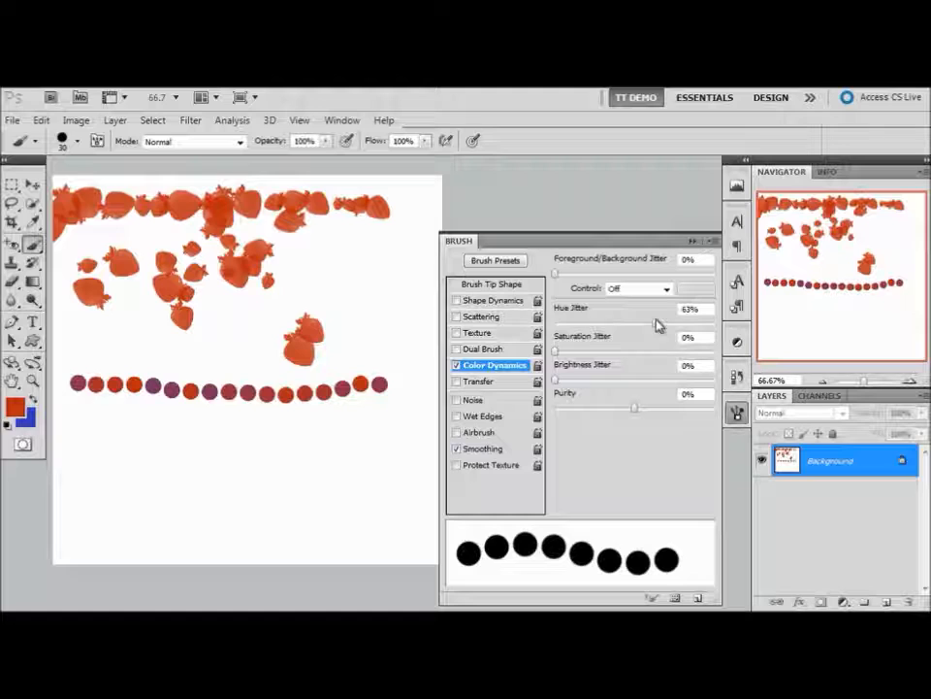
mouse_move(82, 417)
mouse_down()
mouse_move(292, 428)
mouse_move(405, 414)
mouse_up()
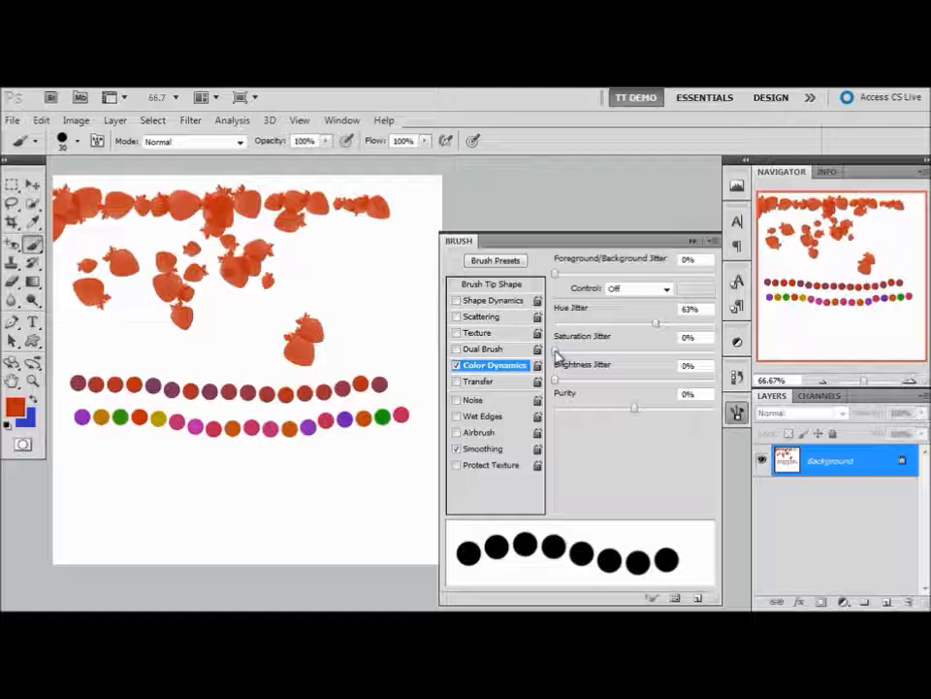
Step: Set Saturation Jitter to 22% and Brightness Jitter to 61%, and paint a third row of dots beneath the others
drag(556, 355, 597, 358)
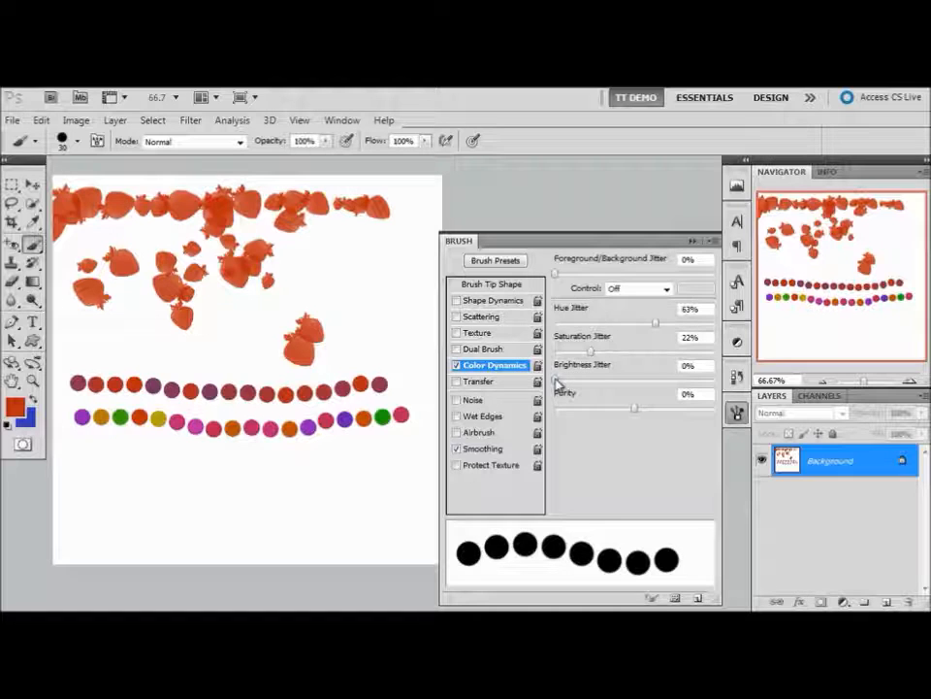
drag(558, 383, 653, 381)
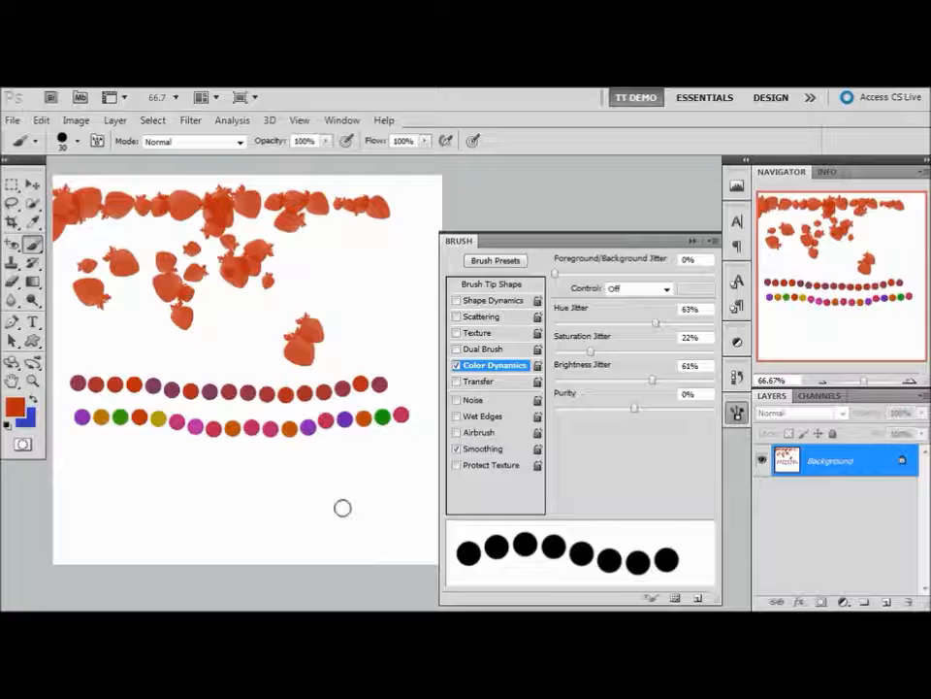
mouse_move(83, 447)
mouse_down()
mouse_move(275, 466)
mouse_move(408, 446)
mouse_up()
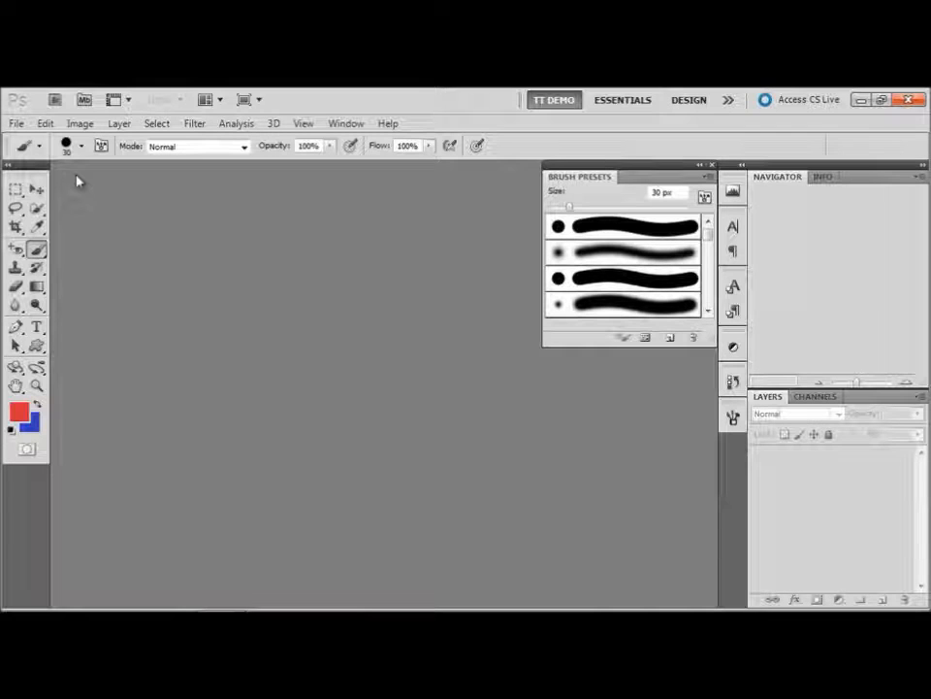
Step: Open mixer.psd and activate the Mixer Brush Tool
key(ctrl+o)
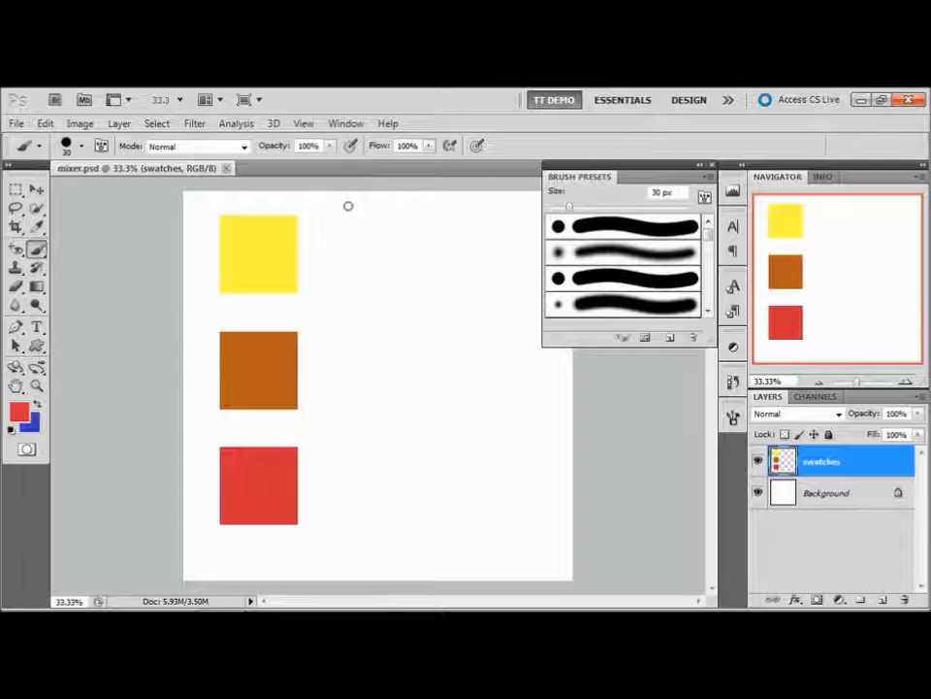
click(346, 123)
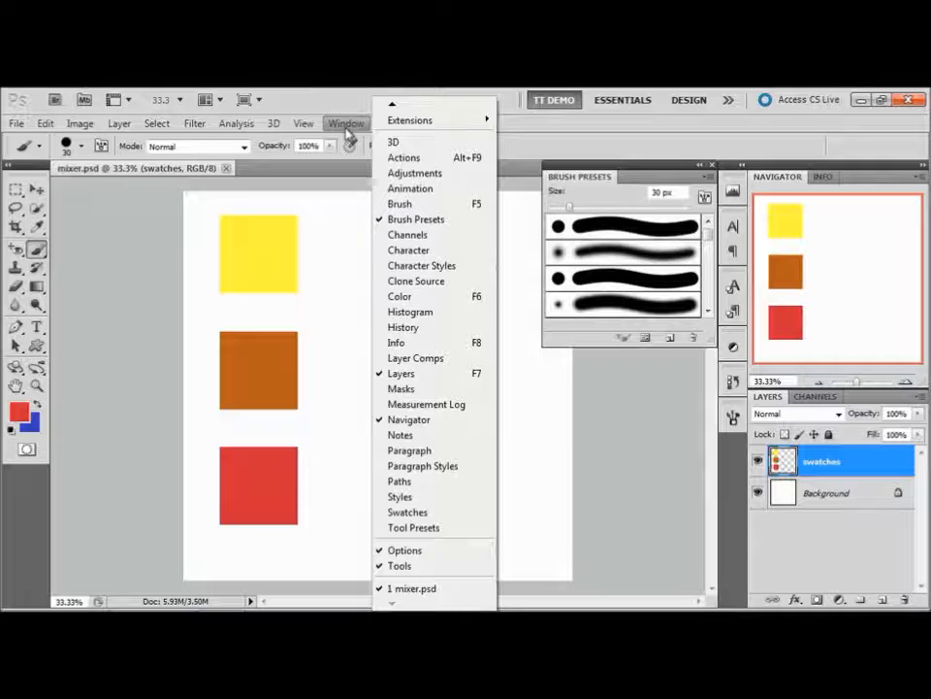
click(322, 193)
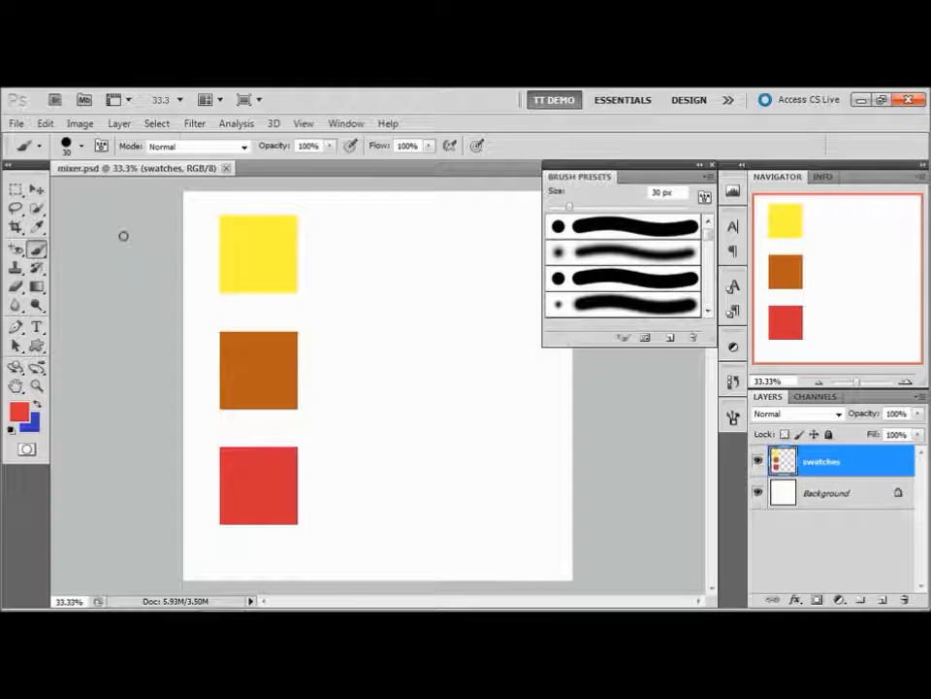
click(37, 250)
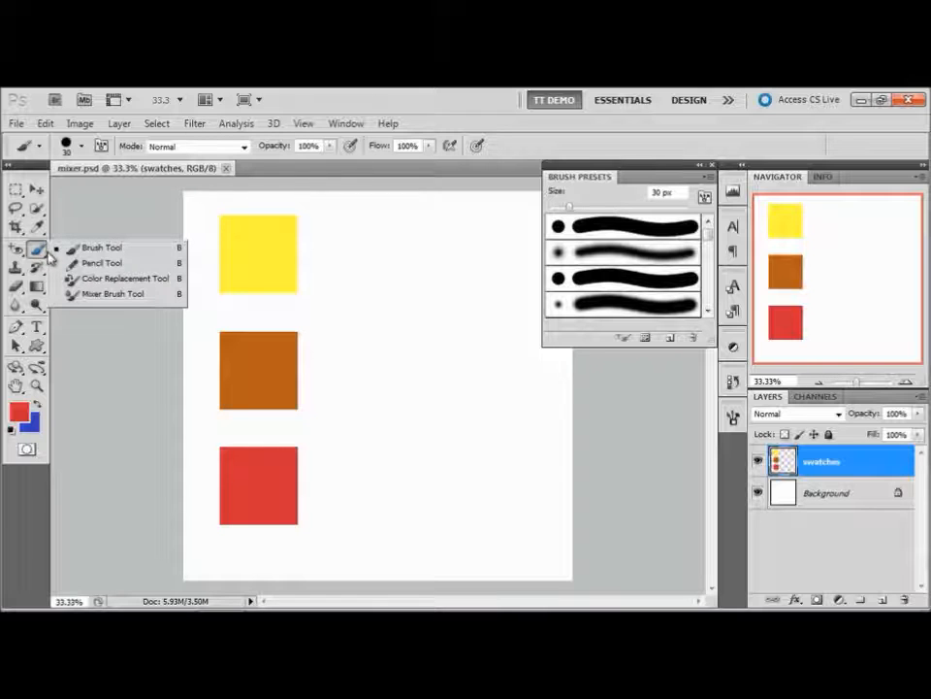
click(74, 293)
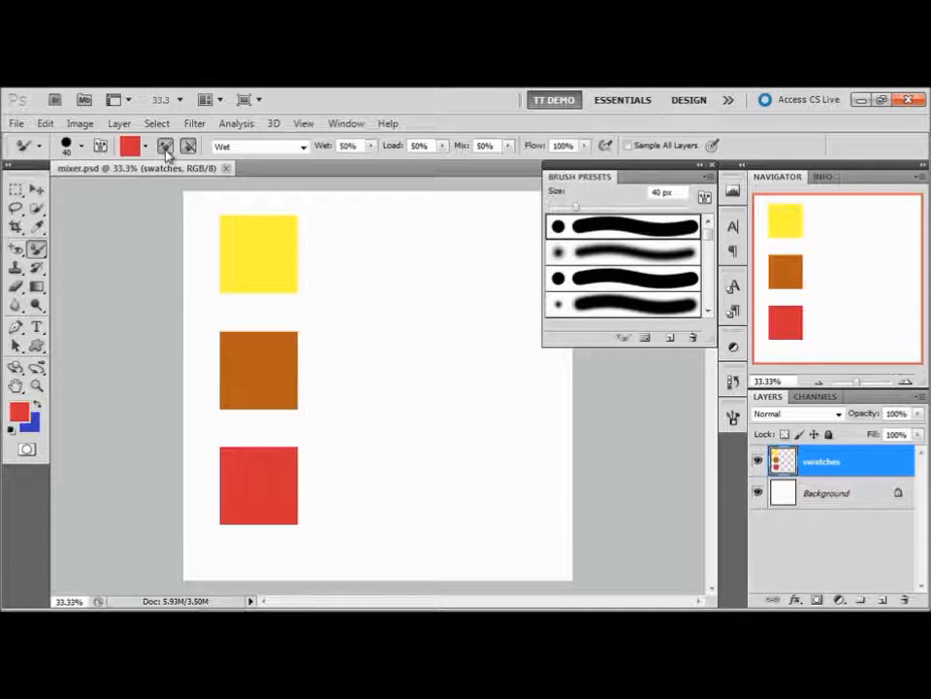
Step: Switch the Mixer Brush's load and clean after each stroke options off and back on
click(166, 151)
click(165, 151)
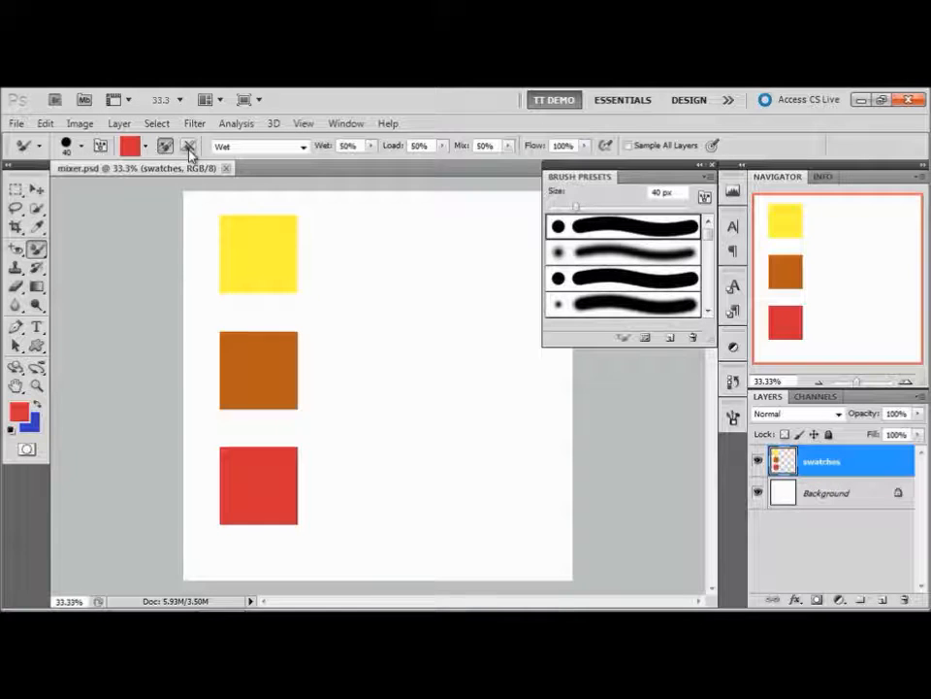
click(190, 148)
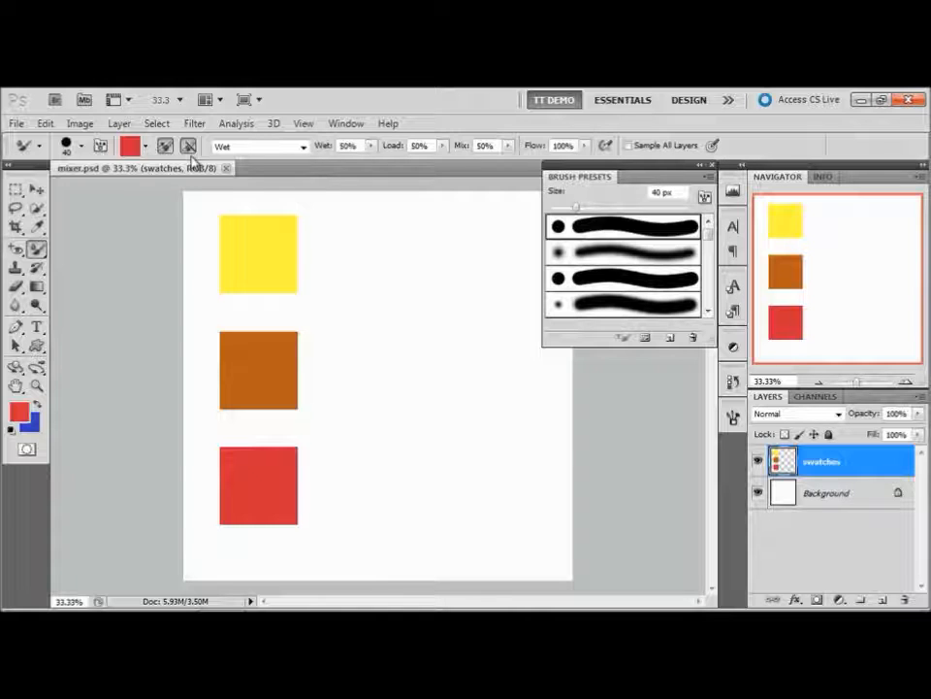
Step: Set Wet to 0% and Load to 100%, and paint a red stroke from the yellow swatch's upper part onto the white canvas
click(323, 150)
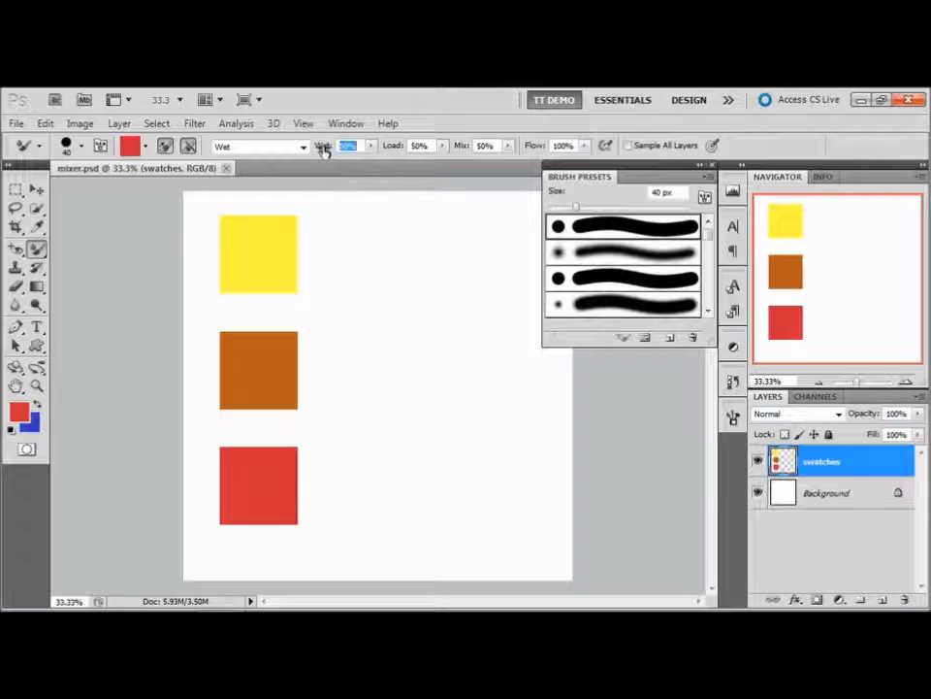
text(0)
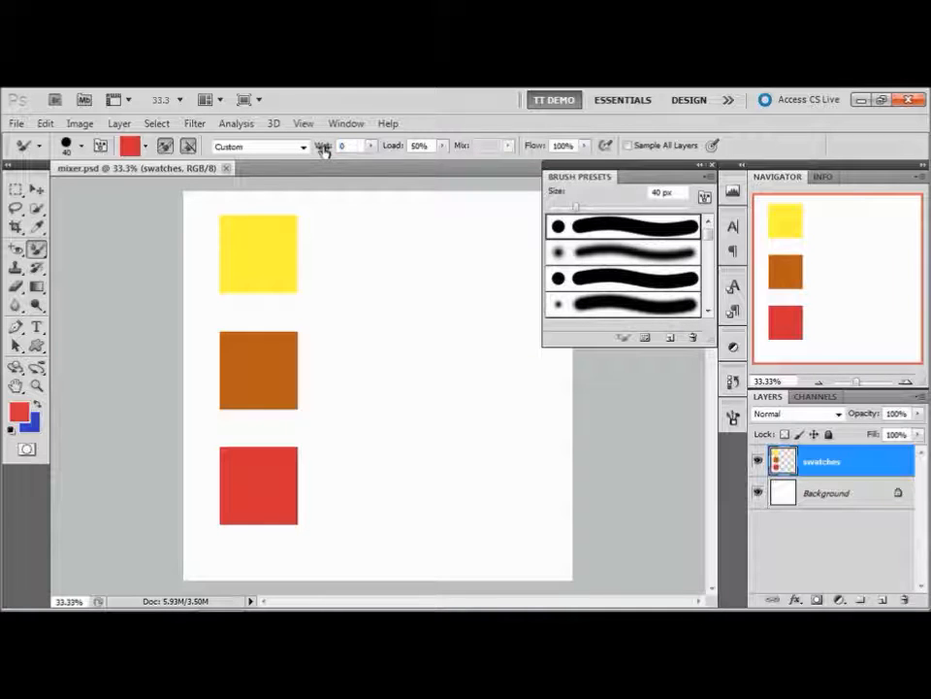
key(Tab)
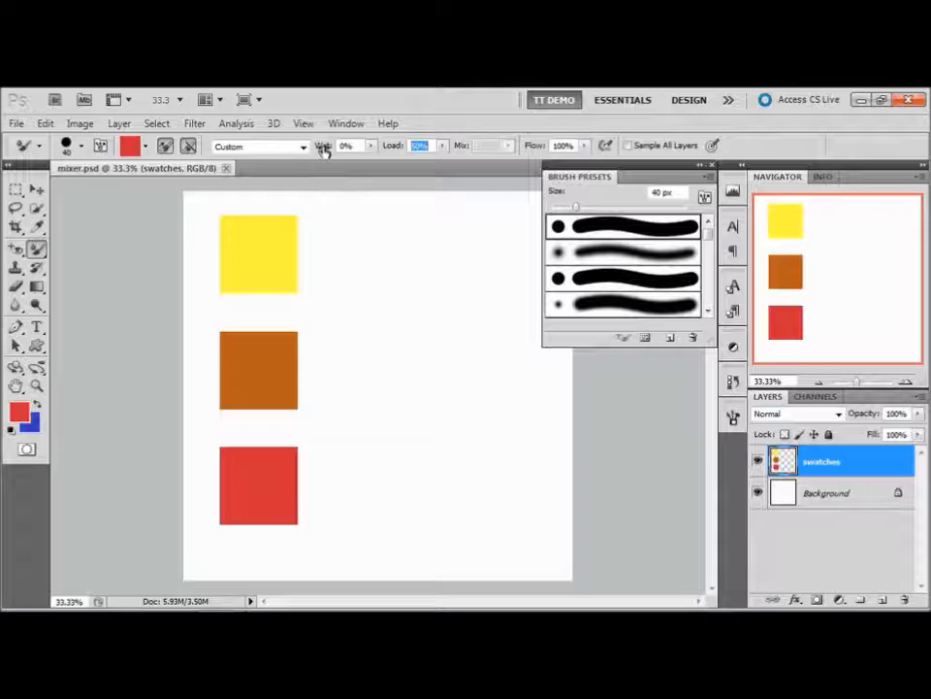
text(100)
key(Return)
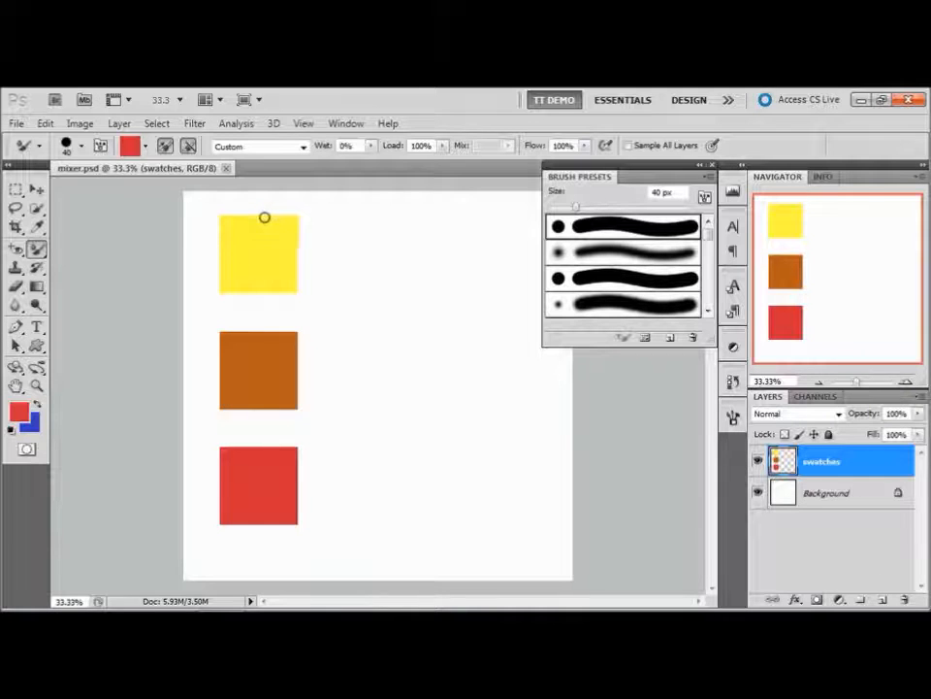
drag(232, 225, 378, 224)
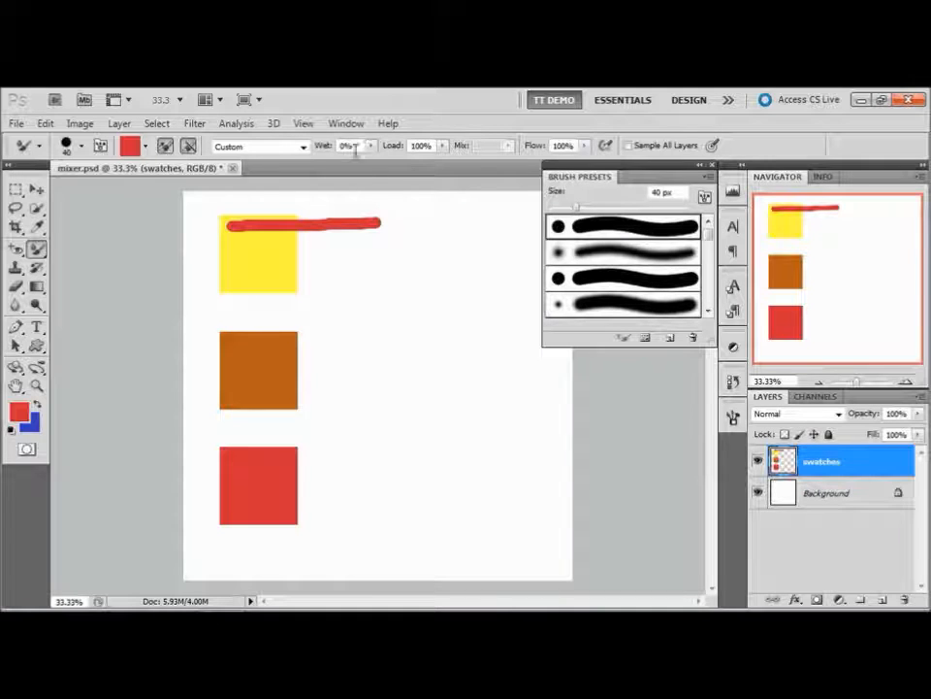
Step: Set Wet to 100% and paint a second stroke across the yellow swatch just below the first one
click(326, 148)
text(100)
key(Return)
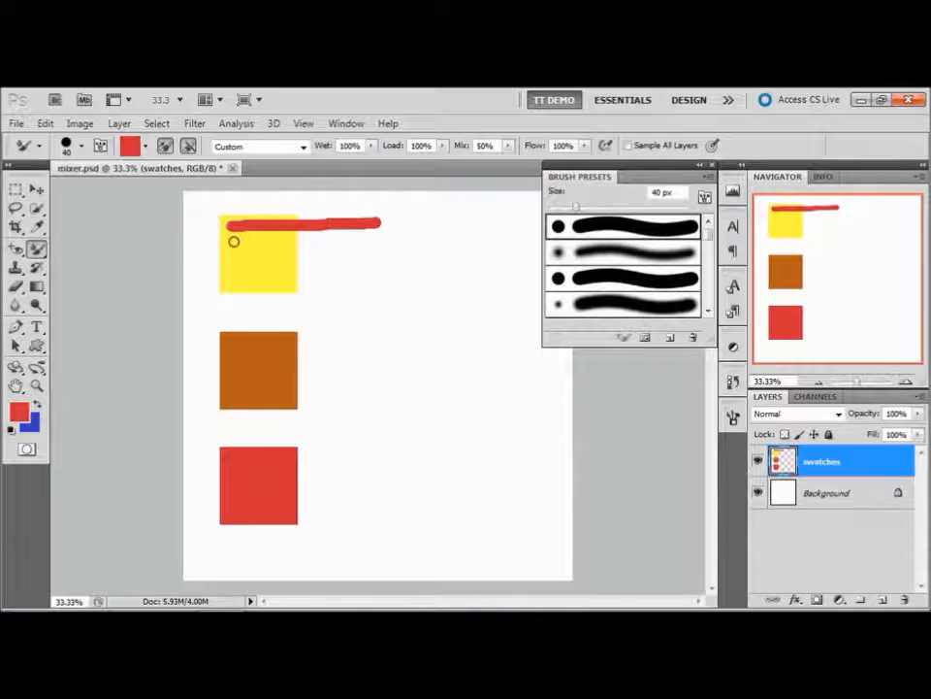
mouse_move(234, 240)
mouse_down()
mouse_move(264, 249)
mouse_move(376, 241)
mouse_up()
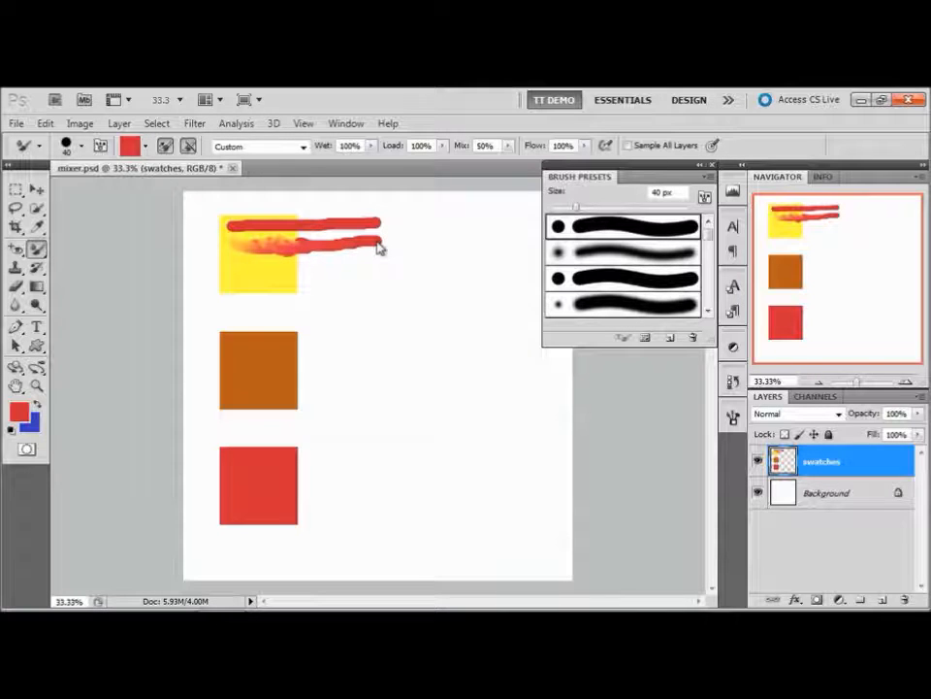
Step: Set Wet to 0% and Load to 3%, and paint one stroke over the brown swatch and another on the white beside it
click(325, 148)
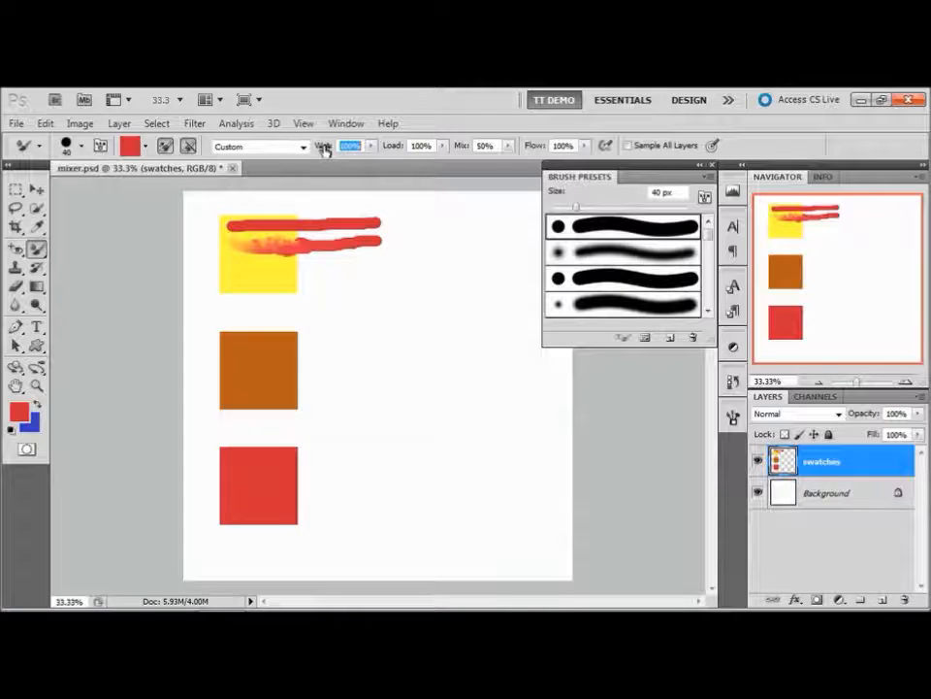
text(0)
key(Tab)
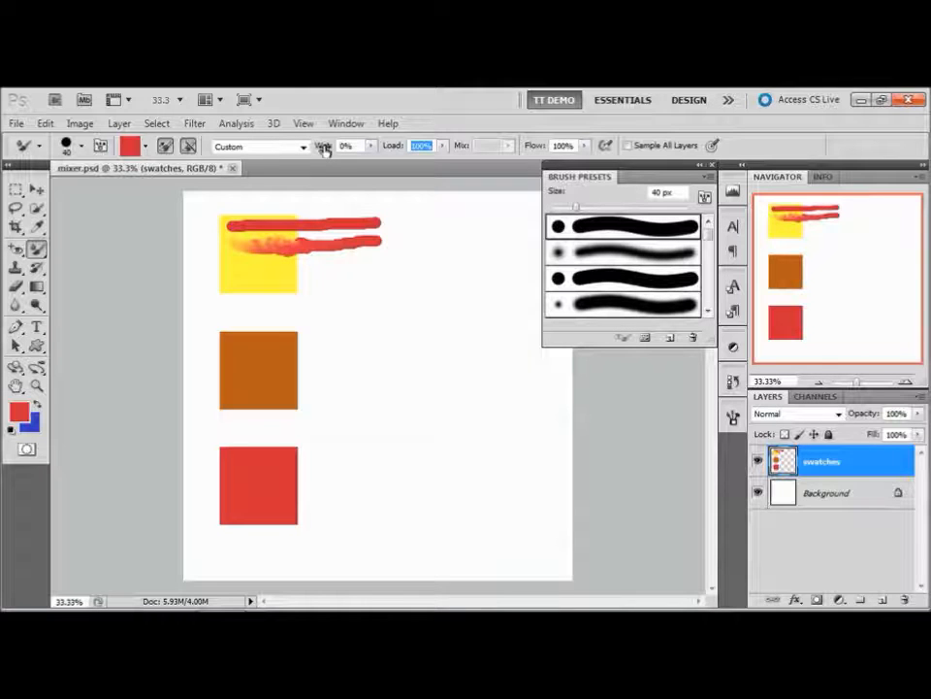
text(3)
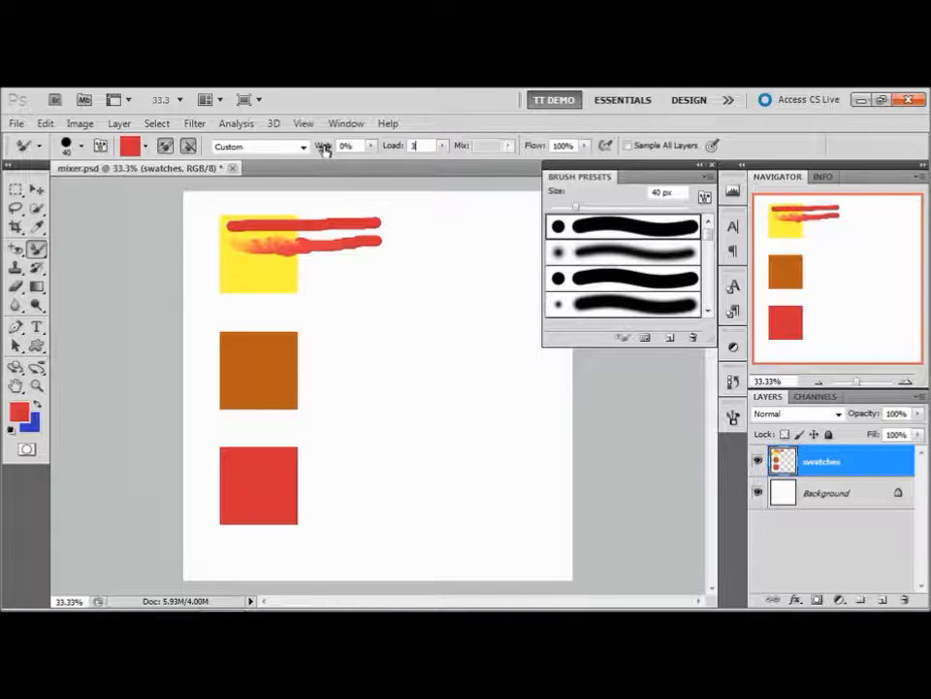
key(Return)
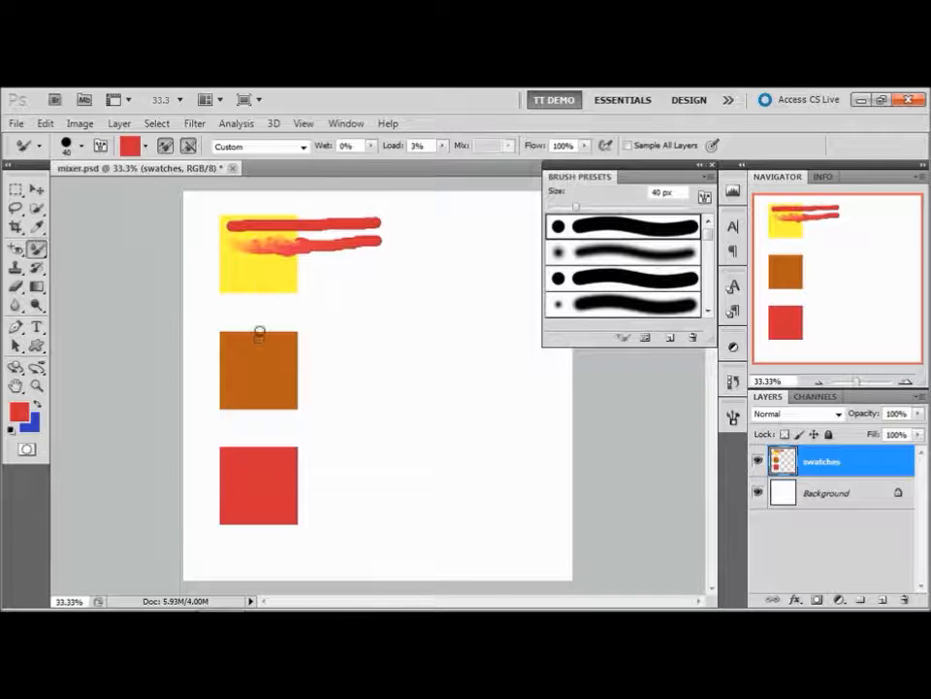
drag(258, 339, 397, 342)
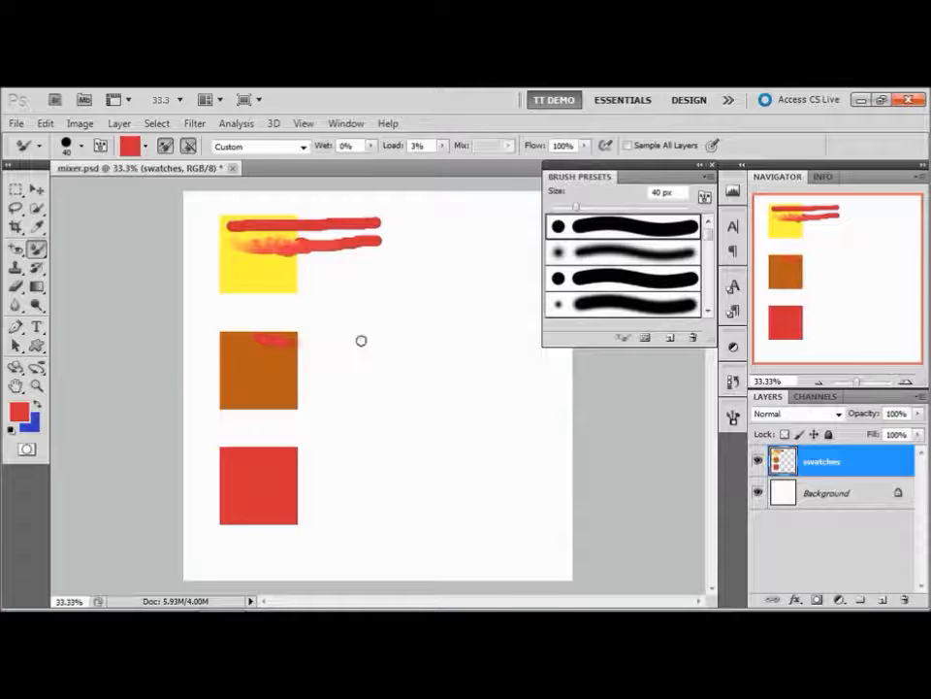
drag(306, 351, 443, 358)
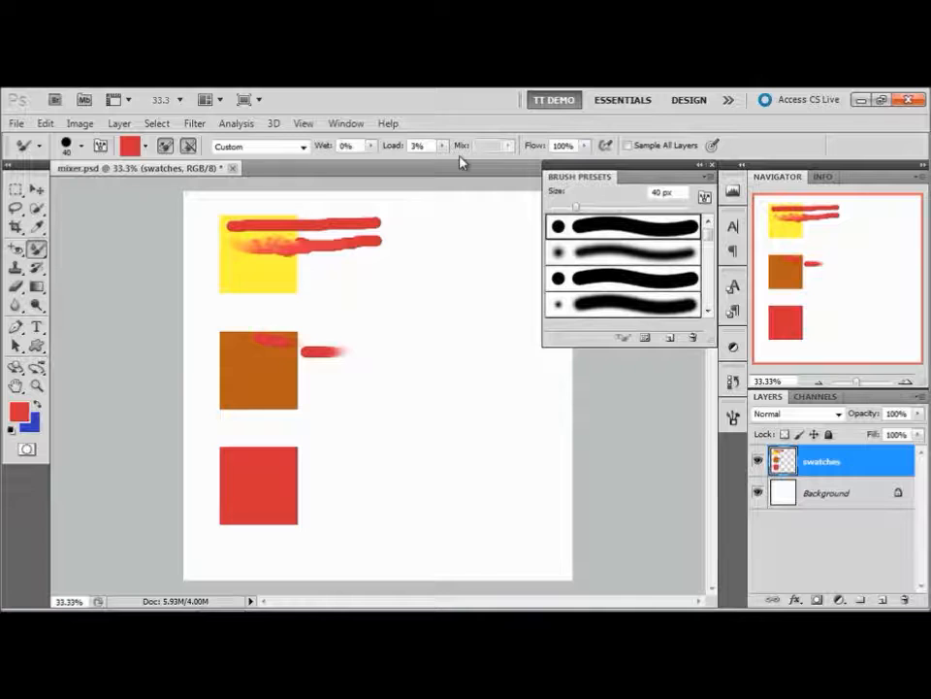
Step: Set Wet to 100%, Load to 50% and Mix to 0%, and paint a red stroke from the brown swatch's middle onto the white
click(321, 148)
text(100)
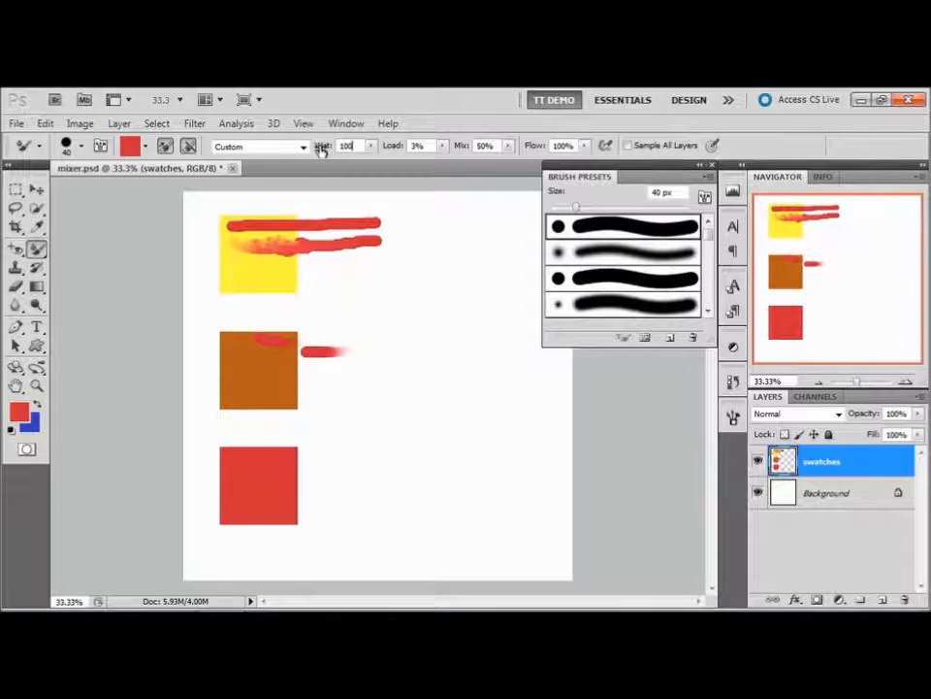
key(Tab)
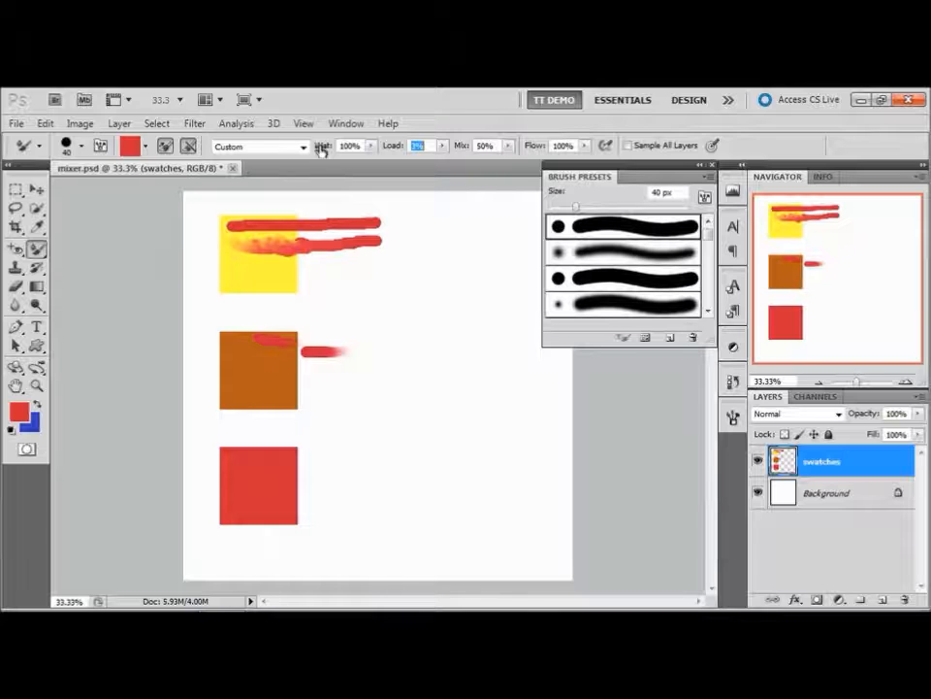
text(50)
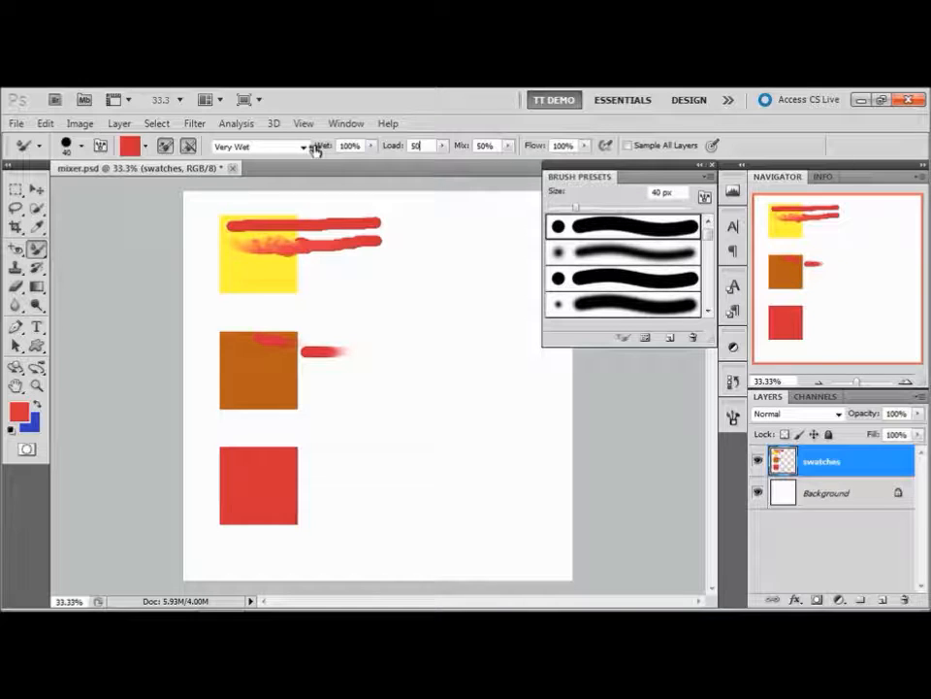
key(Tab)
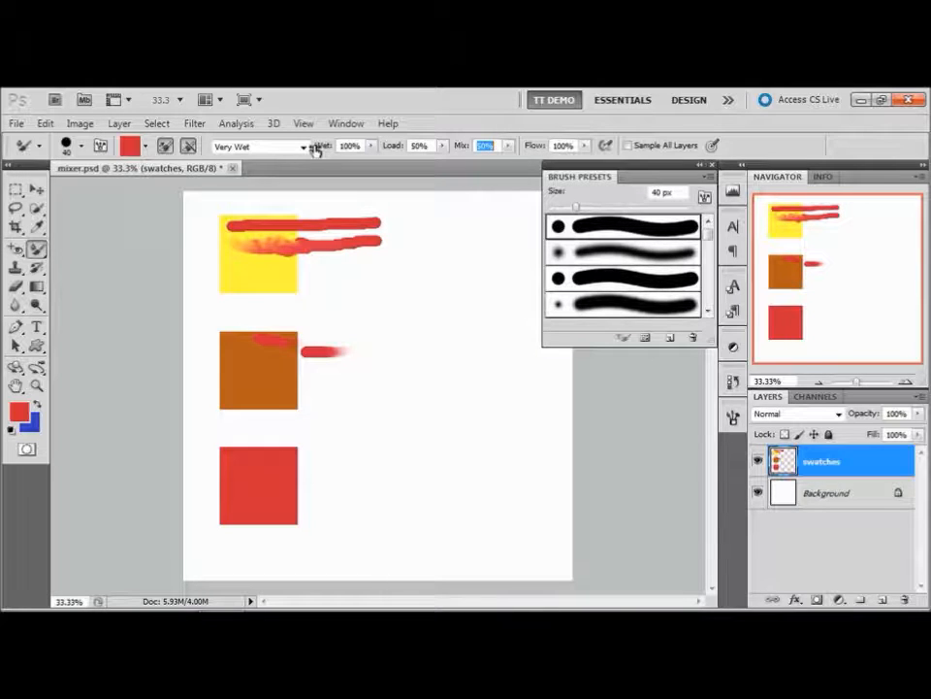
text(0)
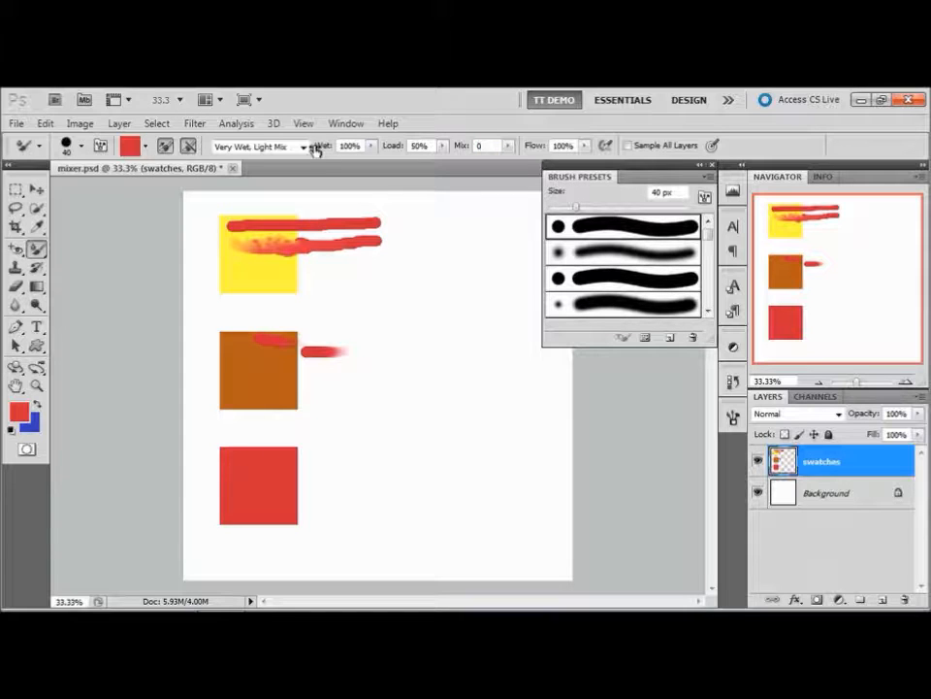
key(Return)
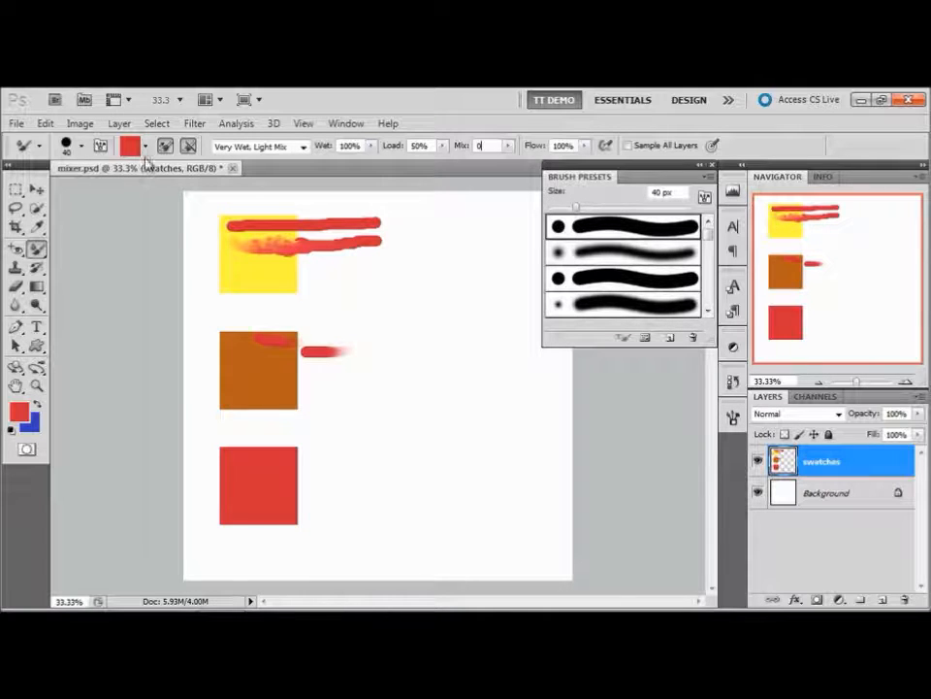
click(259, 367)
drag(258, 367, 456, 362)
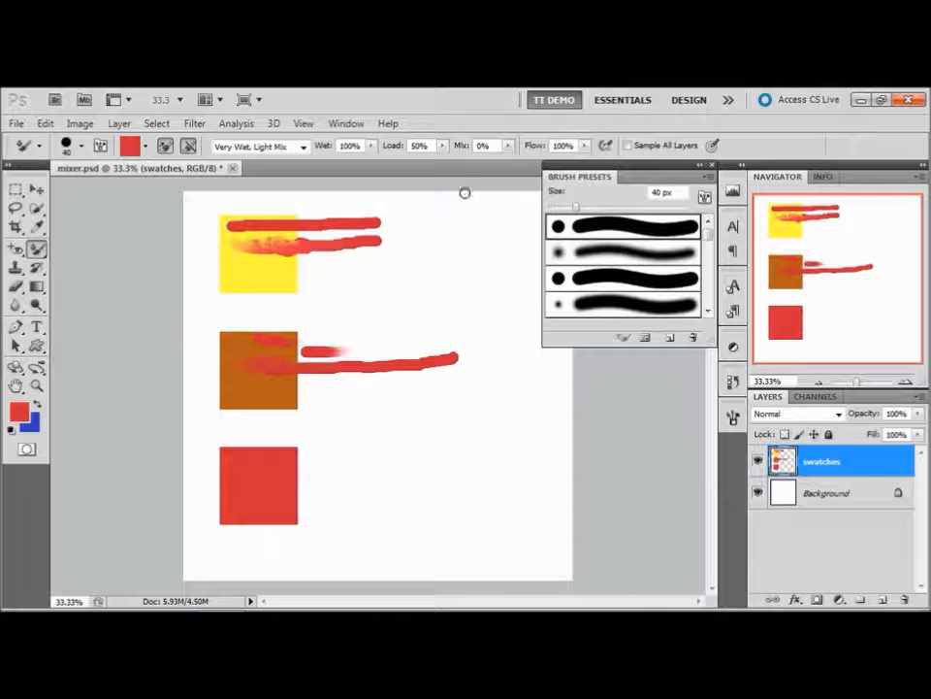
Step: Set Mix to 90% and paint another stroke from the brown swatch onto the white, just below the previous one
click(460, 149)
text(90)
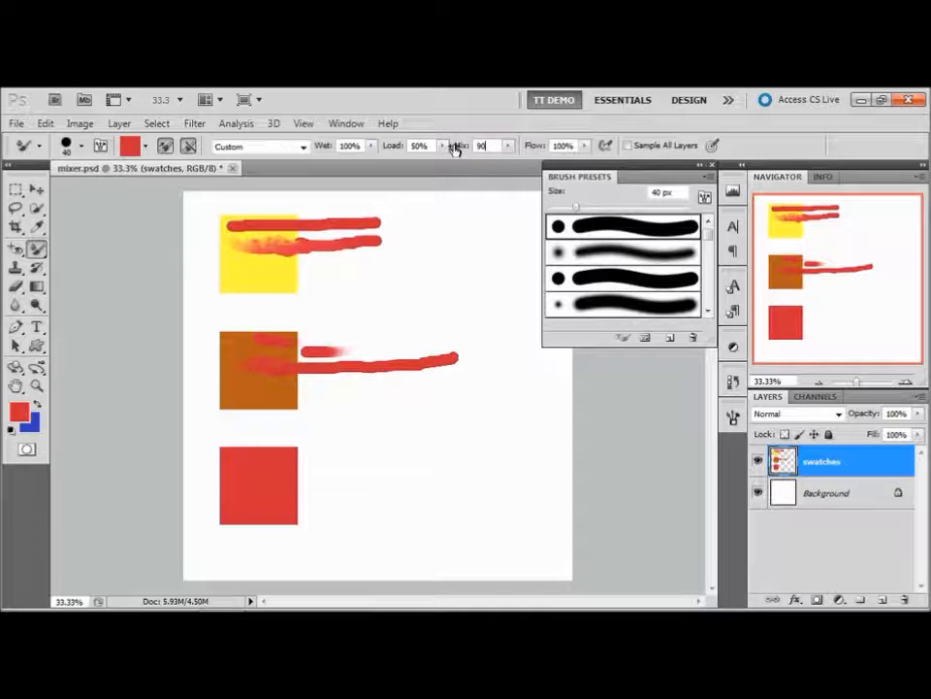
key(Return)
drag(293, 388, 449, 382)
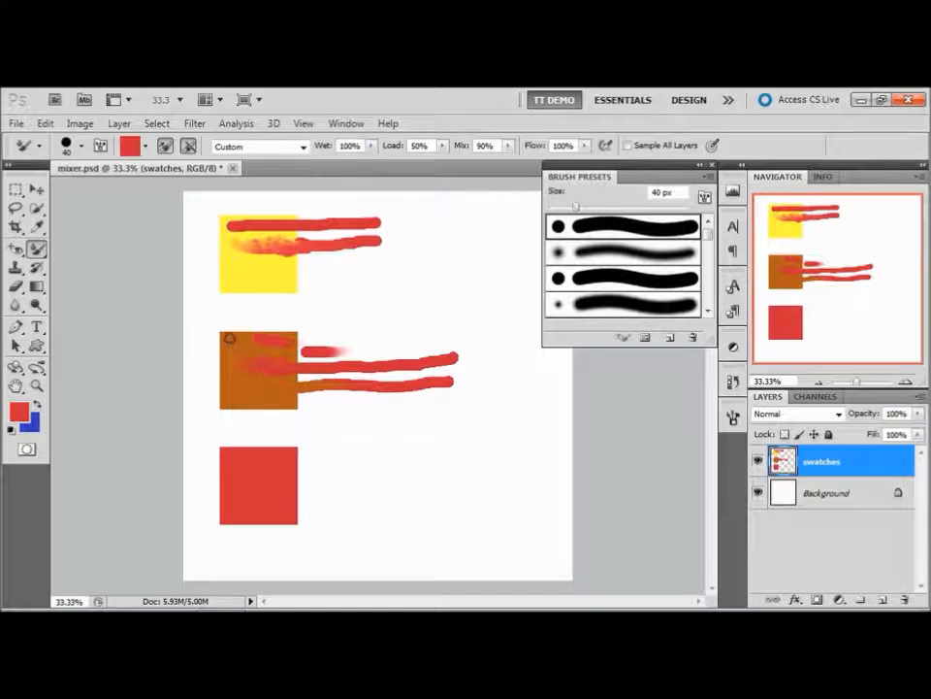
Step: Load the Mixer Brush with solid color sampled from the brown, the yellow and finally the red swatch
alt+click(229, 332)
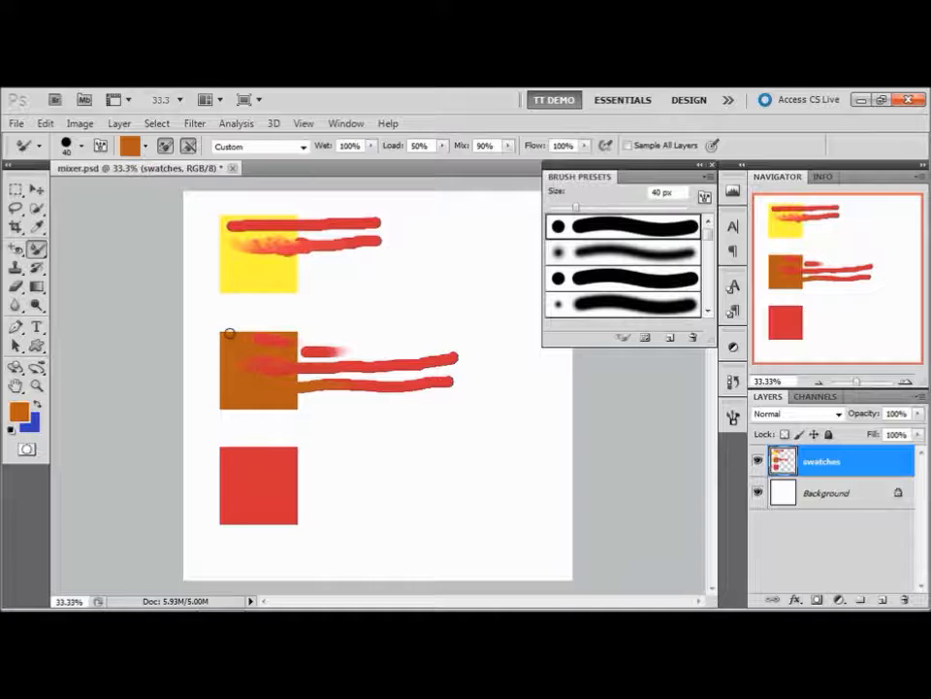
alt+click(246, 282)
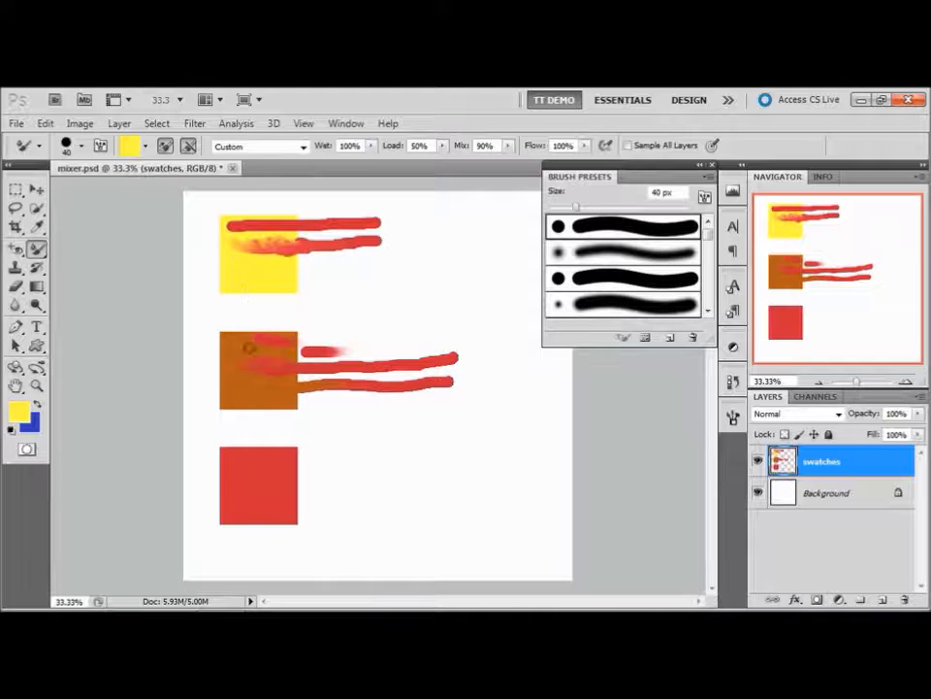
alt+click(254, 452)
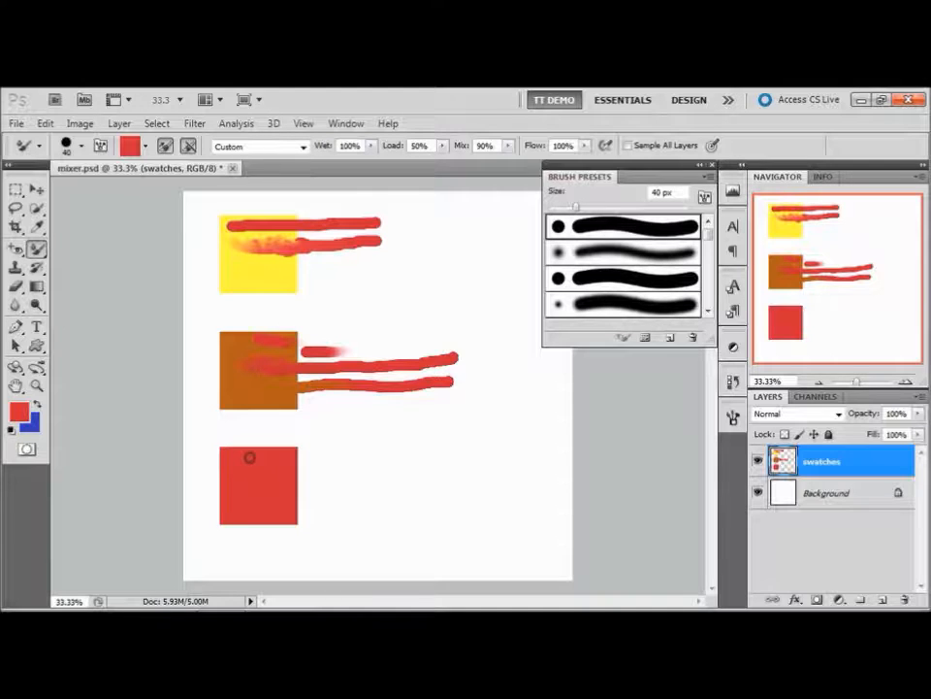
Step: Turn off Load Solid Colors Only, enlarge the brush to 70 px and load it from the smeared red and yellow area of the yellow swatch
click(145, 148)
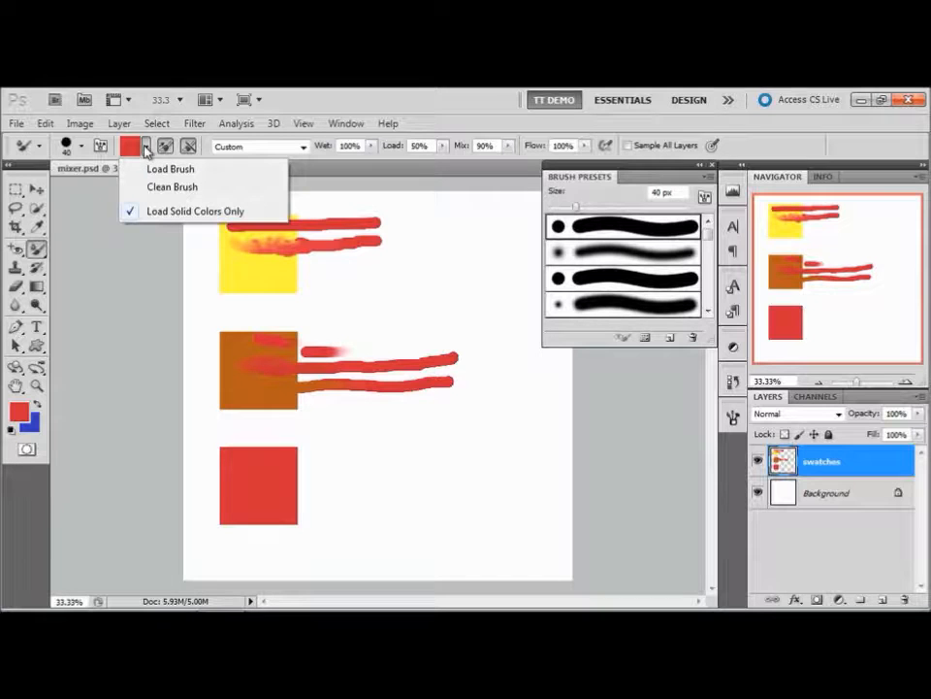
click(153, 211)
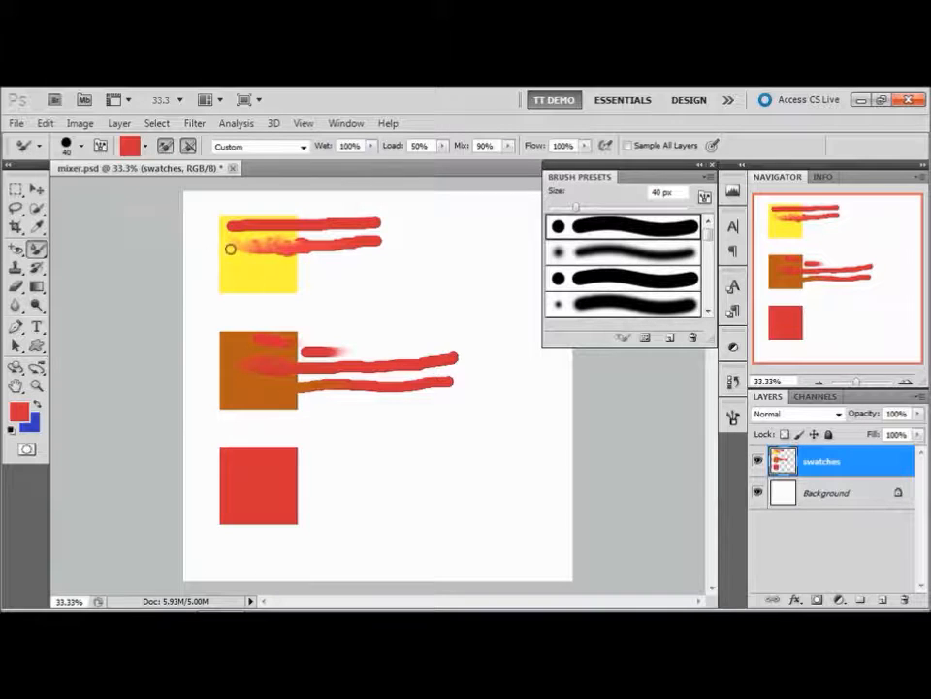
key(bracketright)
key(bracketright)
key(bracketright)
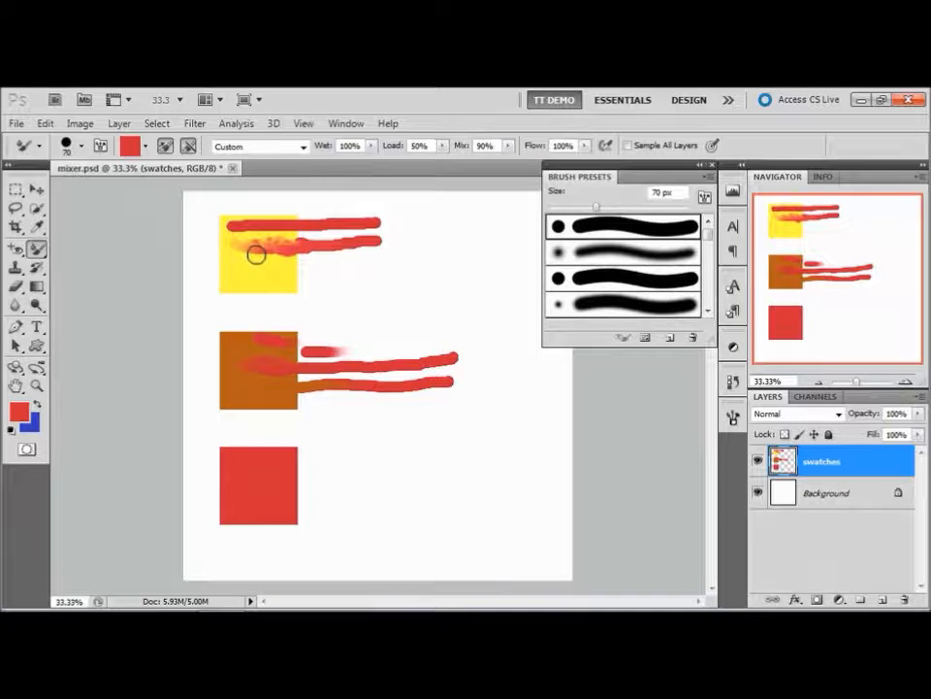
alt+click(256, 253)
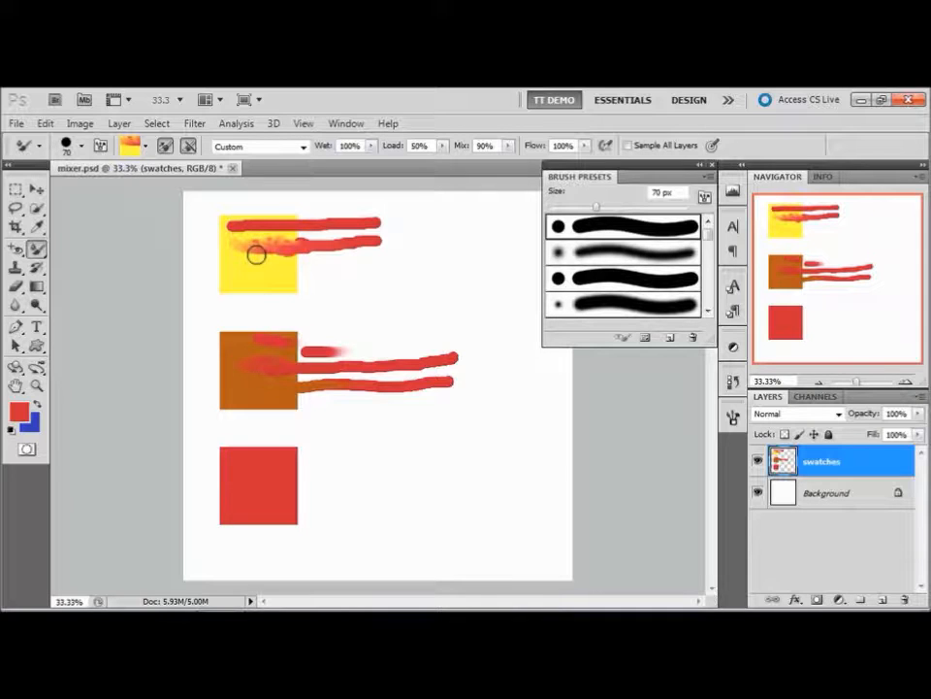
Step: Turn Load Solid Colors Only back on and load the brush with solid yellow from the yellow swatch
click(146, 147)
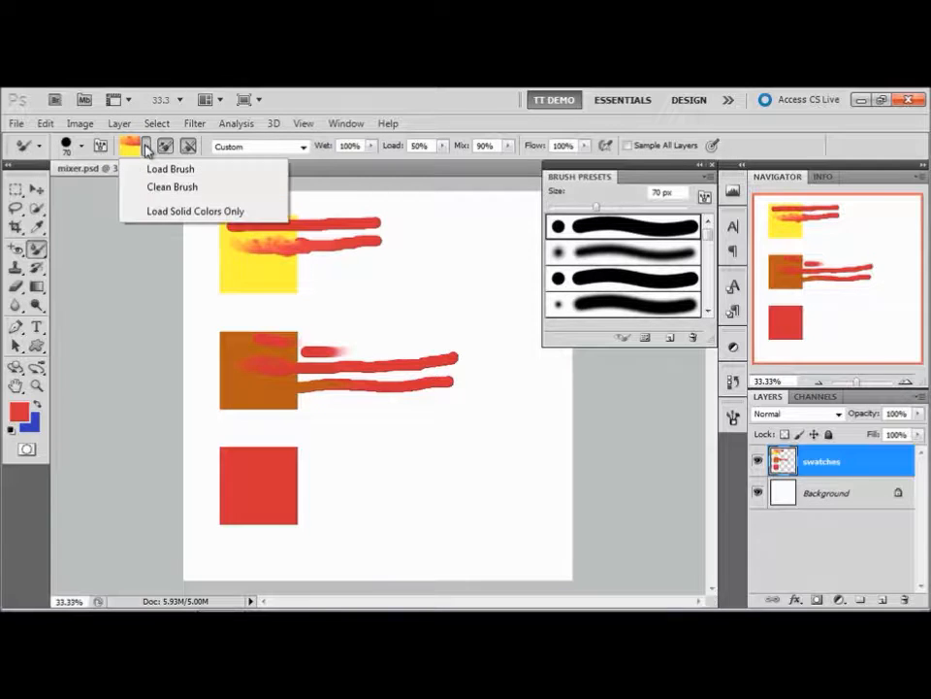
click(160, 212)
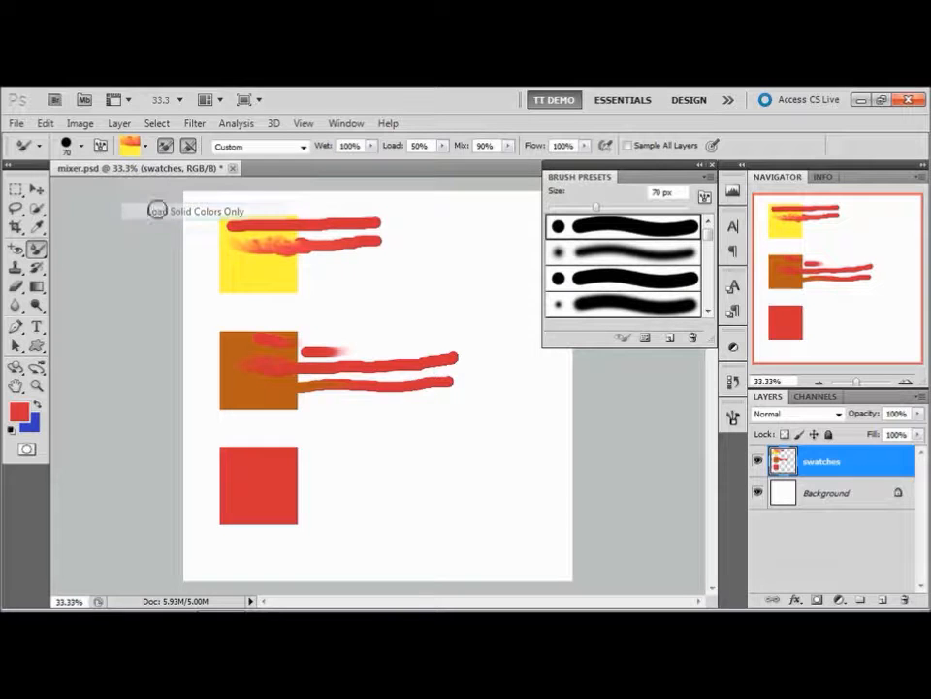
alt+click(245, 258)
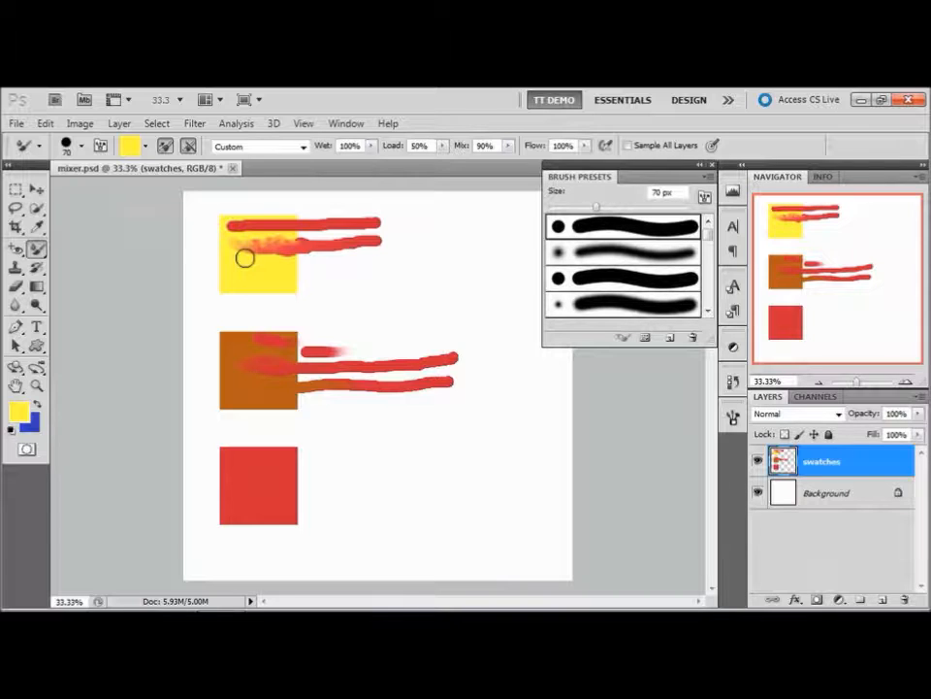
Step: Open Guanajuato2.psd from the Chapter 14 folder and show the sky above the orange dome at 100%
key(ctrl+o)
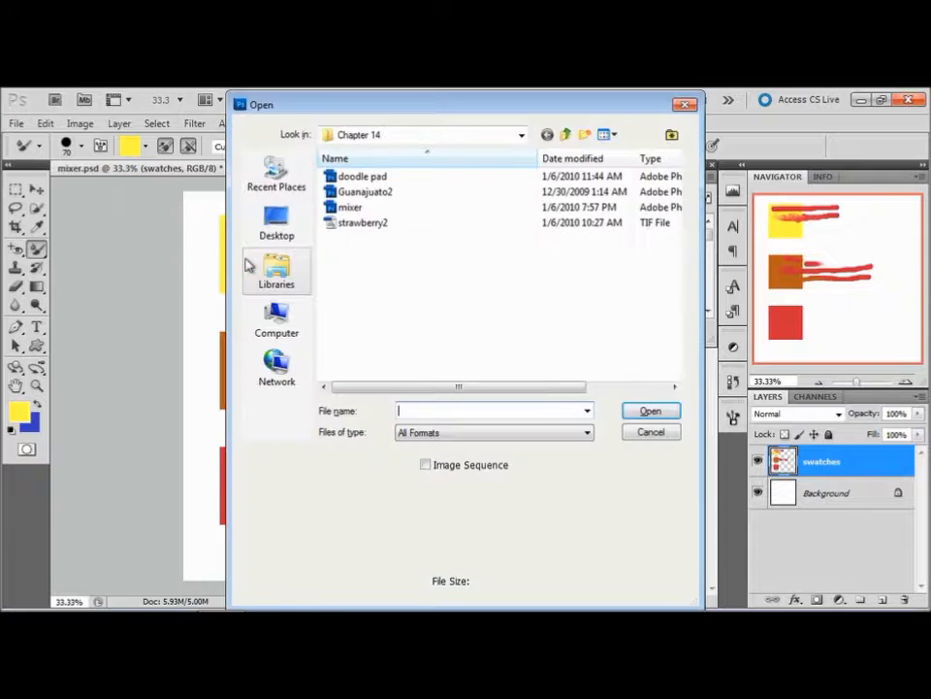
double_click(355, 194)
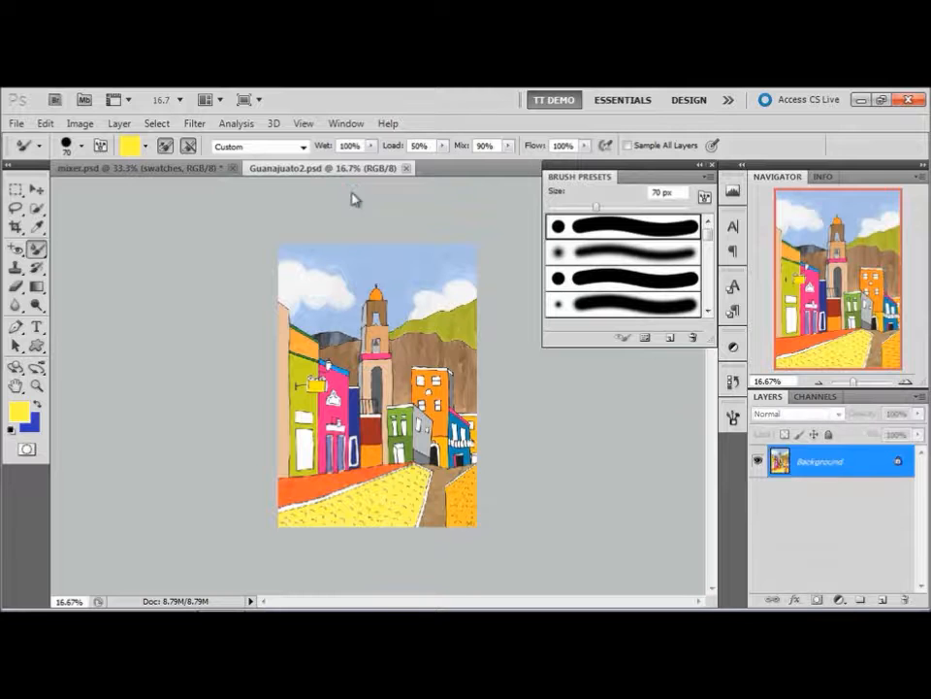
key(ctrl+1)
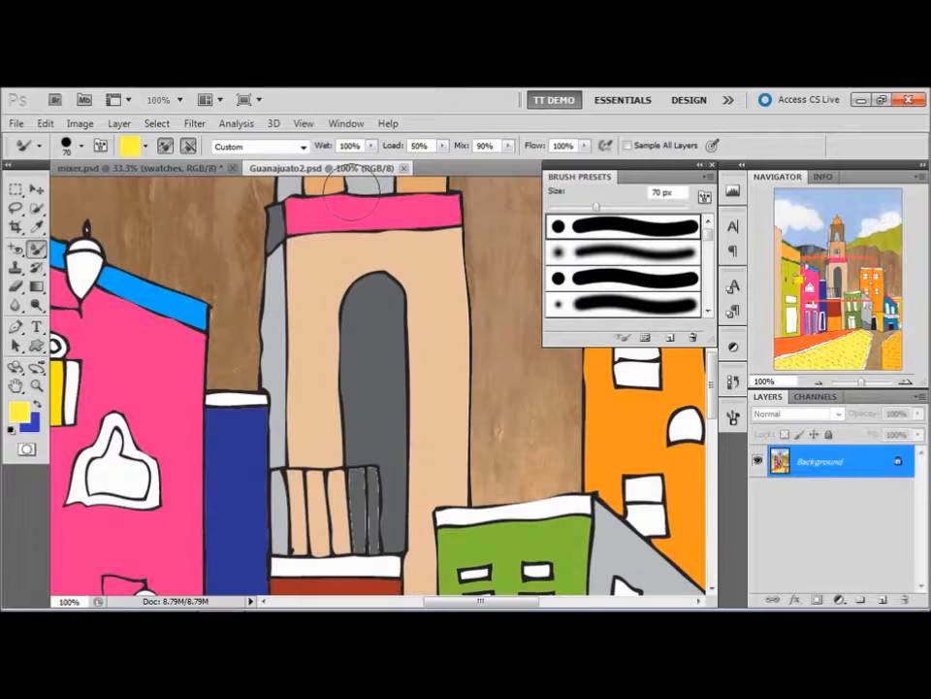
drag(366, 232, 361, 495)
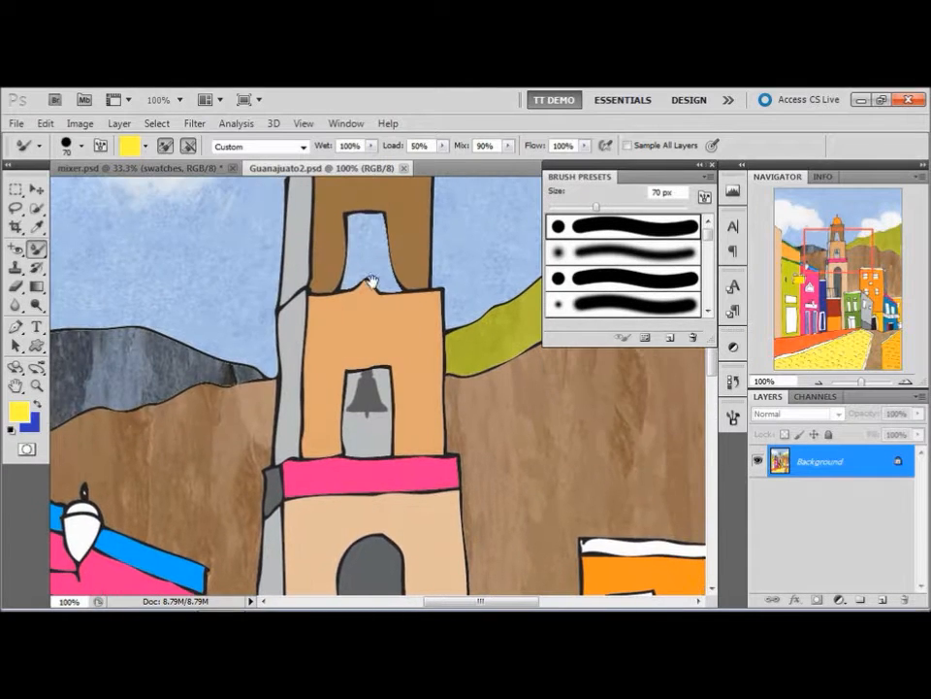
drag(280, 212, 267, 344)
drag(354, 281, 342, 436)
drag(378, 273, 368, 306)
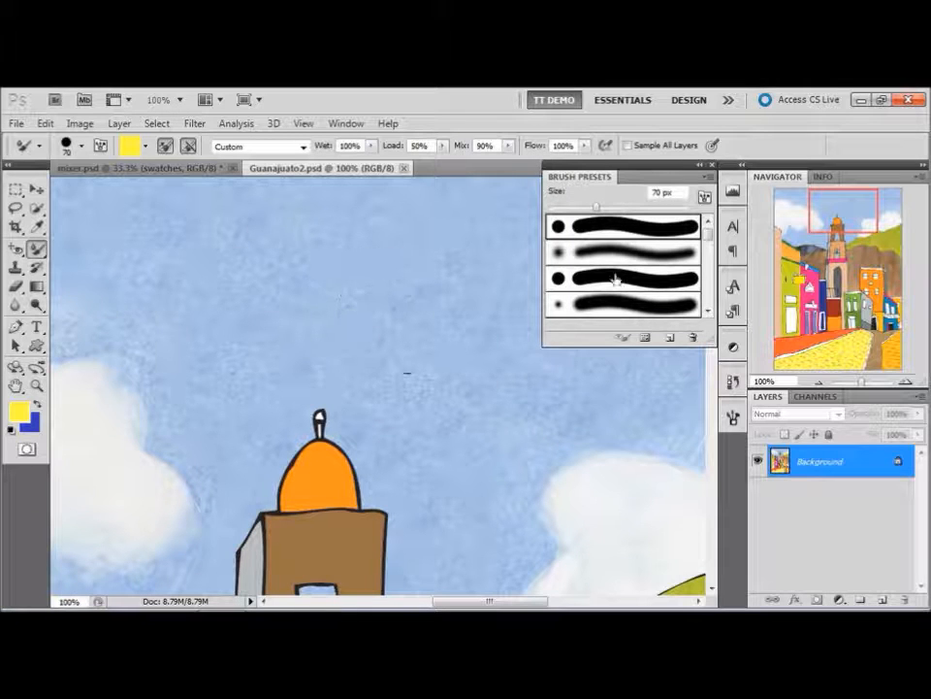
Step: Choose the 24 px spatter brush preset, enlarge it to 60 px and apply the Very Wet brush combination
drag(708, 240, 710, 253)
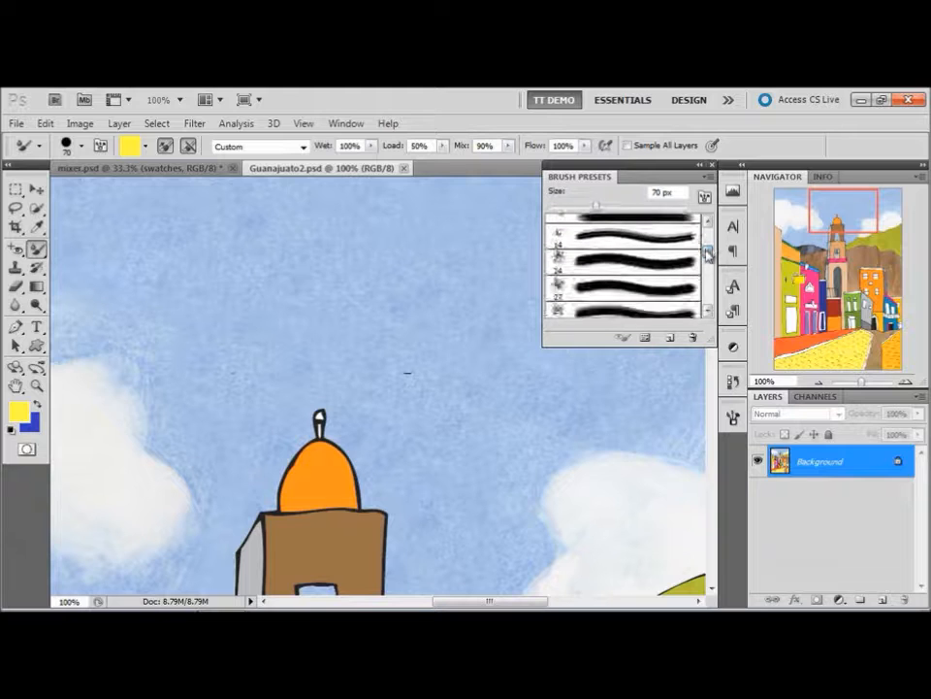
click(560, 261)
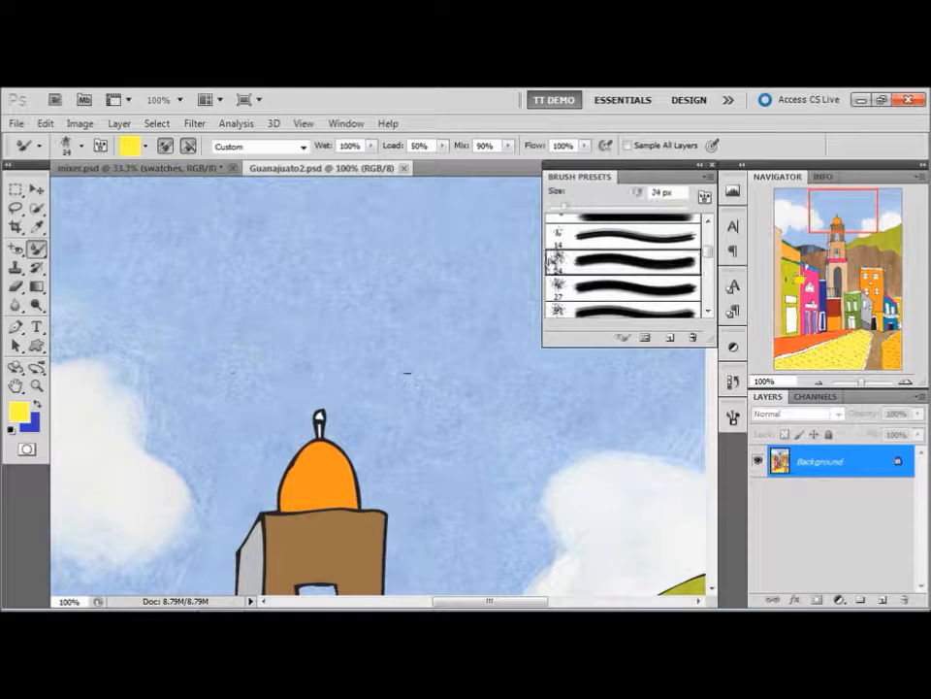
key(bracketright)
key(bracketright)
key(bracketright)
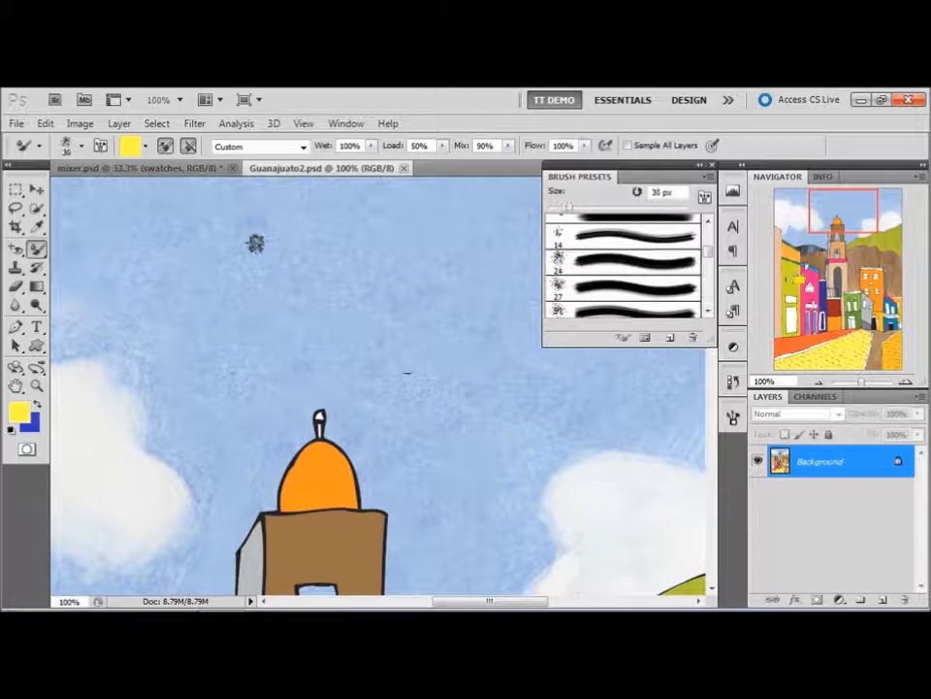
key(bracketright)
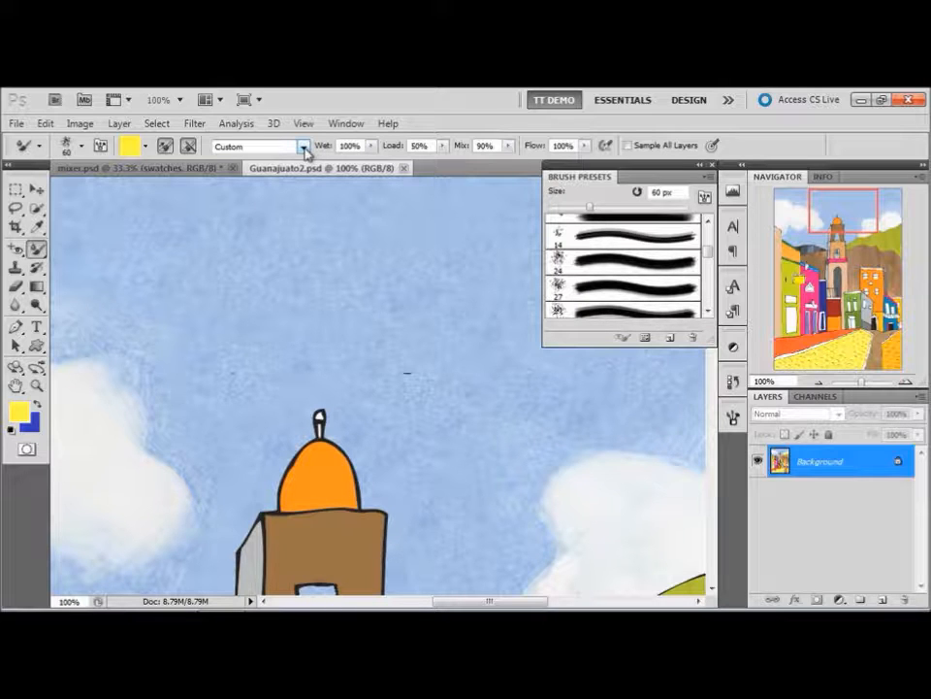
click(304, 149)
click(238, 344)
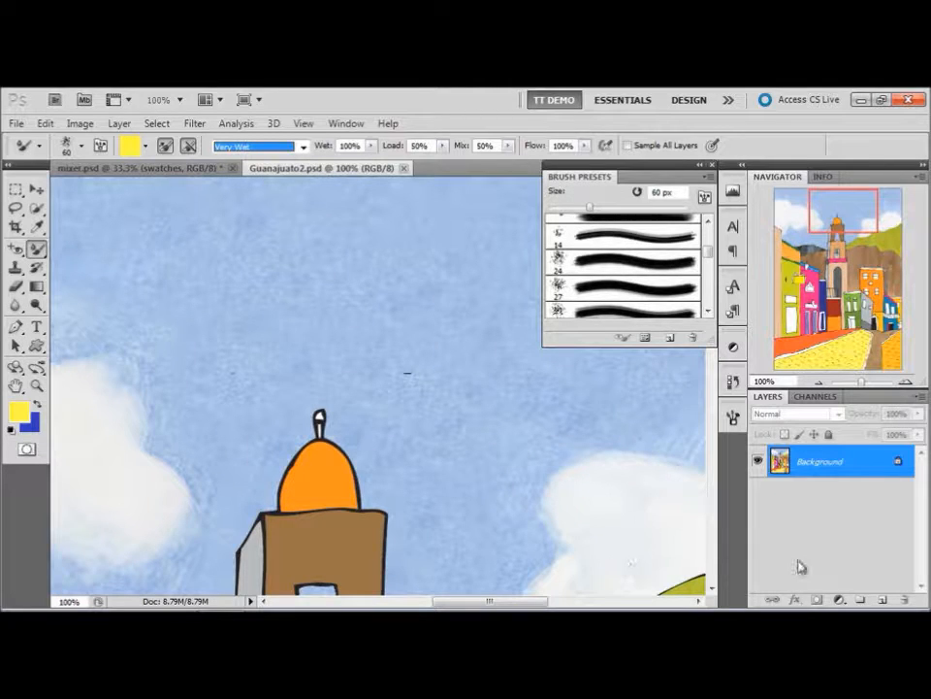
Step: Add a new layer, turn on Sample All Layers and paint a round yellow sun in the sky above the dome
click(881, 600)
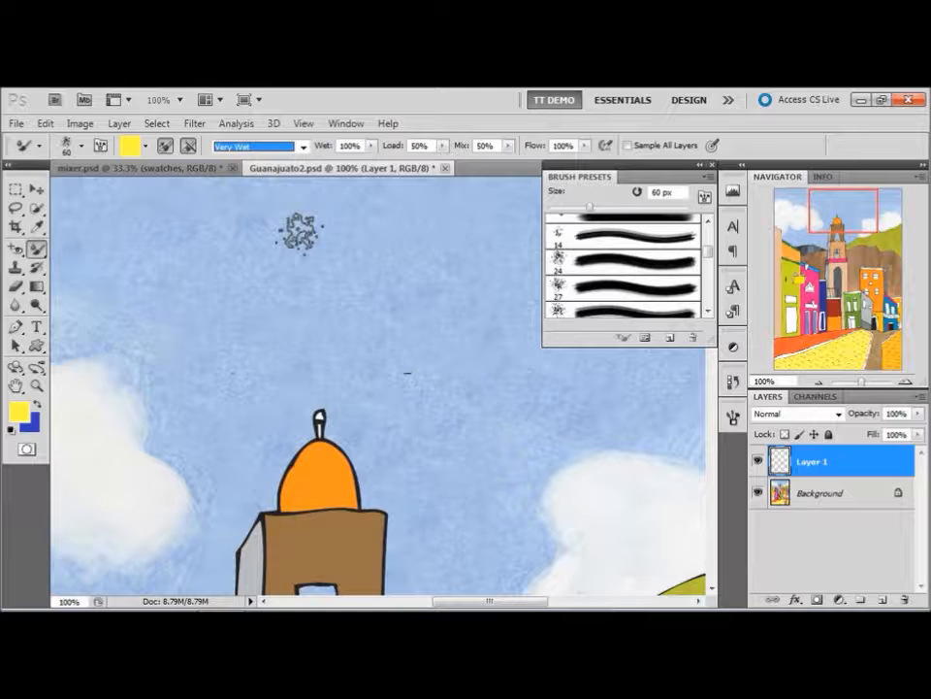
click(627, 145)
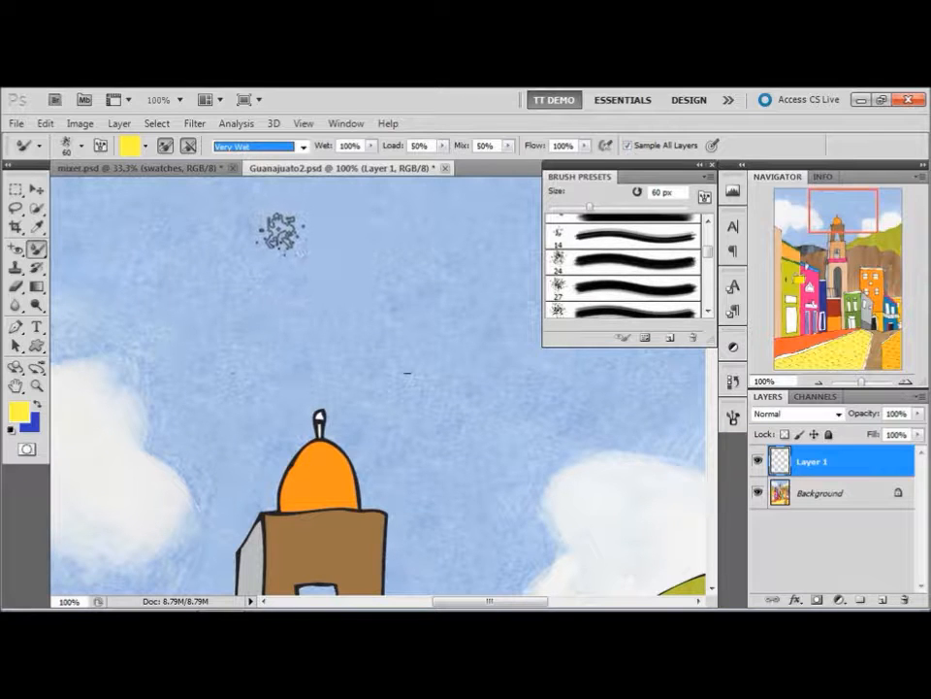
mouse_move(260, 229)
mouse_down()
mouse_move(286, 259)
mouse_move(273, 238)
mouse_move(275, 250)
mouse_move(303, 238)
mouse_move(296, 230)
mouse_move(256, 239)
mouse_move(257, 260)
mouse_move(316, 260)
mouse_move(299, 225)
mouse_move(257, 228)
mouse_move(234, 248)
mouse_move(255, 276)
mouse_move(284, 281)
mouse_move(318, 278)
mouse_move(338, 259)
mouse_move(335, 236)
mouse_move(309, 218)
mouse_move(276, 219)
mouse_move(248, 239)
mouse_move(283, 260)
mouse_move(307, 245)
mouse_move(309, 254)
mouse_up()
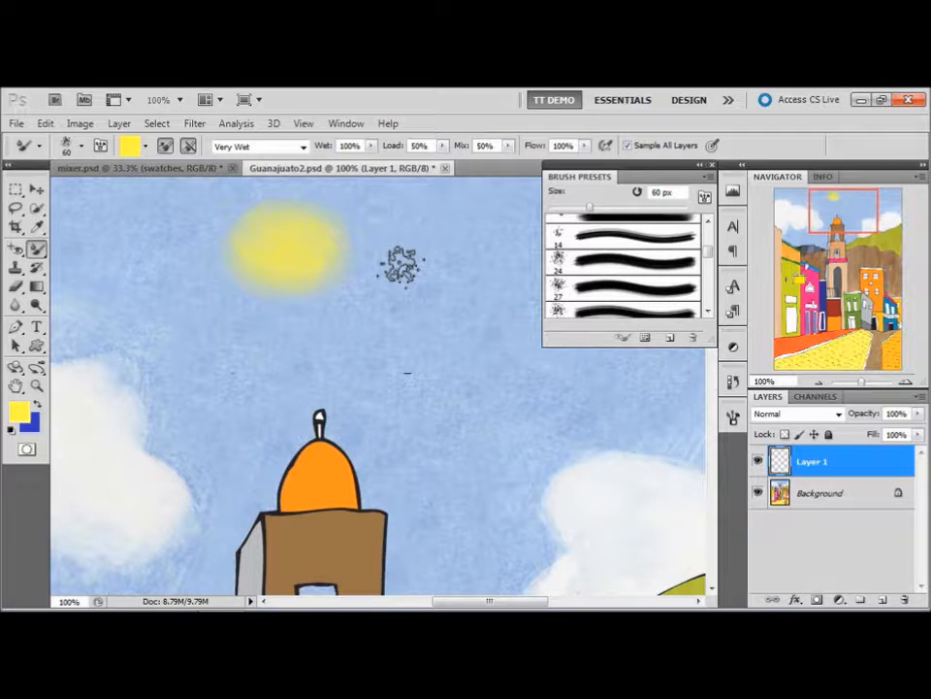
Step: Pick a darker olive yellow as the paint color, and set Wet to 30%, Load to 5% and Mix to 85%
click(131, 148)
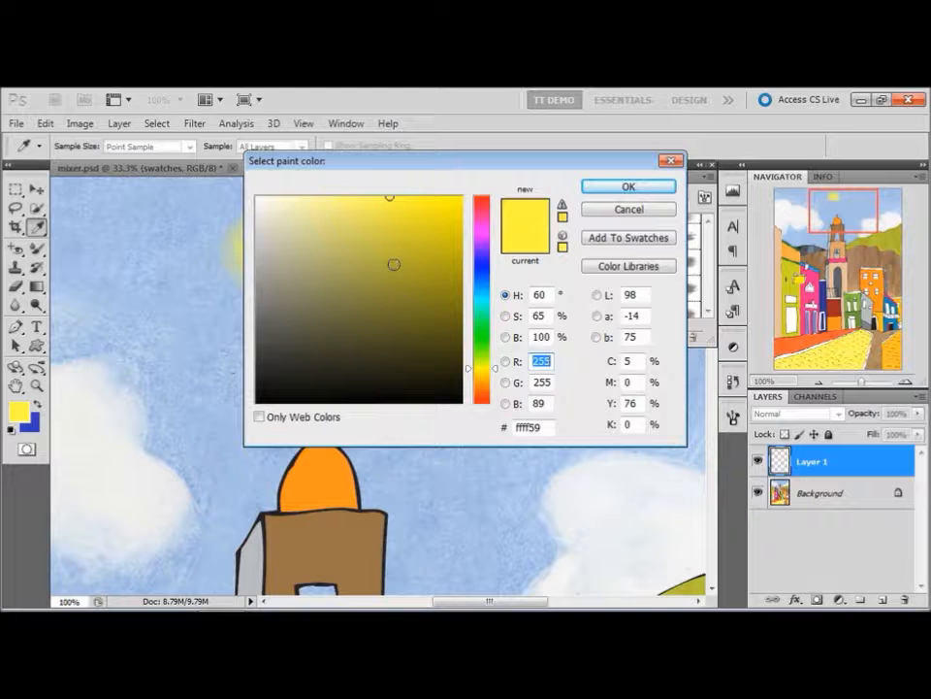
click(393, 264)
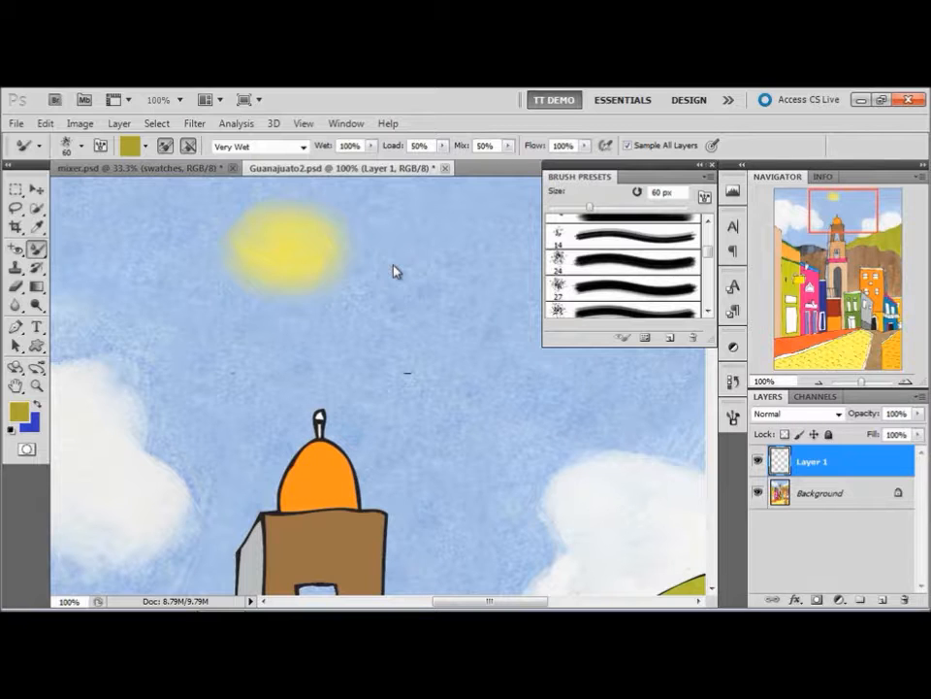
click(323, 147)
text(30)
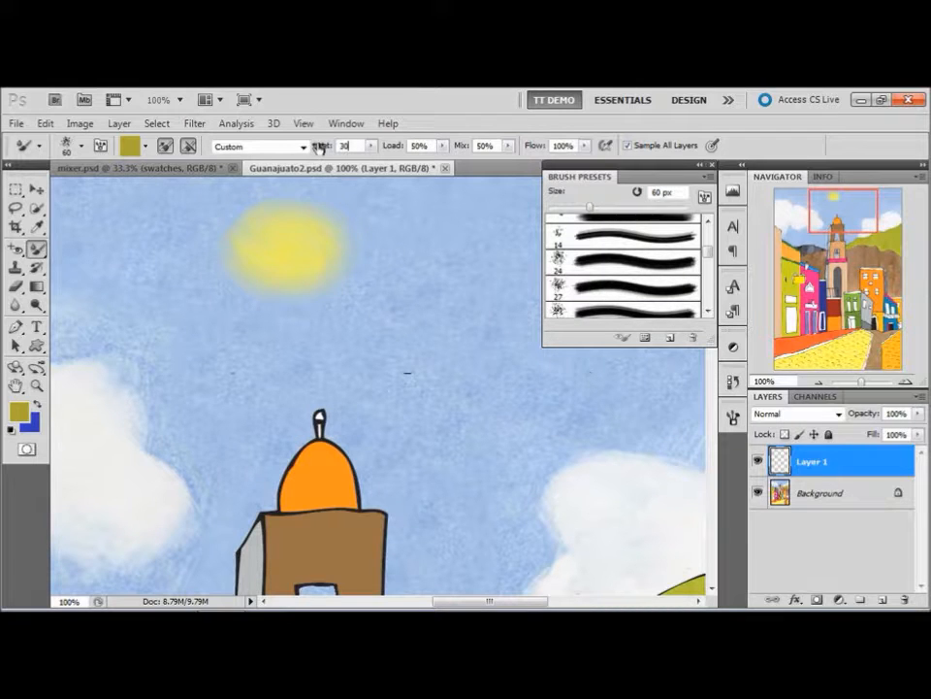
key(Tab)
text(5)
key(Tab)
text(85)
key(Return)
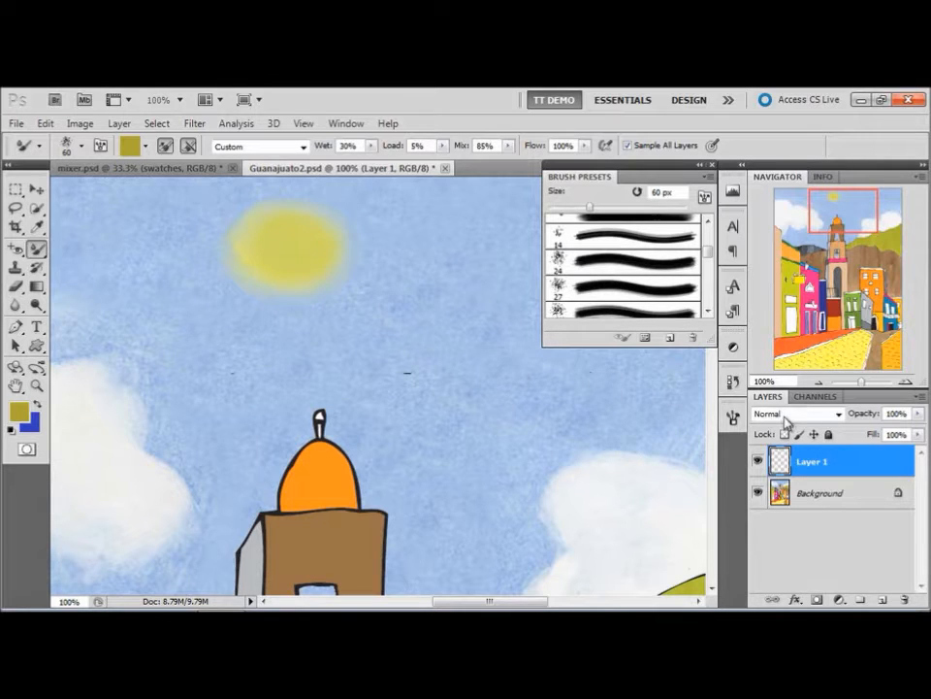
Step: Compare the sun before and after the last Mixer Brush stroke using the history states, ending on the latest one
click(736, 384)
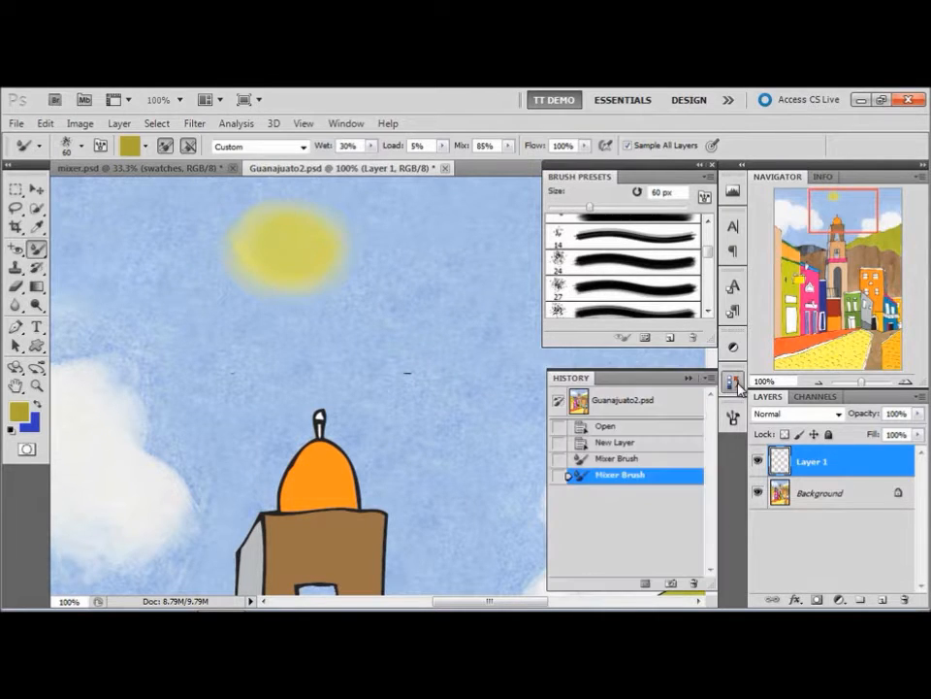
click(681, 460)
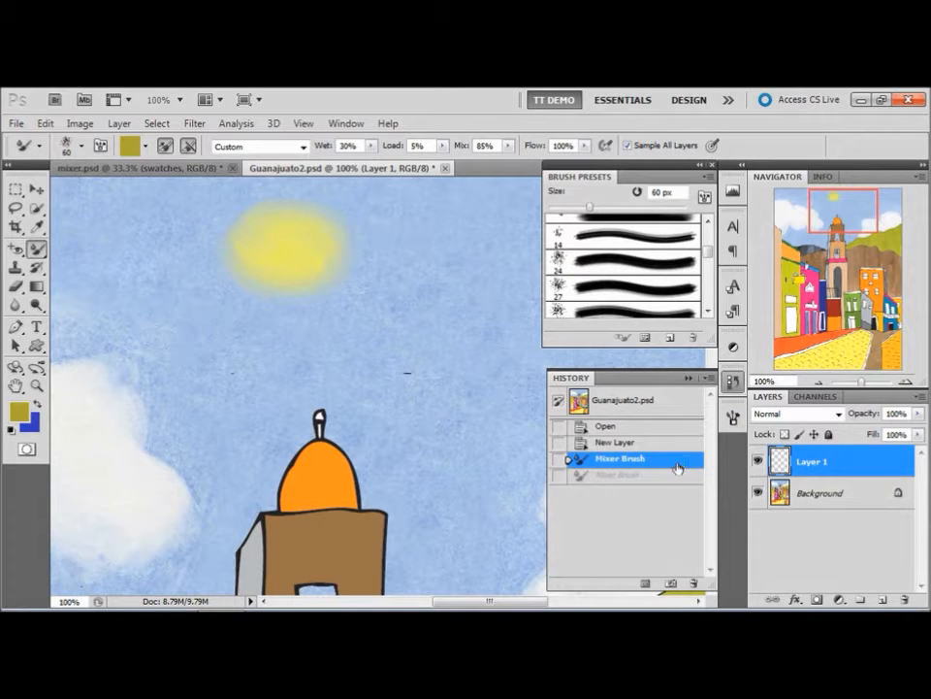
click(673, 475)
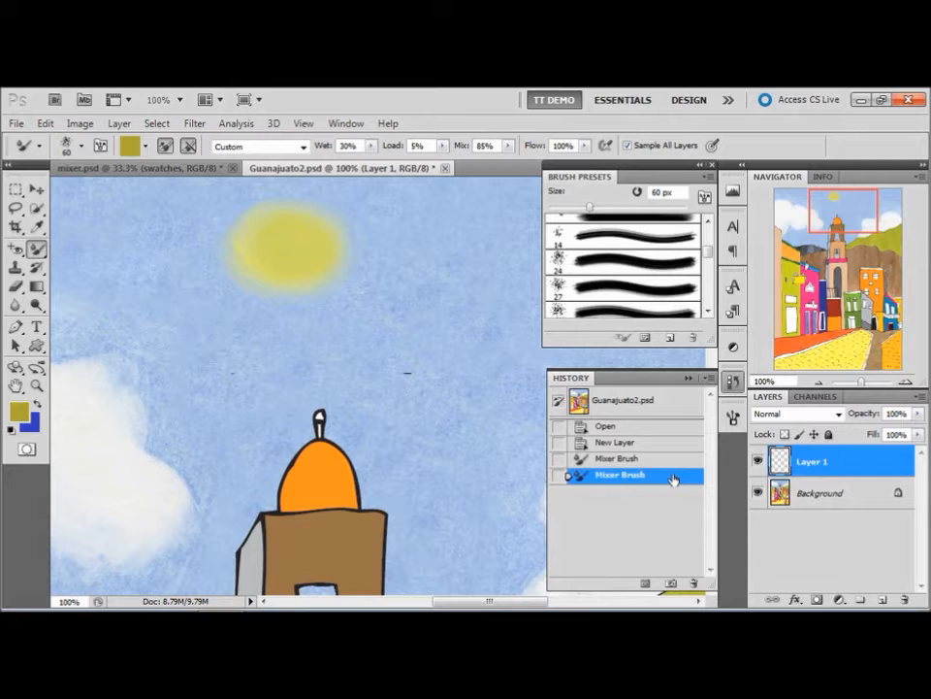